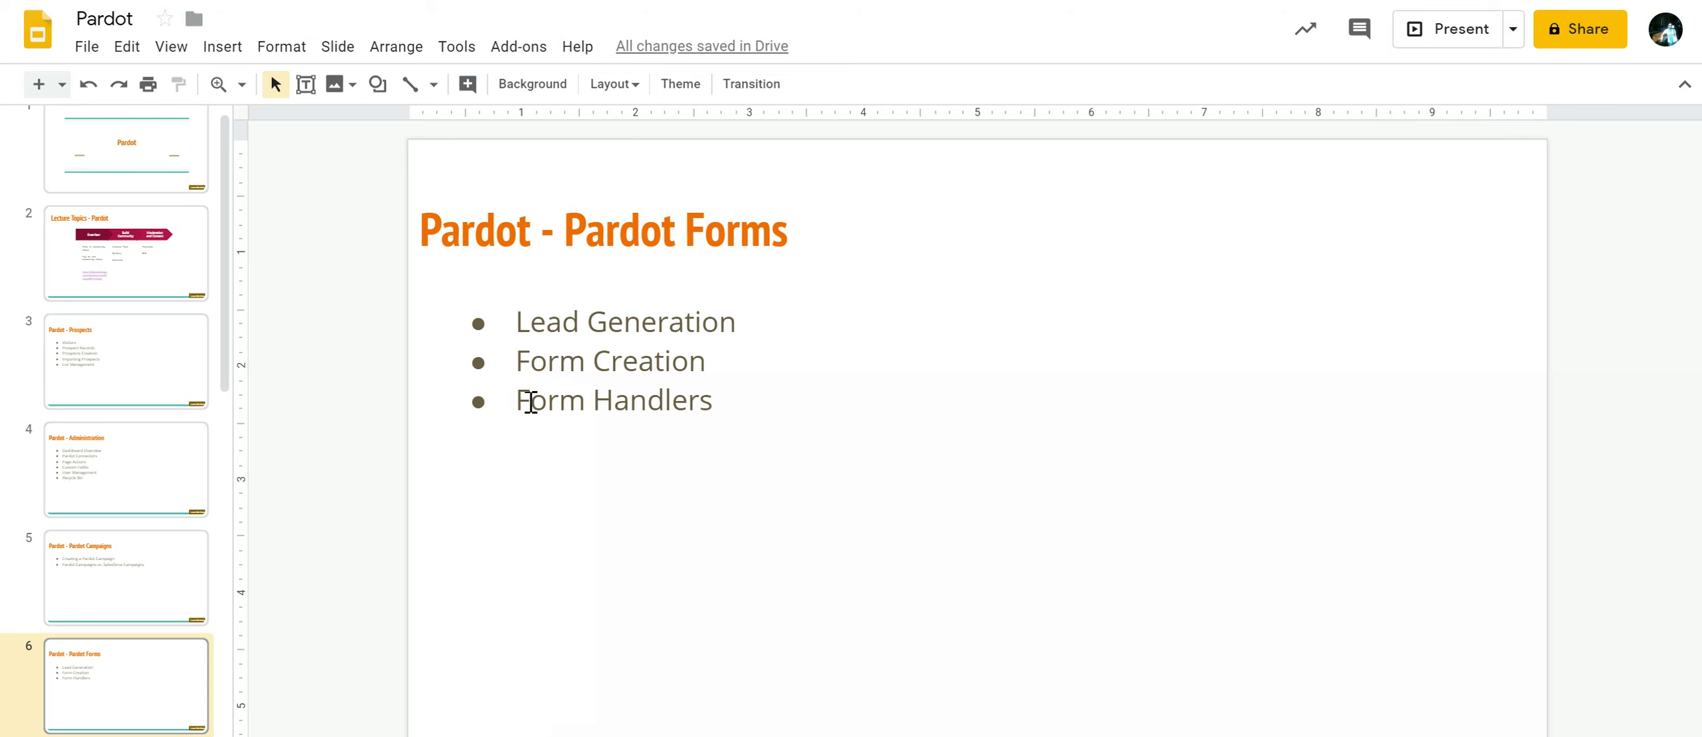
Leave the Pardot Forms slide and bring up the Pardot dashboard in the browser
{"action": "left_click", "coordinate": [525, 403]}
{"action": "left_click", "coordinate": [586, 399]}
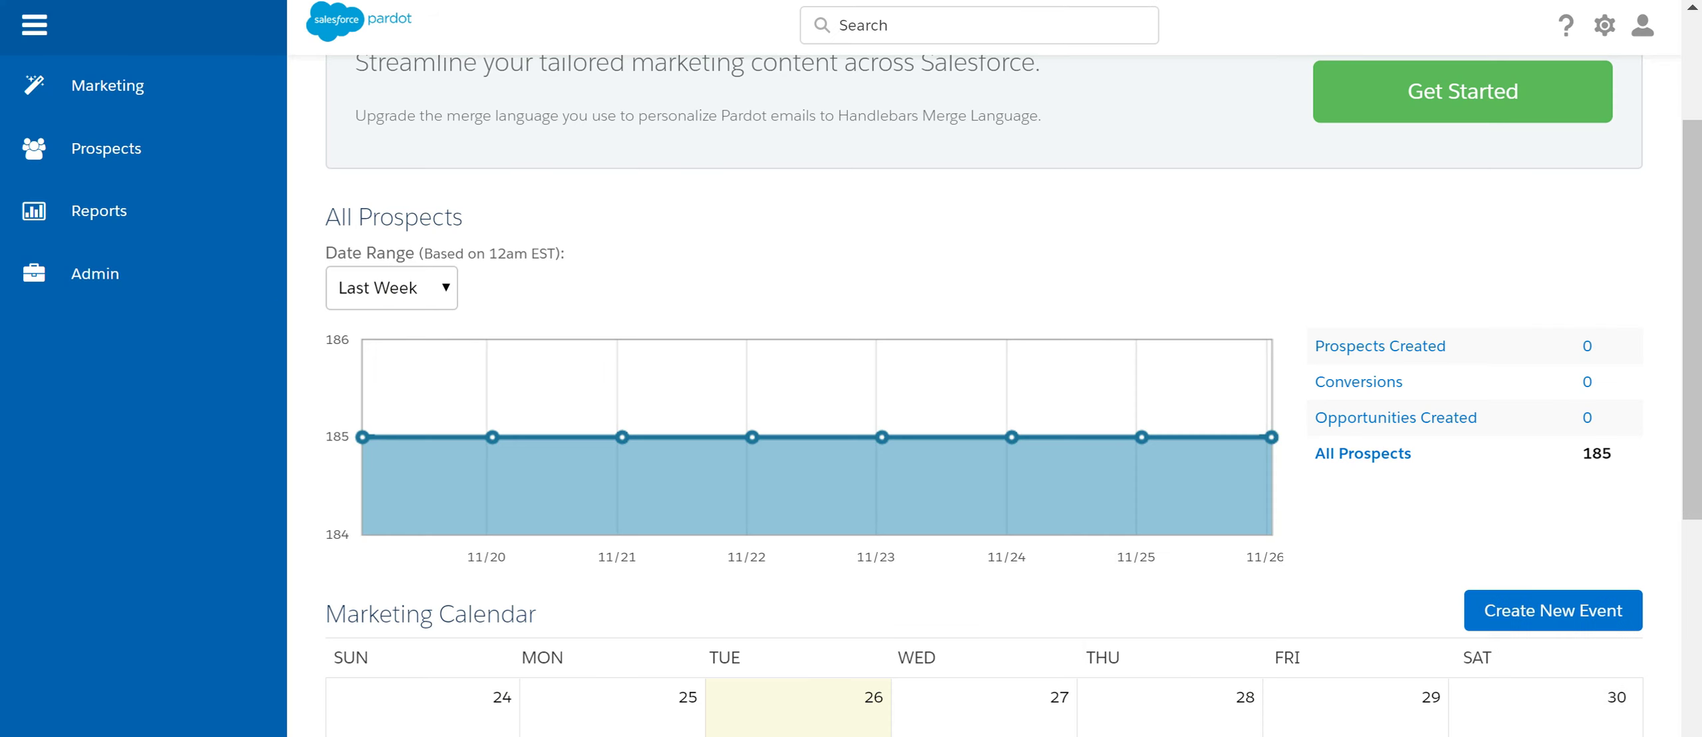
Go to Marketing > Forms > Form Handlers and start a new form handler
{"action": "left_click", "coordinate": [83, 86]}
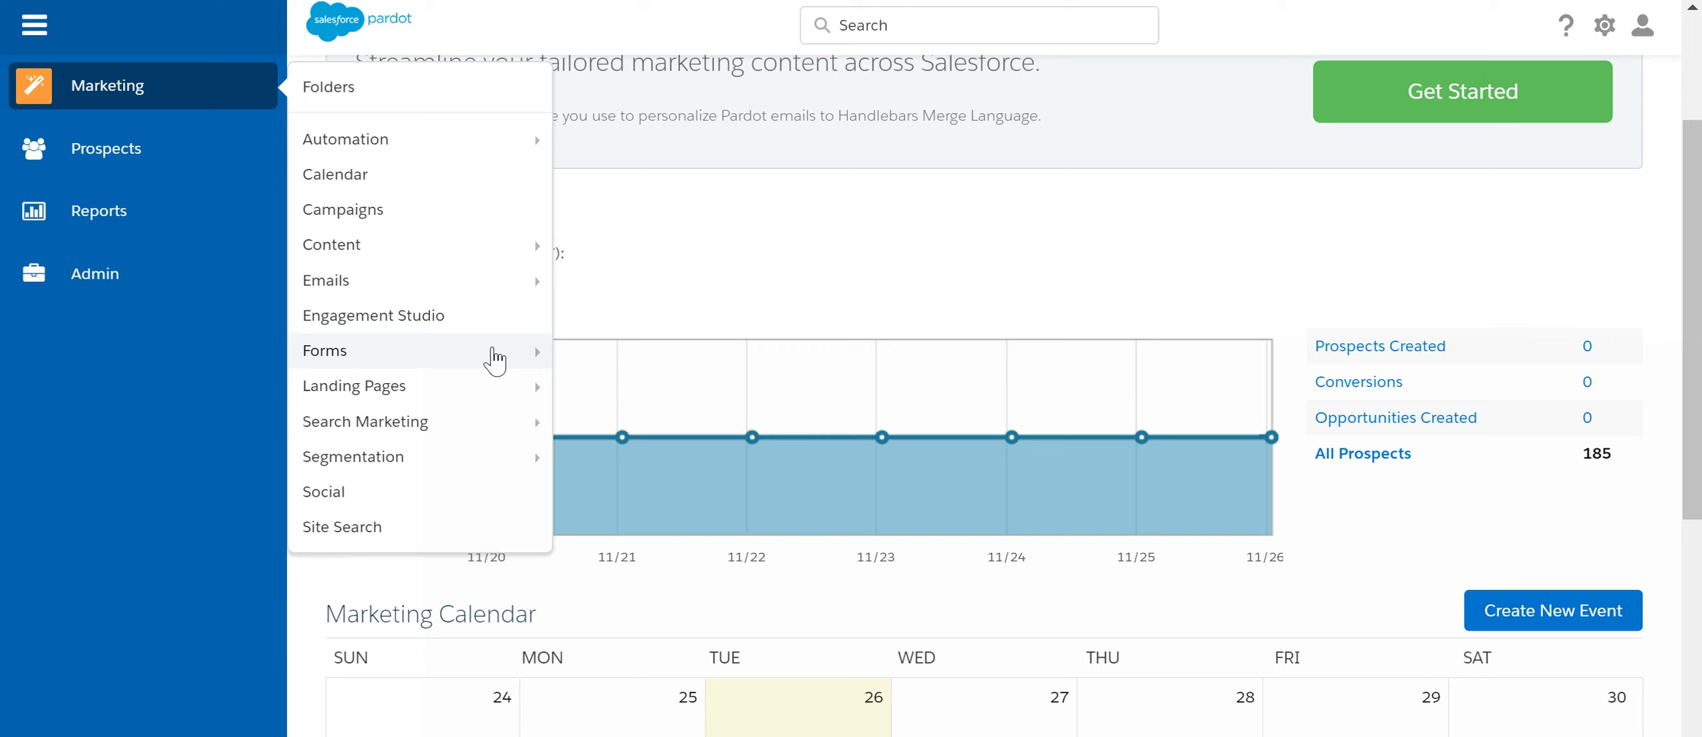
{"action": "mouse_move", "coordinate": [532, 359]}
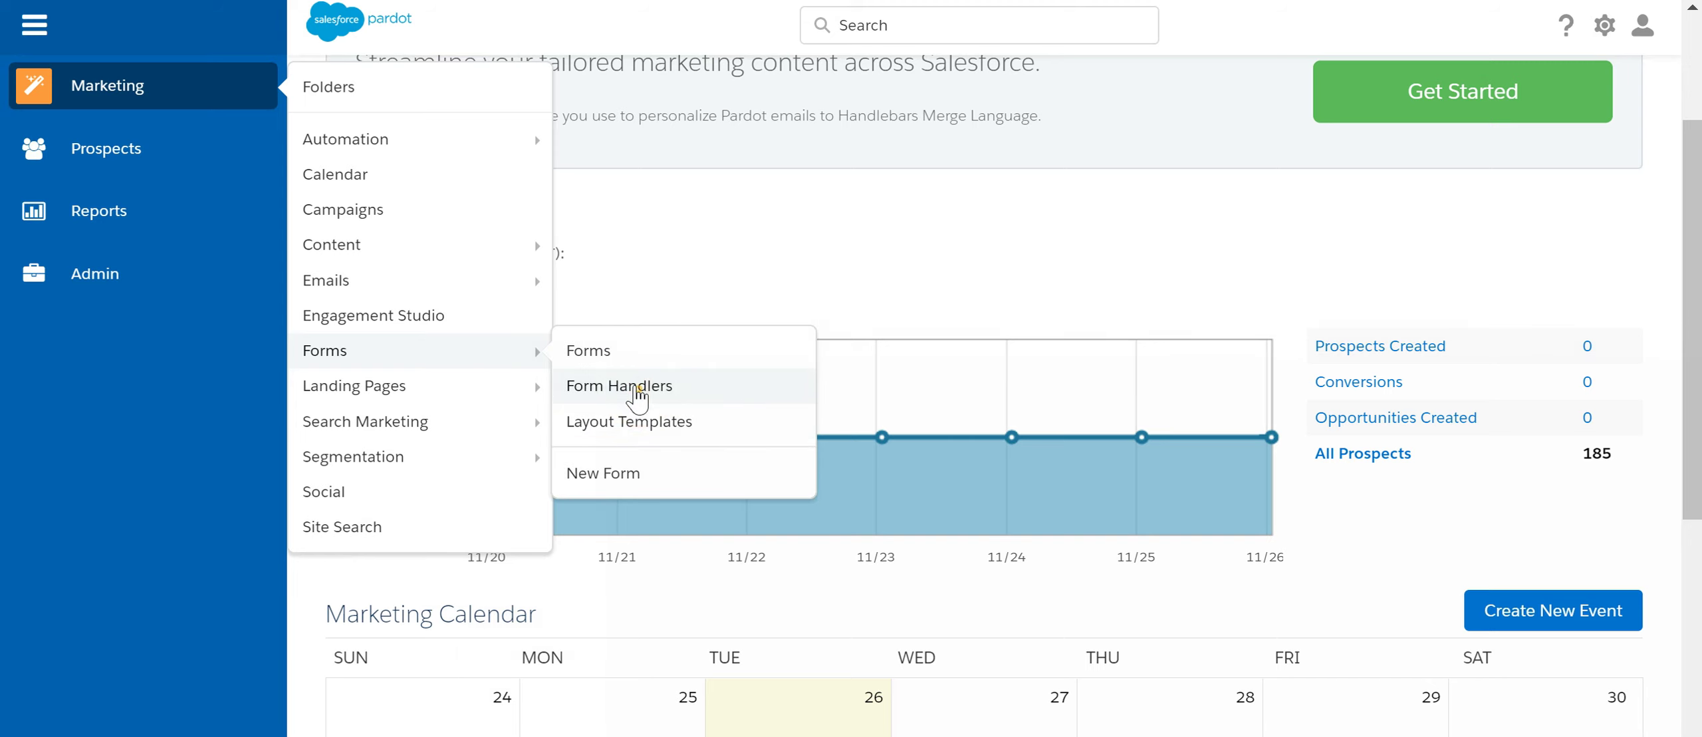
{"action": "left_click", "coordinate": [678, 391]}
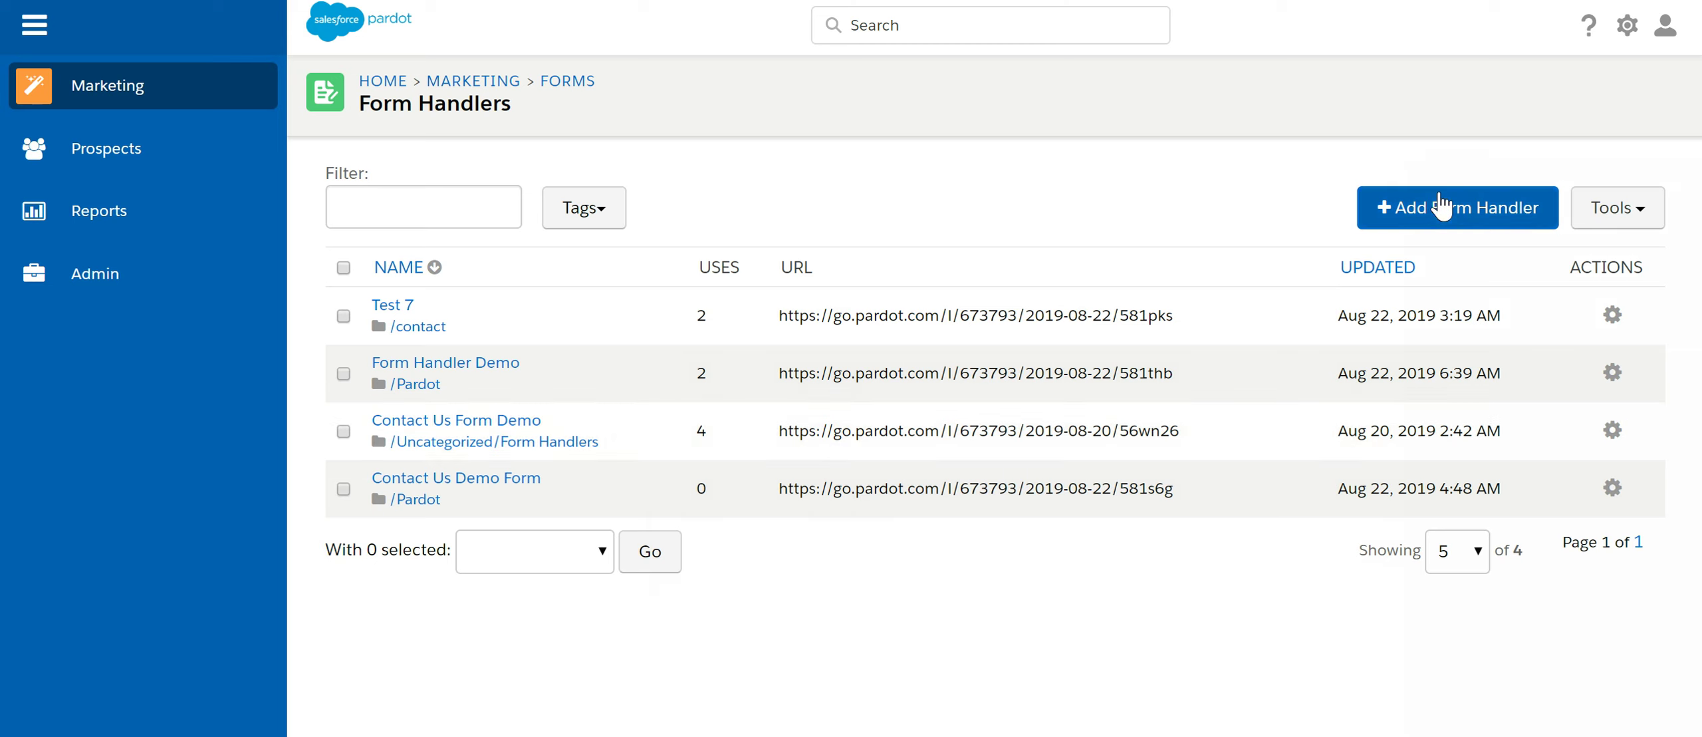
{"action": "left_click", "coordinate": [1442, 205]}
{"action": "left_click", "coordinate": [1184, 326]}
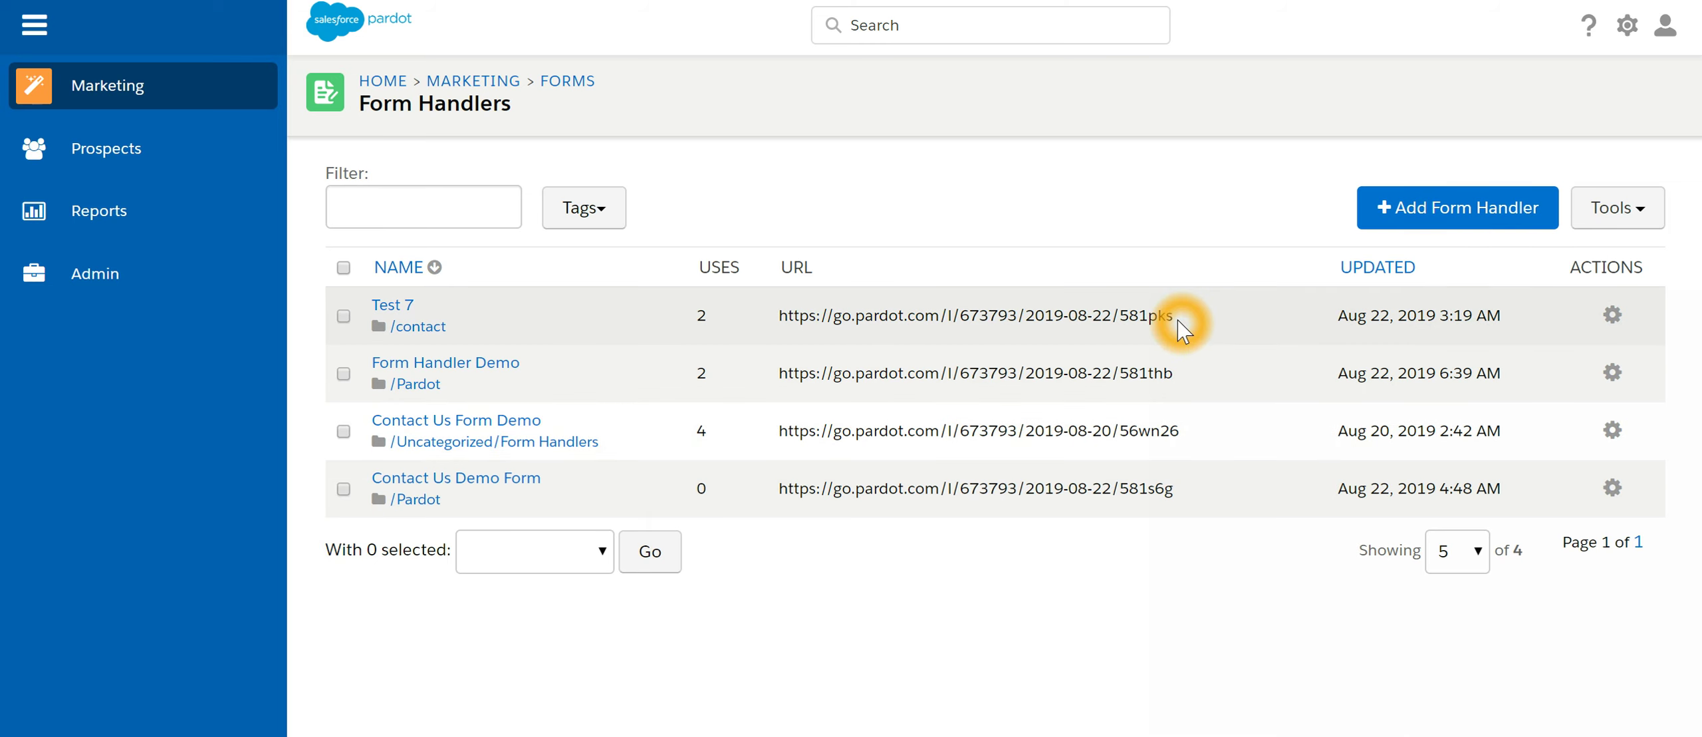
Name the new handler 'eventformhandler' and file it in the contact folder
{"action": "left_click", "coordinate": [615, 278]}
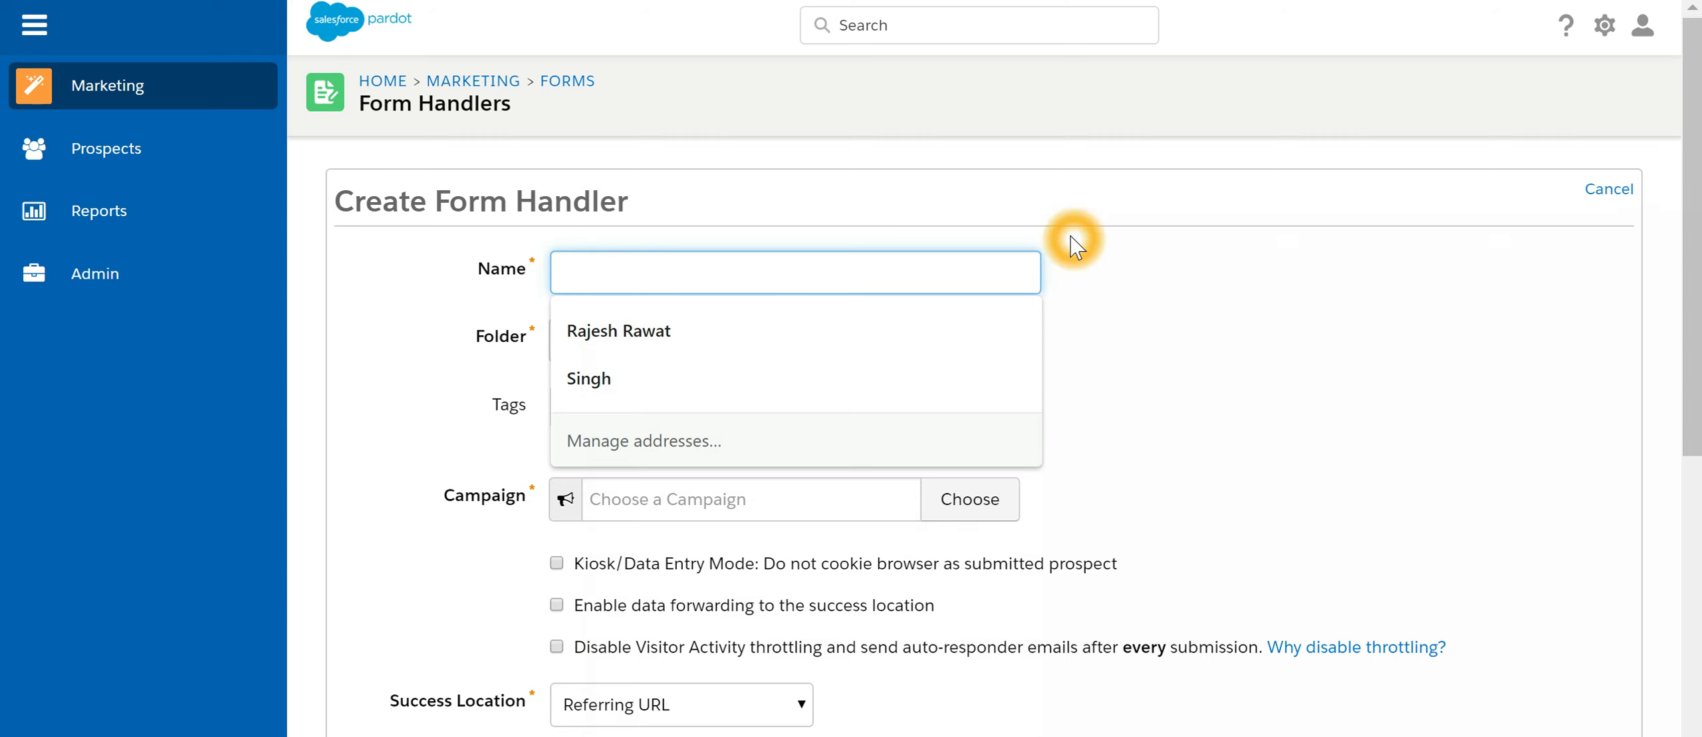
{"action": "type", "text": "eventformhandler"}
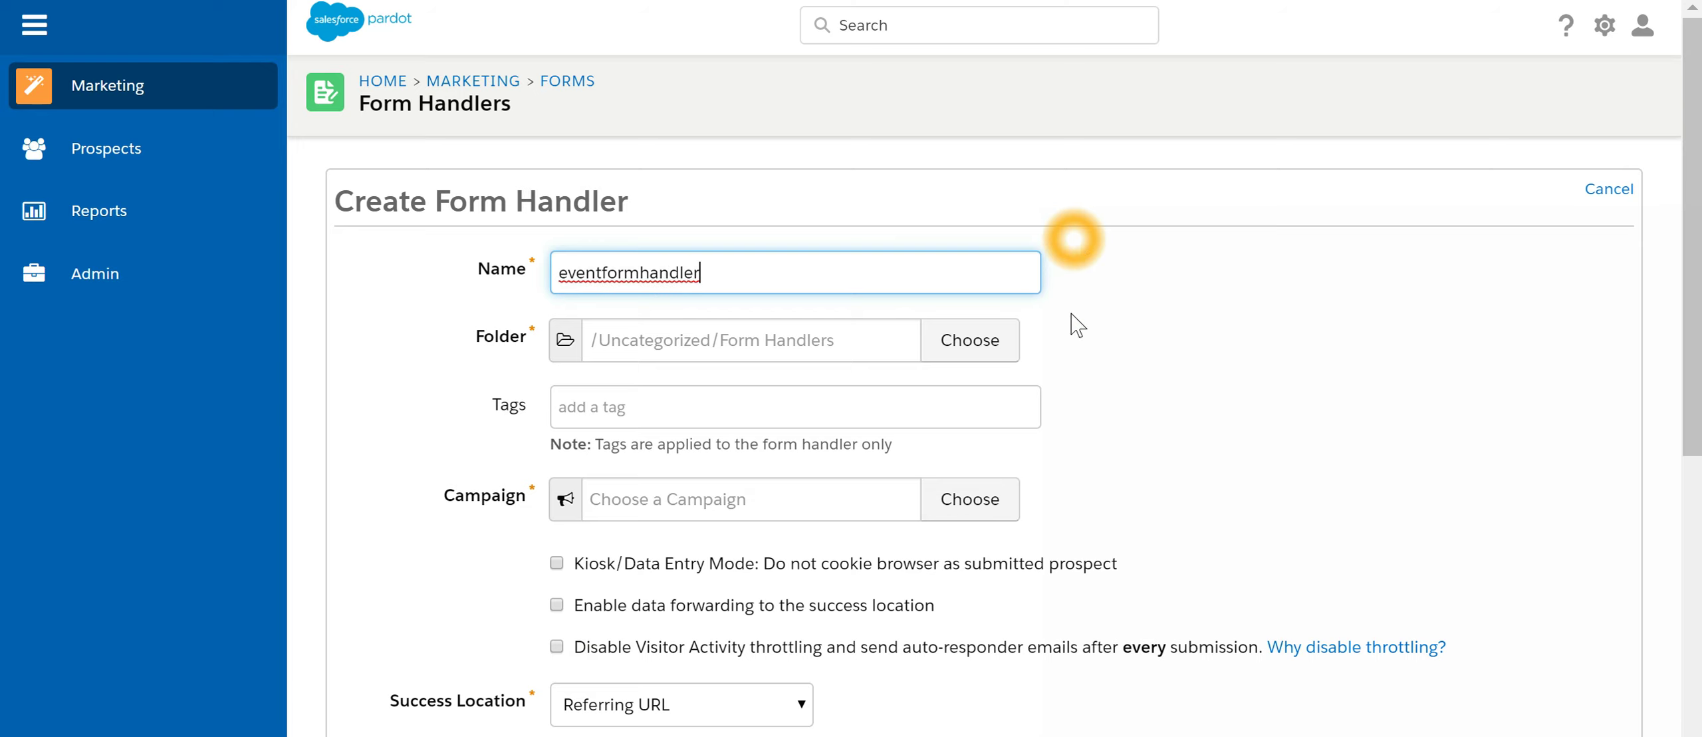
{"action": "left_click", "coordinate": [970, 340]}
{"action": "left_click", "coordinate": [645, 393]}
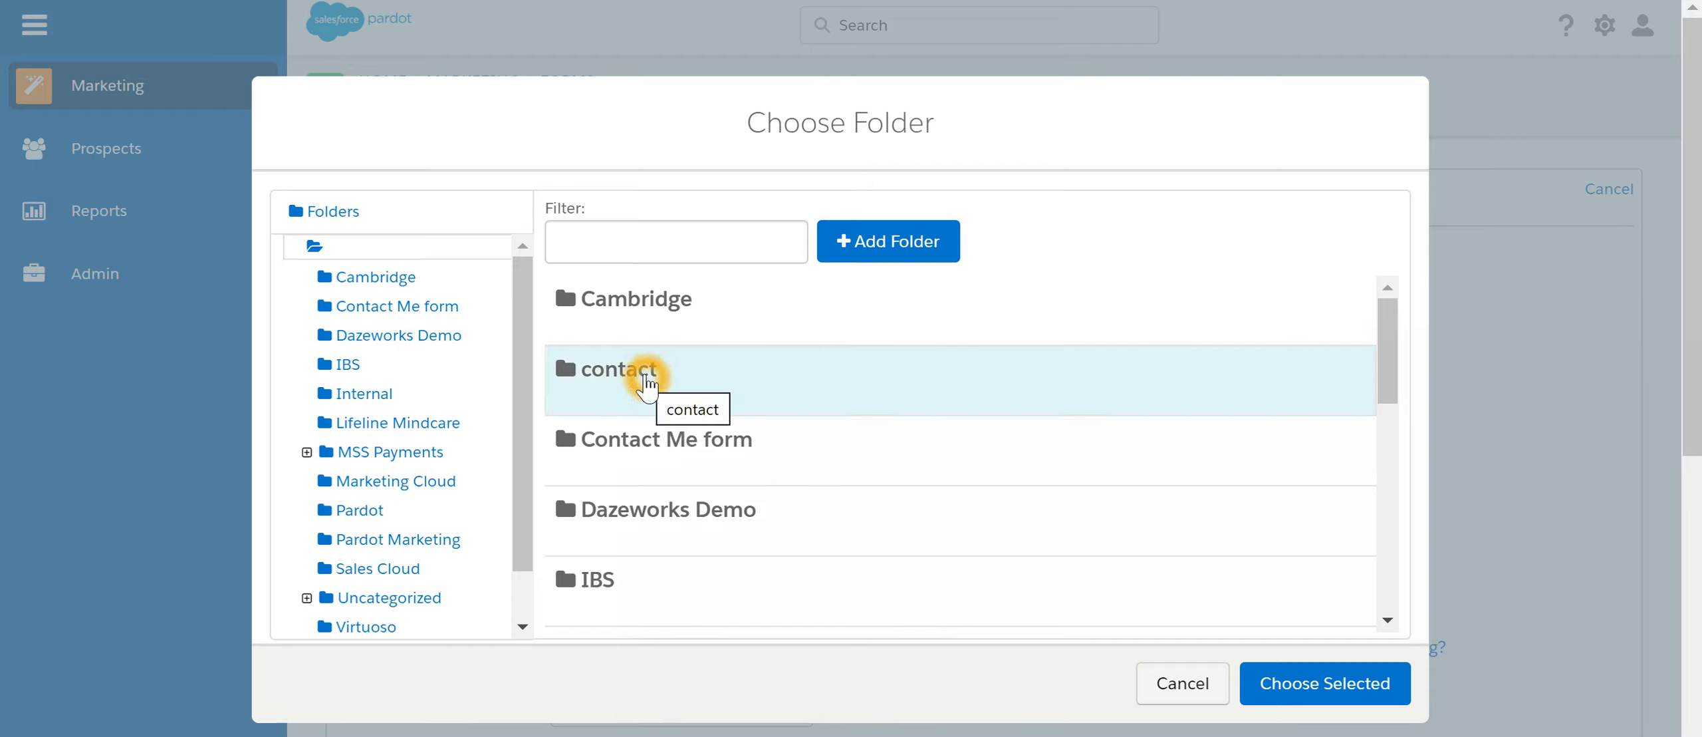
{"action": "left_click", "coordinate": [1330, 682]}
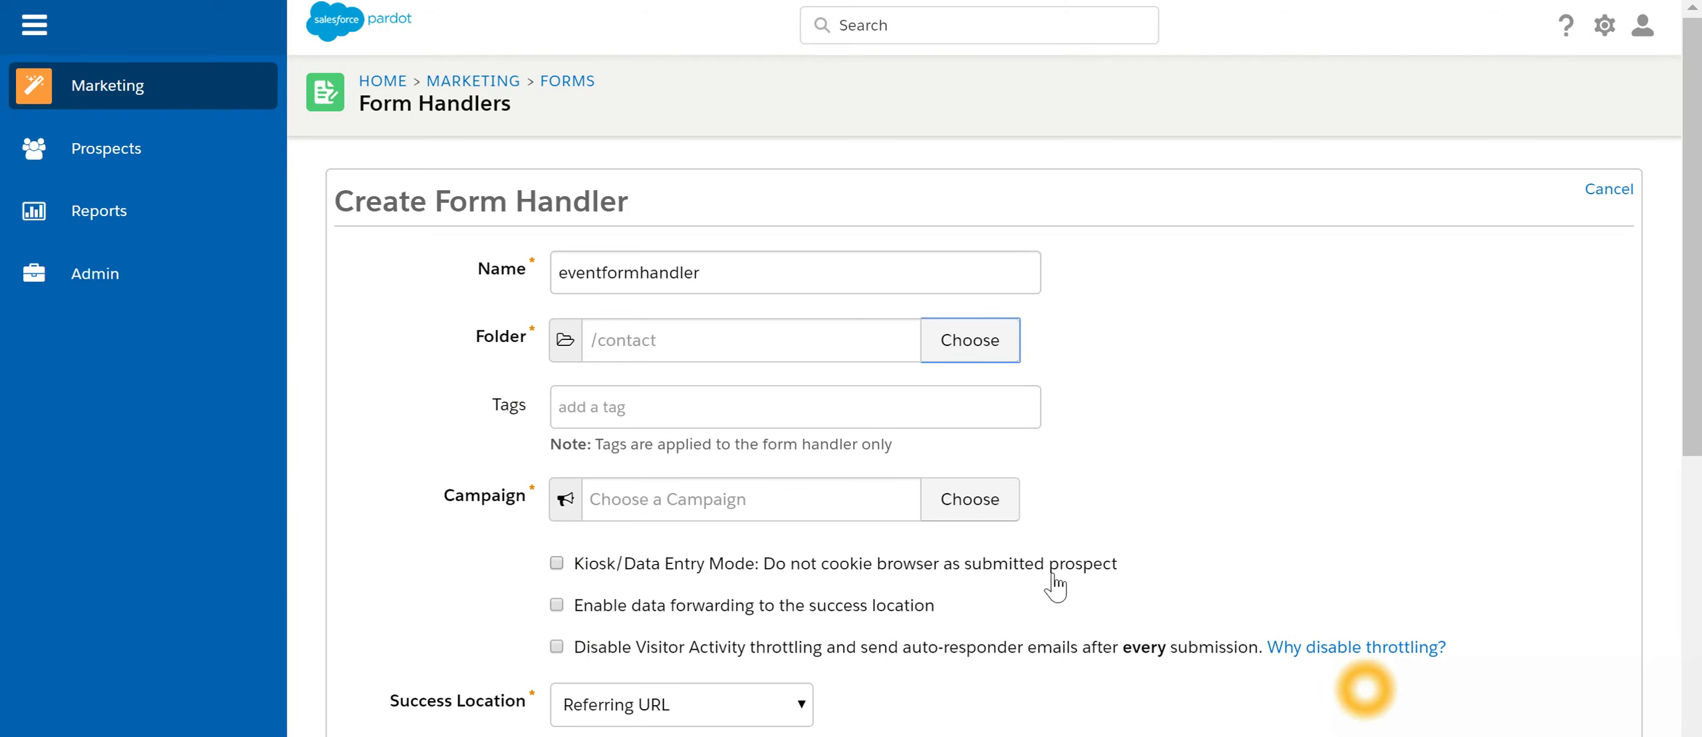
Assign the Webinar campaign to the form handler
{"action": "left_click", "coordinate": [724, 506]}
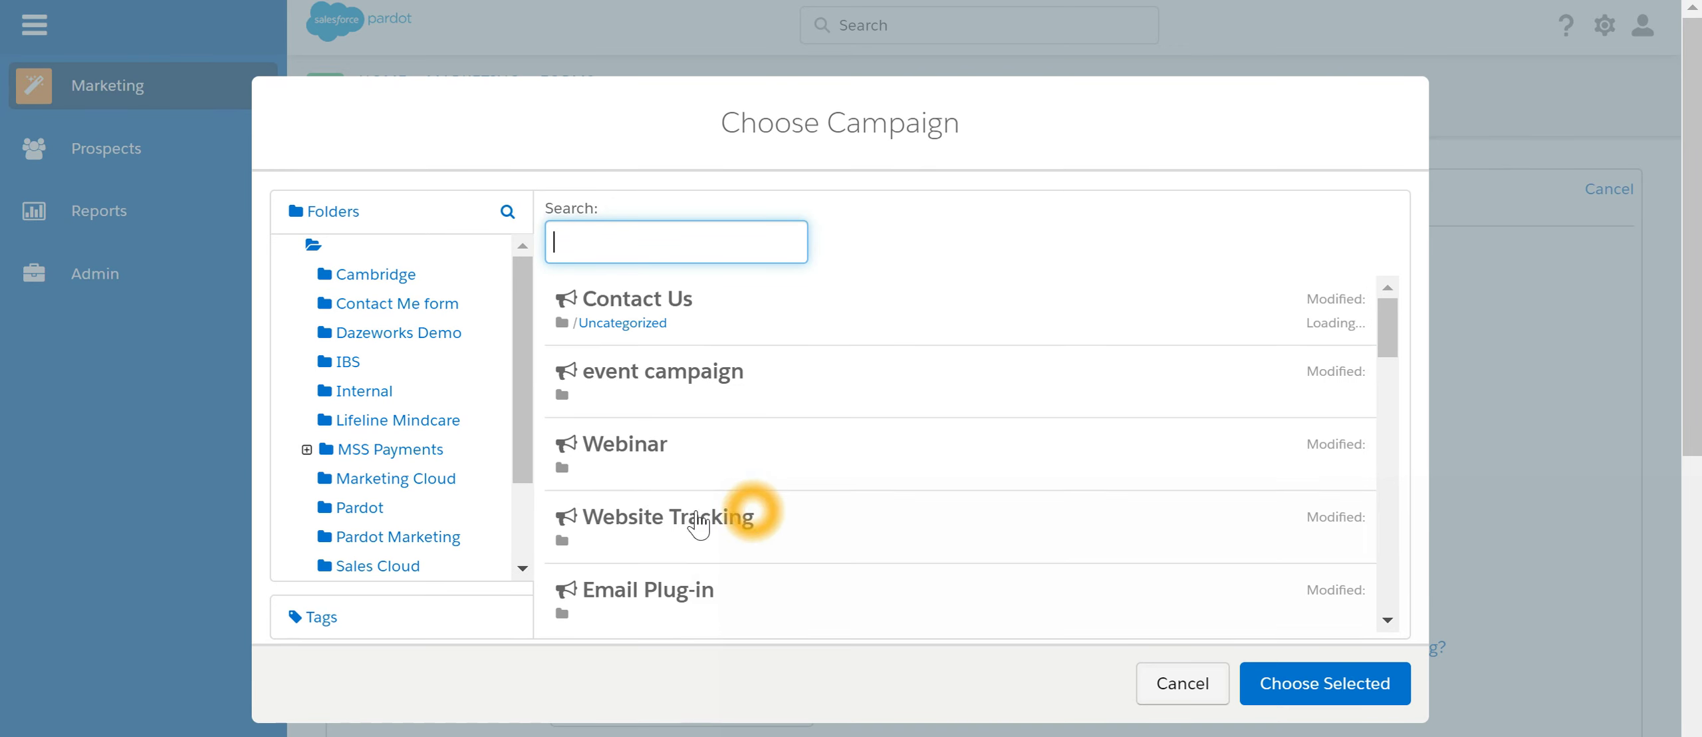
{"action": "left_click", "coordinate": [641, 444]}
{"action": "left_click", "coordinate": [1309, 685]}
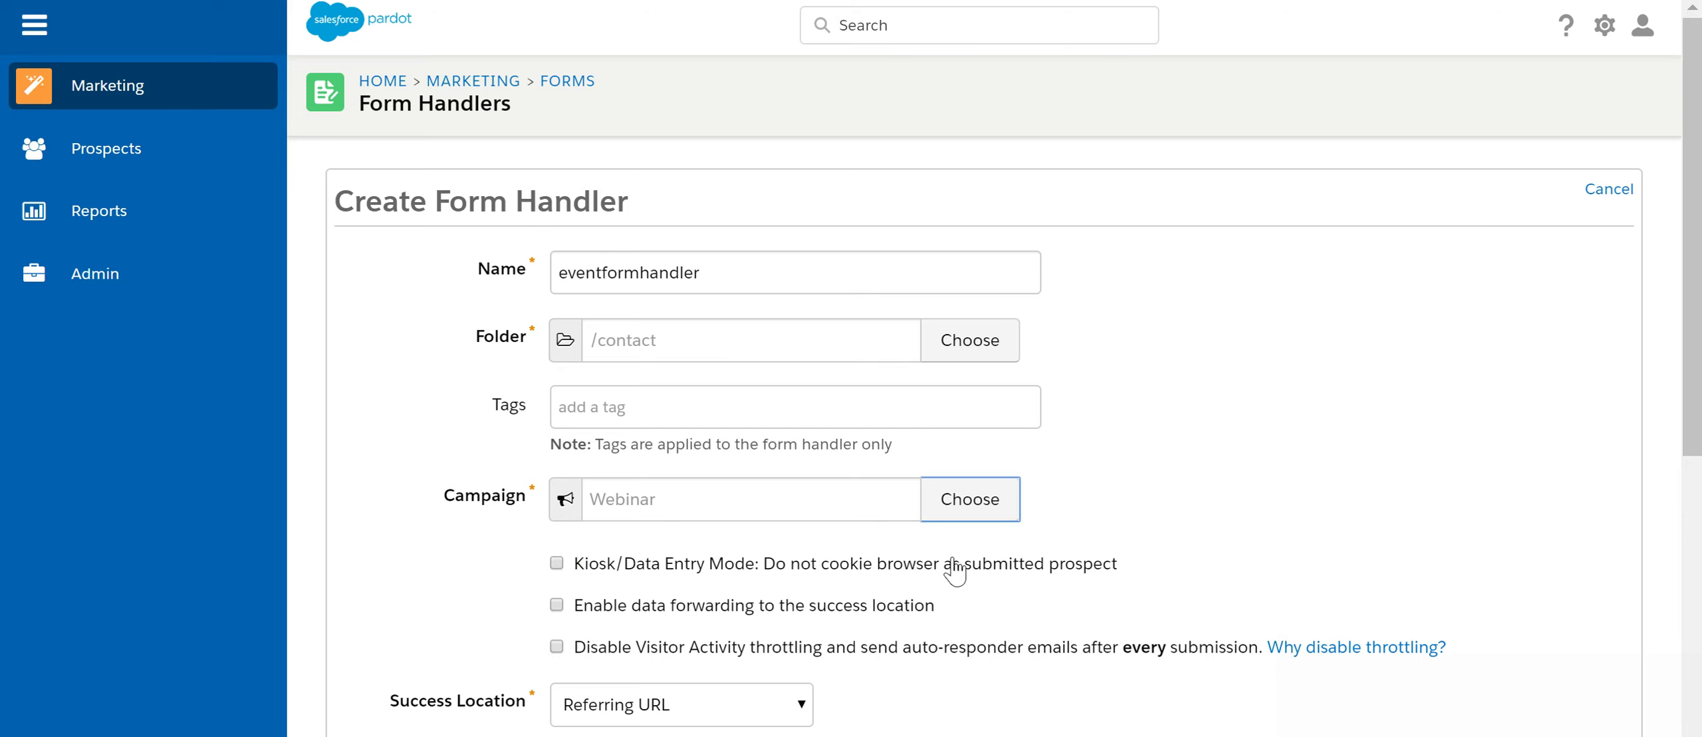
{"action": "scroll", "coordinate": [991, 542], "scroll_direction": "down", "scroll_amount": 3}
{"action": "scroll", "coordinate": [991, 542], "scroll_direction": "down", "scroll_amount": 5}
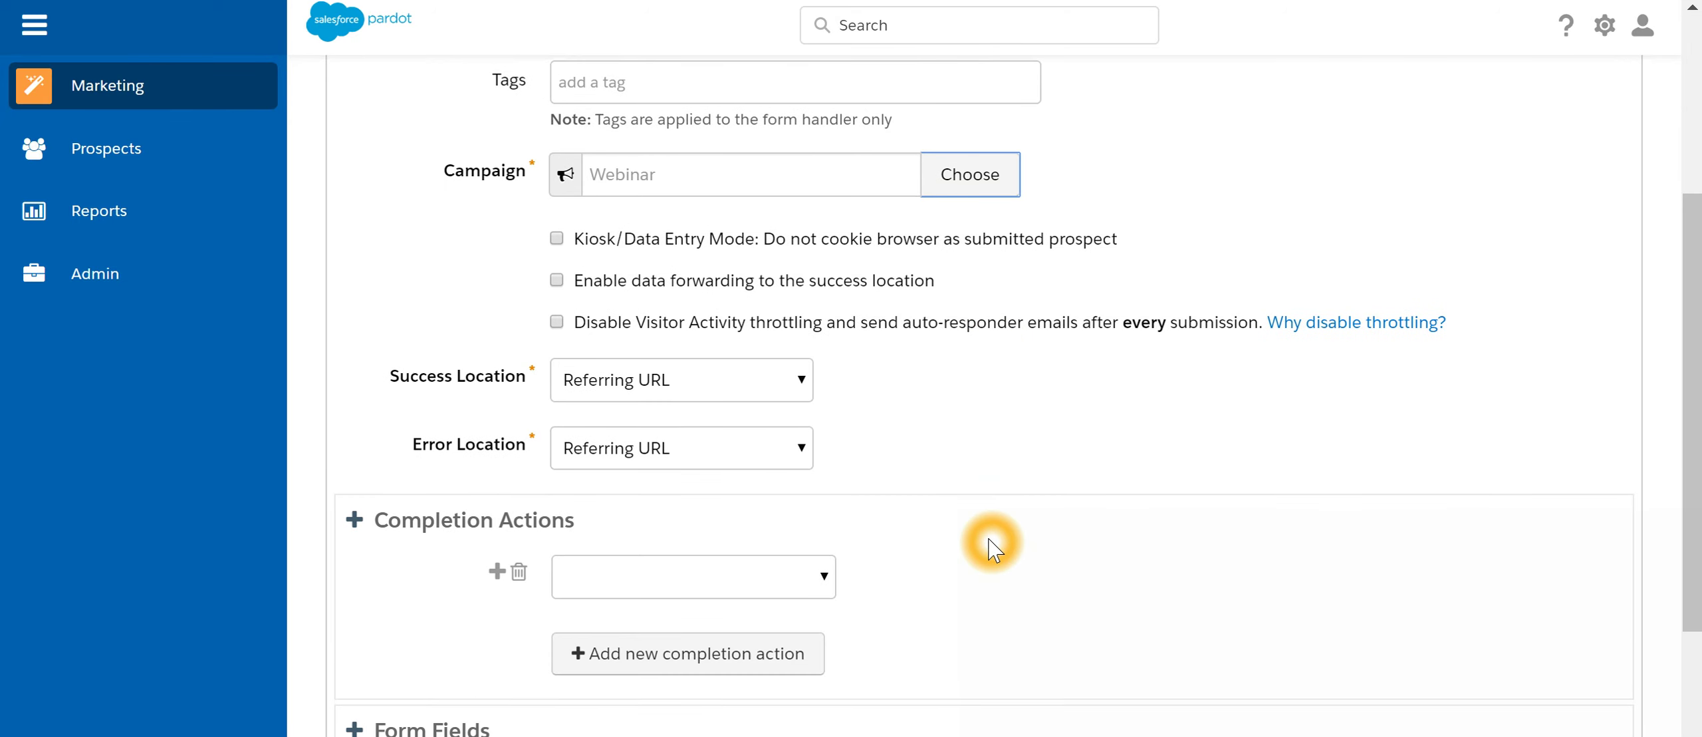
{"action": "left_click", "coordinate": [489, 172]}
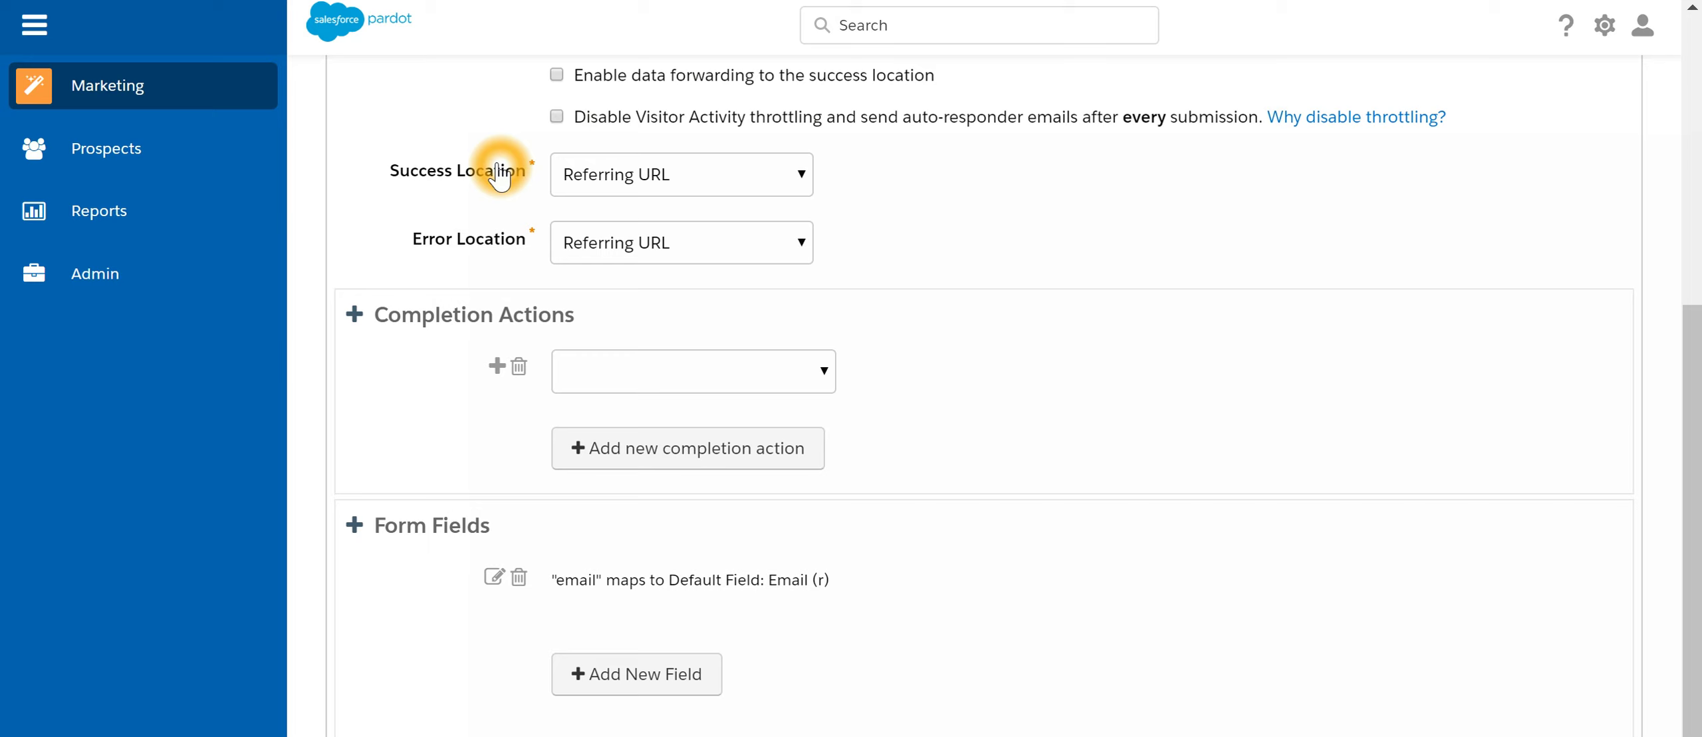
{"action": "left_click", "coordinate": [797, 190]}
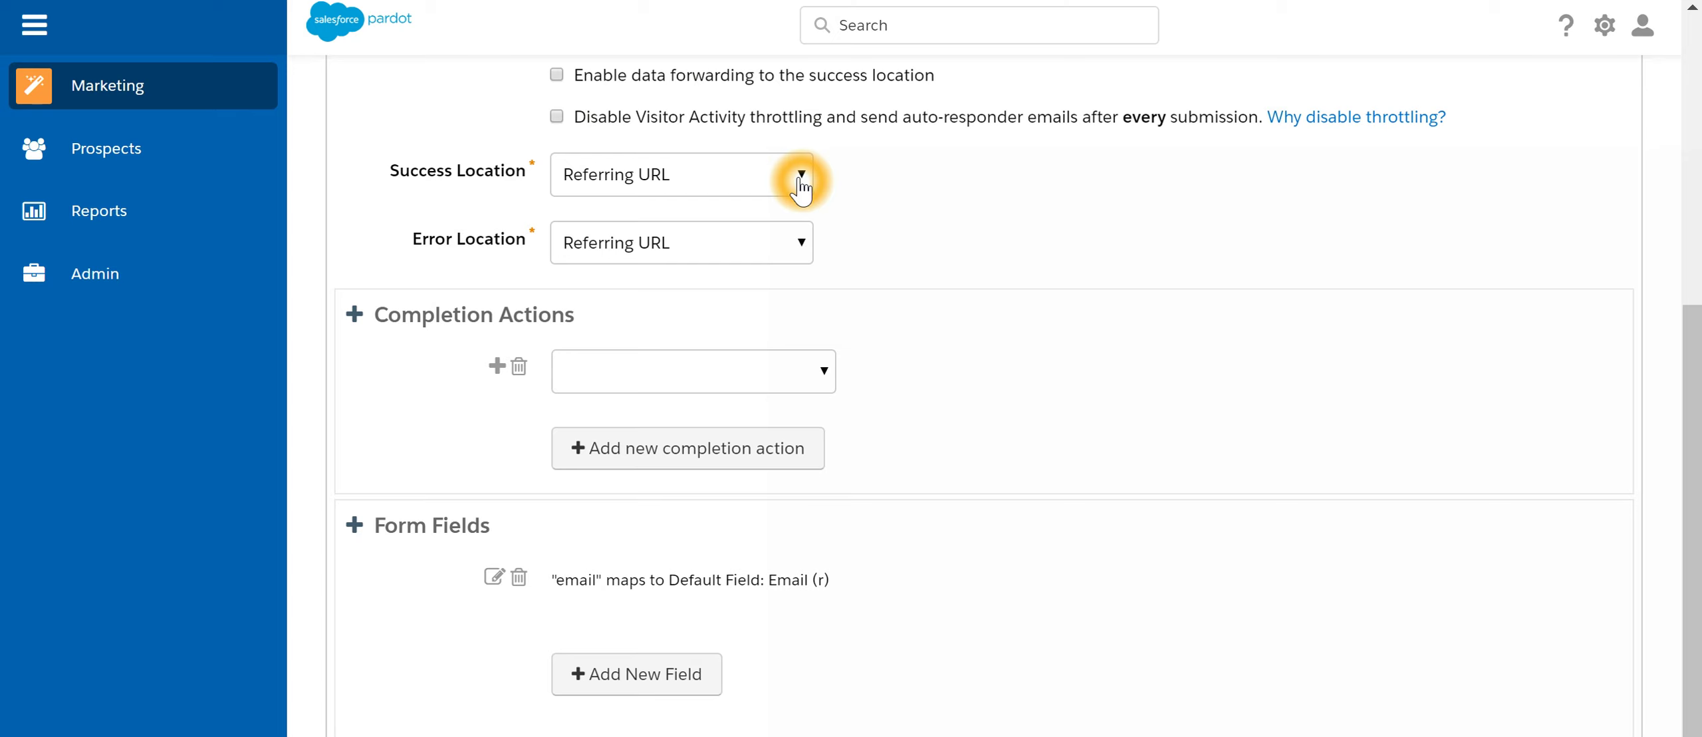
{"action": "left_click", "coordinate": [802, 188]}
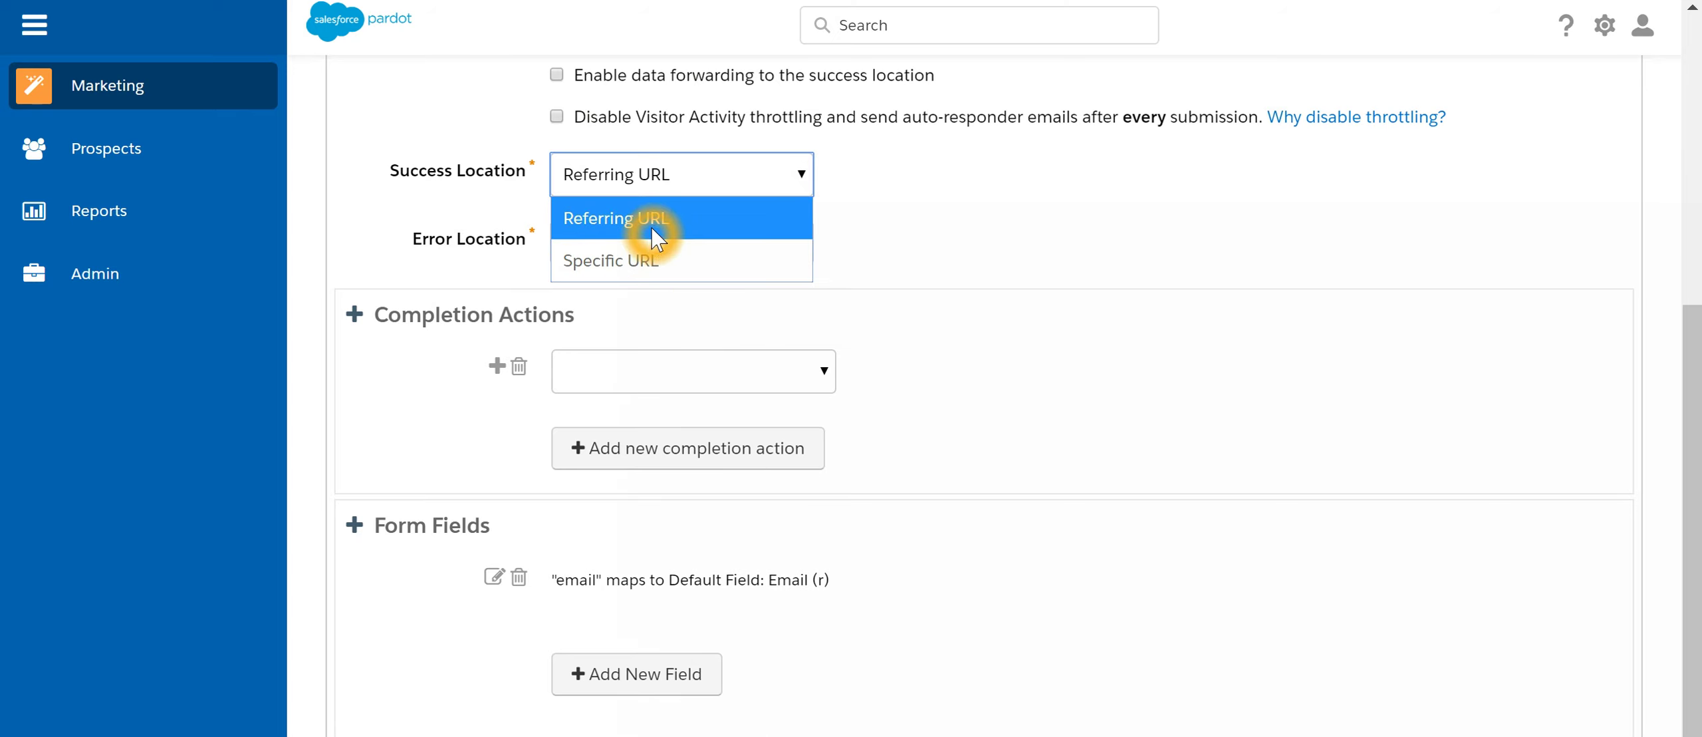
{"action": "left_click", "coordinate": [655, 258]}
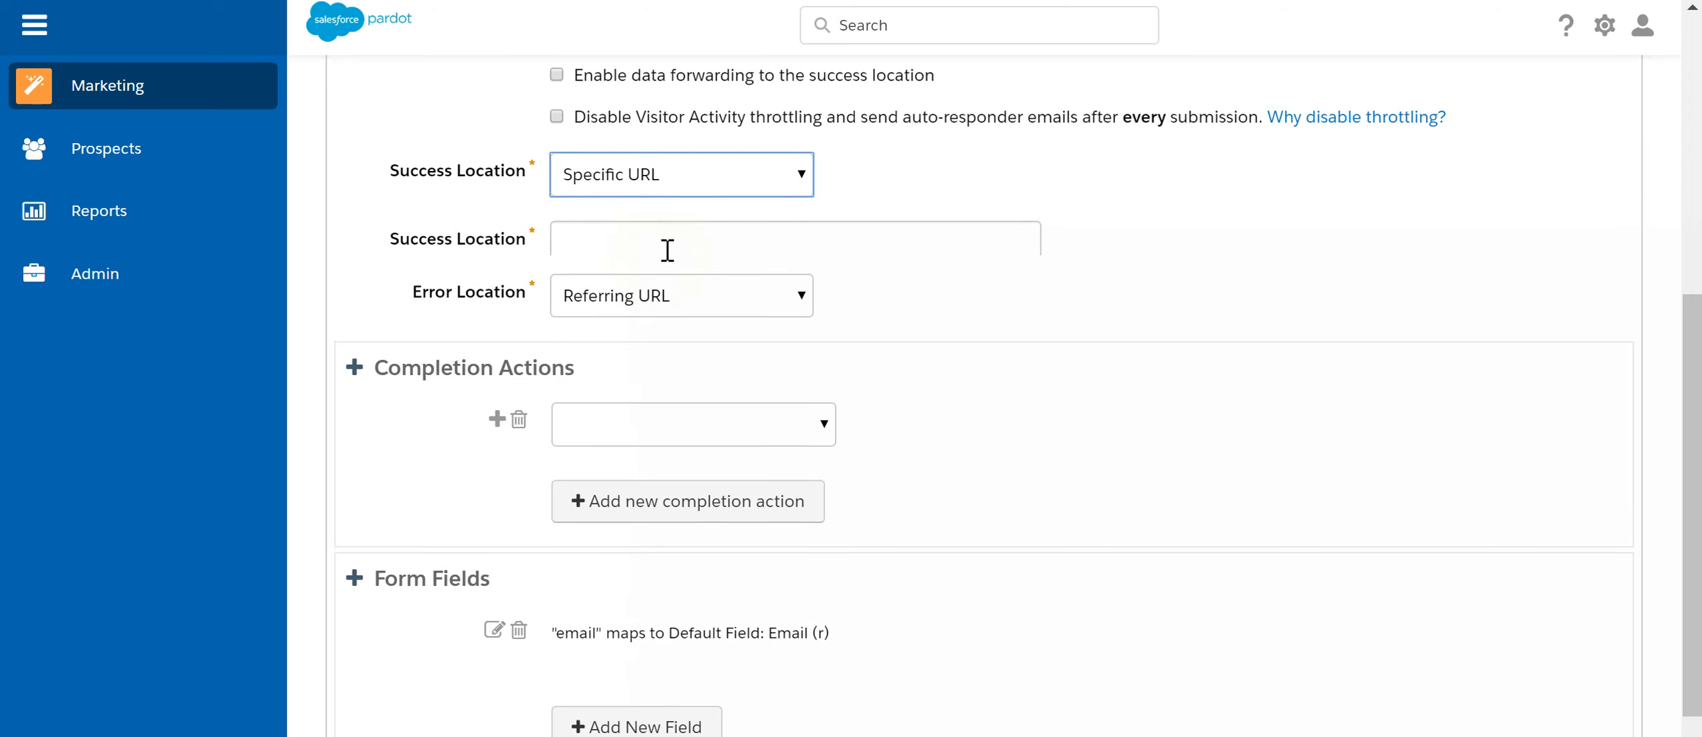
{"action": "left_click", "coordinate": [671, 242]}
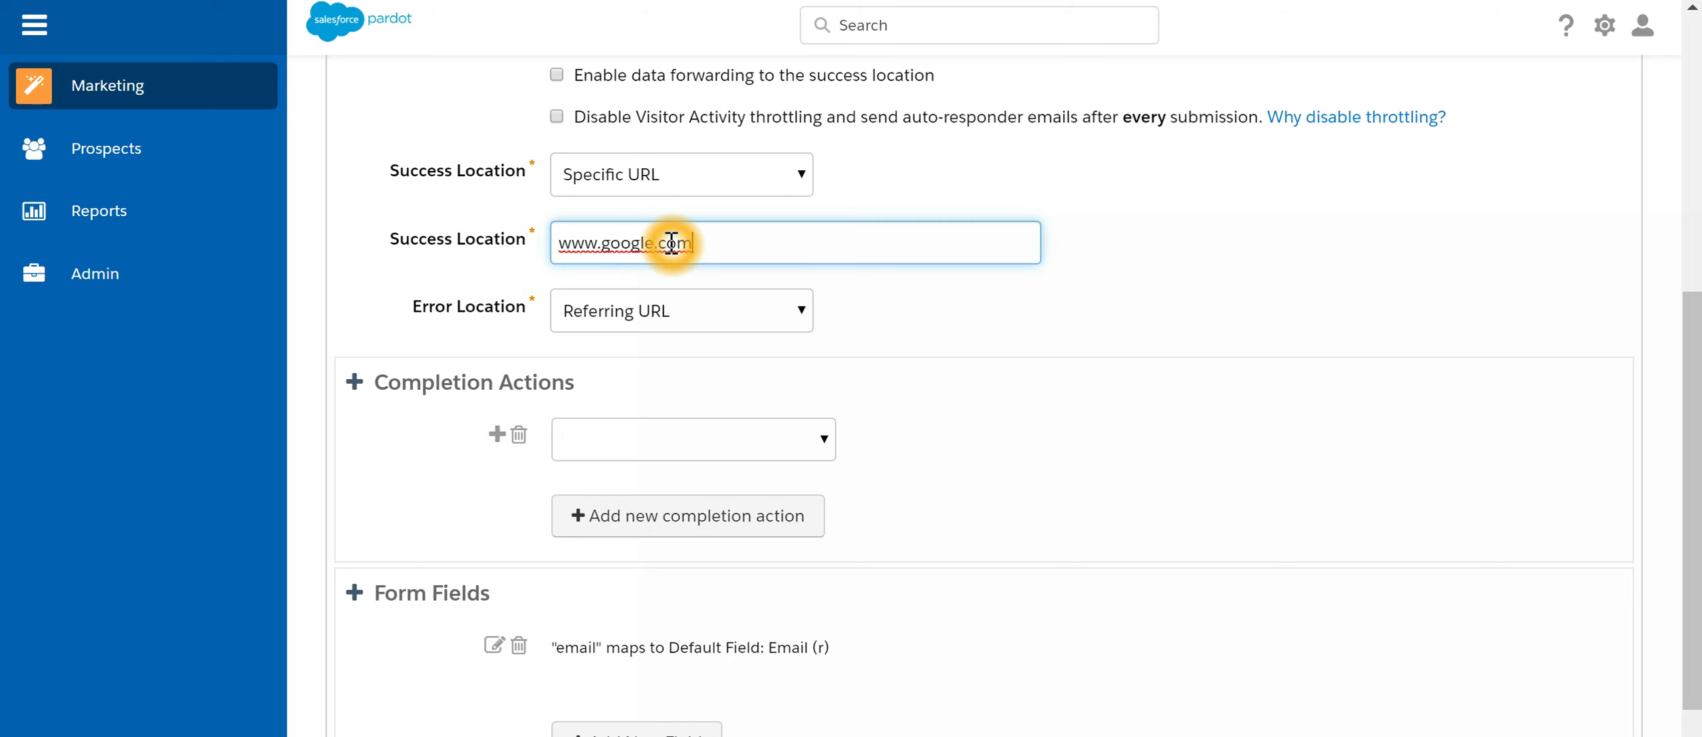
{"action": "left_click", "coordinate": [631, 323]}
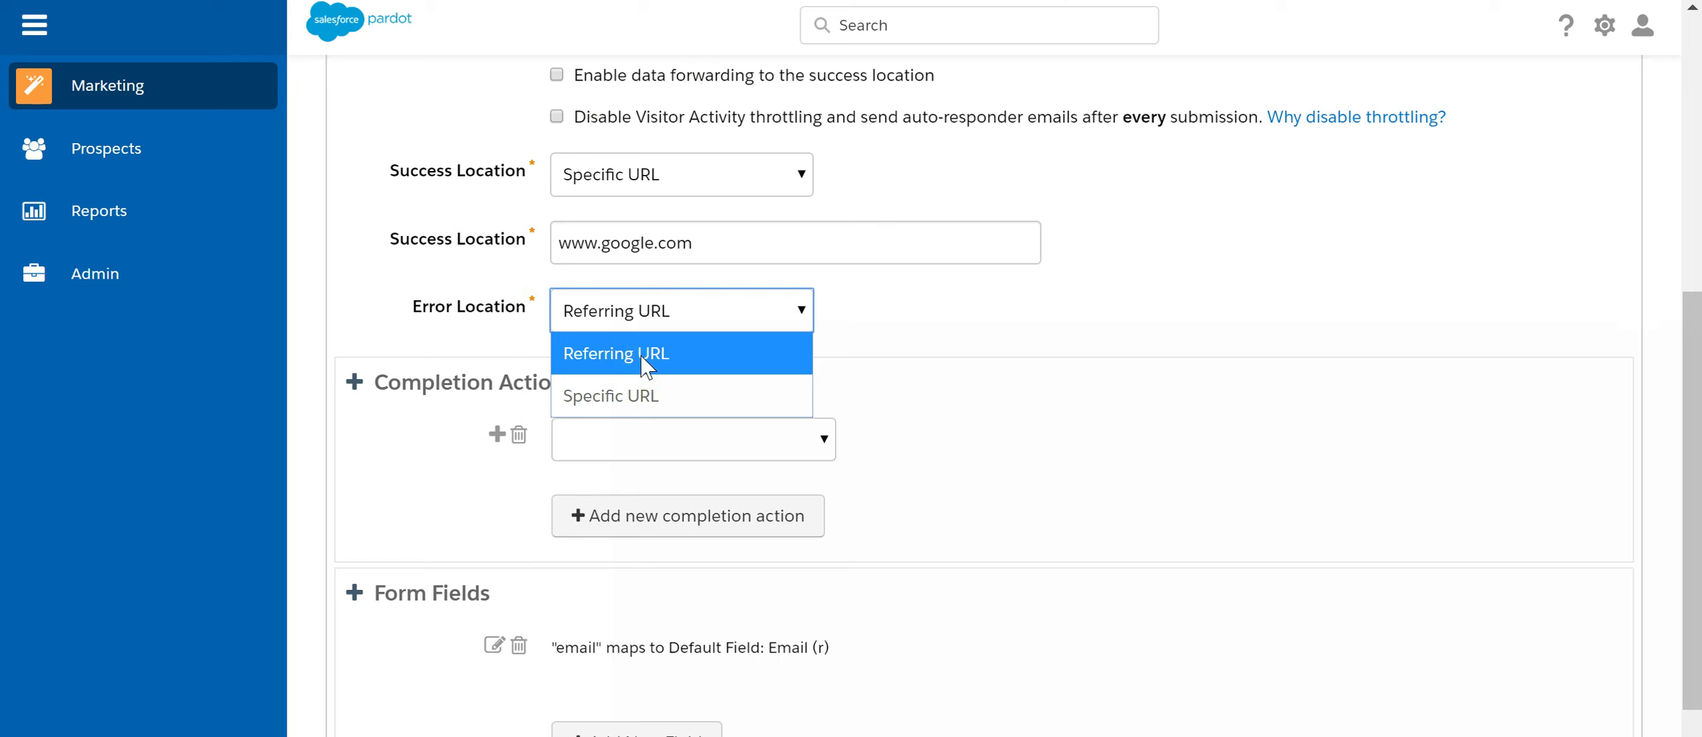
{"action": "left_click", "coordinate": [642, 353]}
{"action": "scroll", "coordinate": [931, 406], "scroll_direction": "up", "scroll_amount": 2}
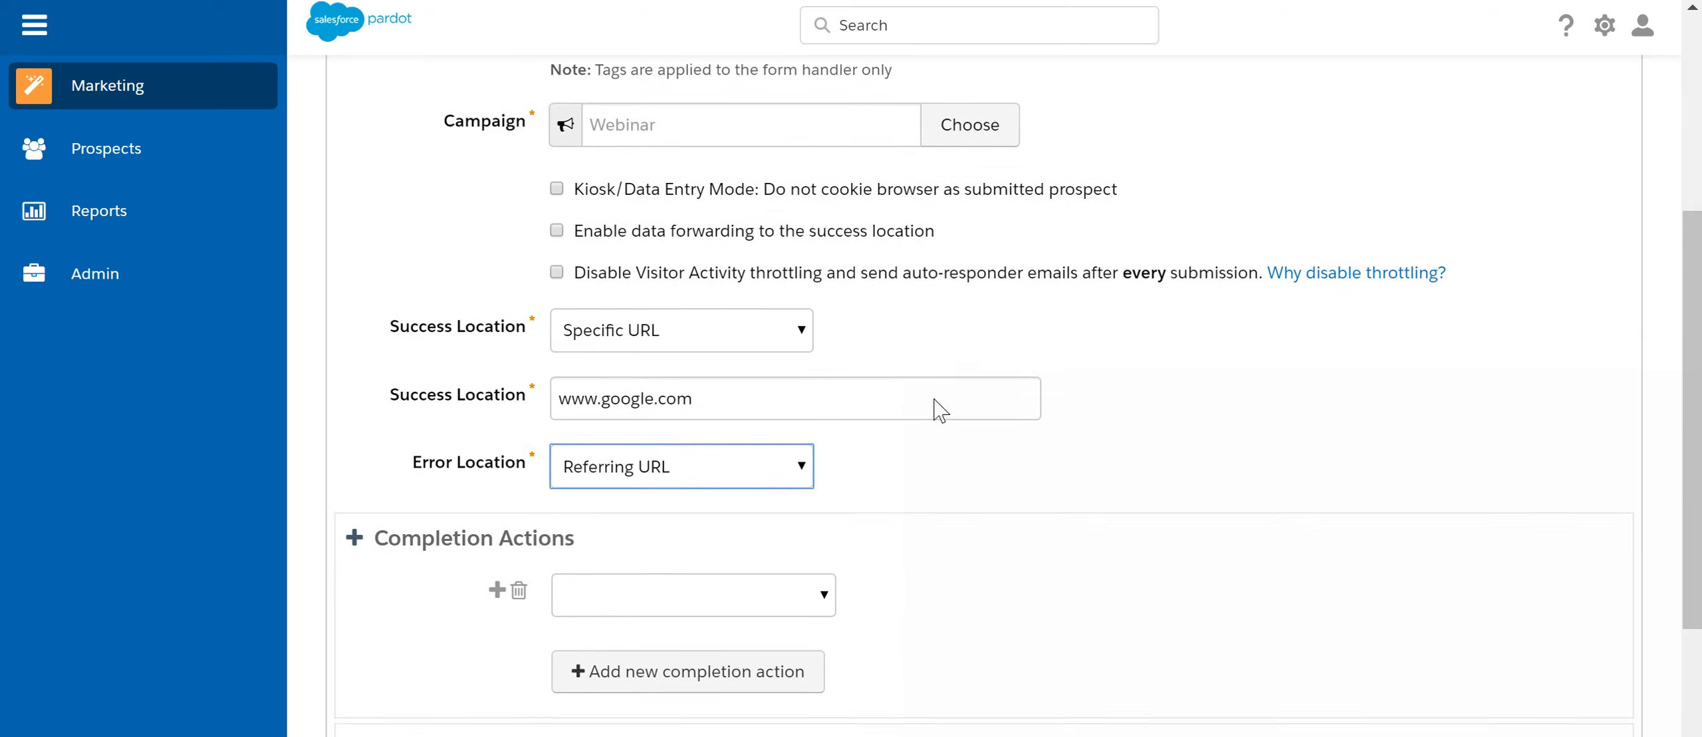
{"action": "scroll", "coordinate": [940, 409], "scroll_direction": "up", "scroll_amount": 4}
{"action": "scroll", "coordinate": [709, 399], "scroll_direction": "down", "scroll_amount": 6}
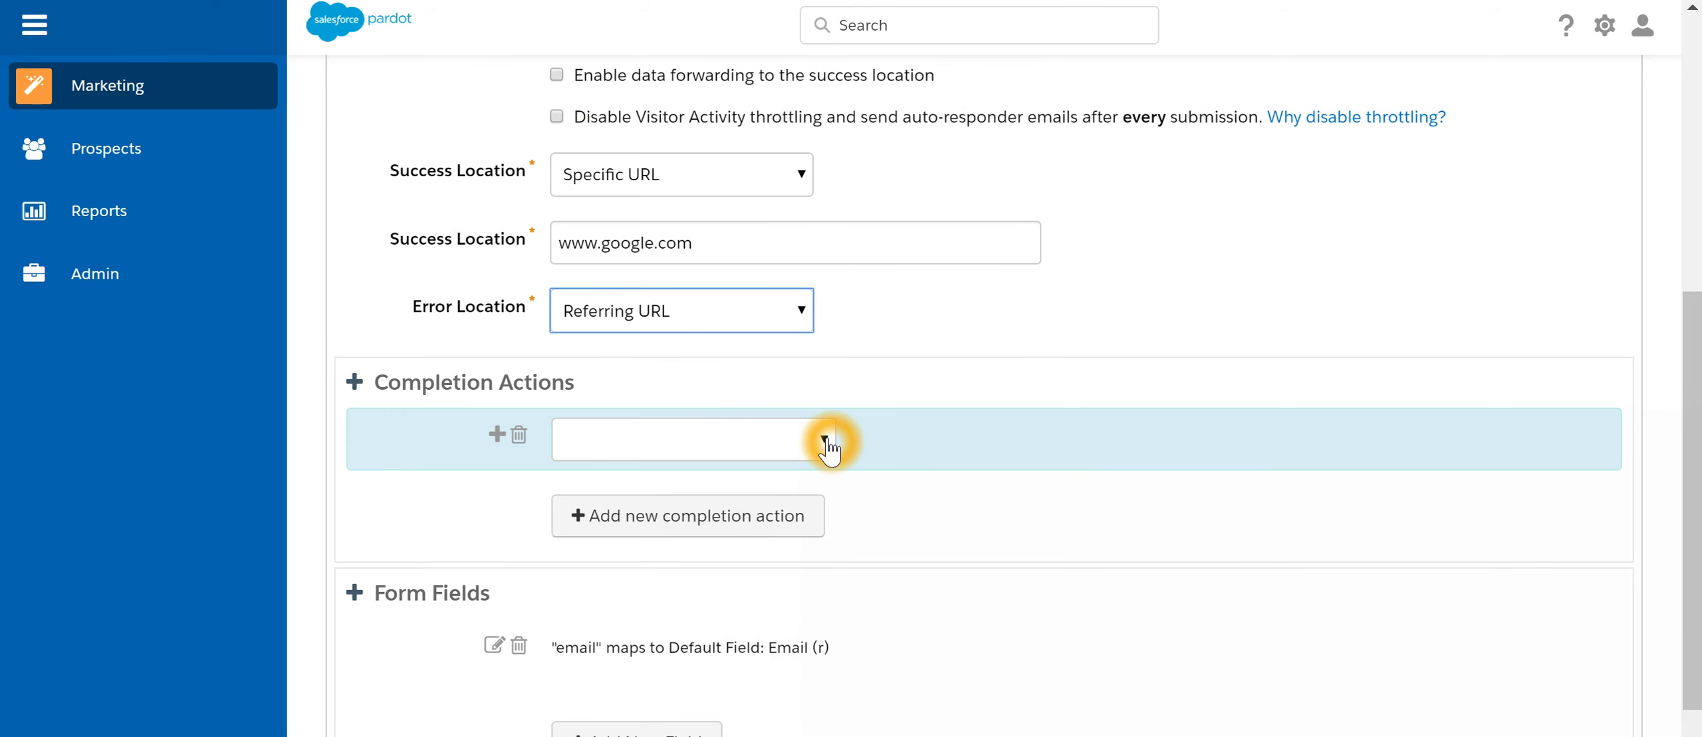
Add an 'Add to list' completion action targeting Heritage Spring List
{"action": "left_click", "coordinate": [824, 439]}
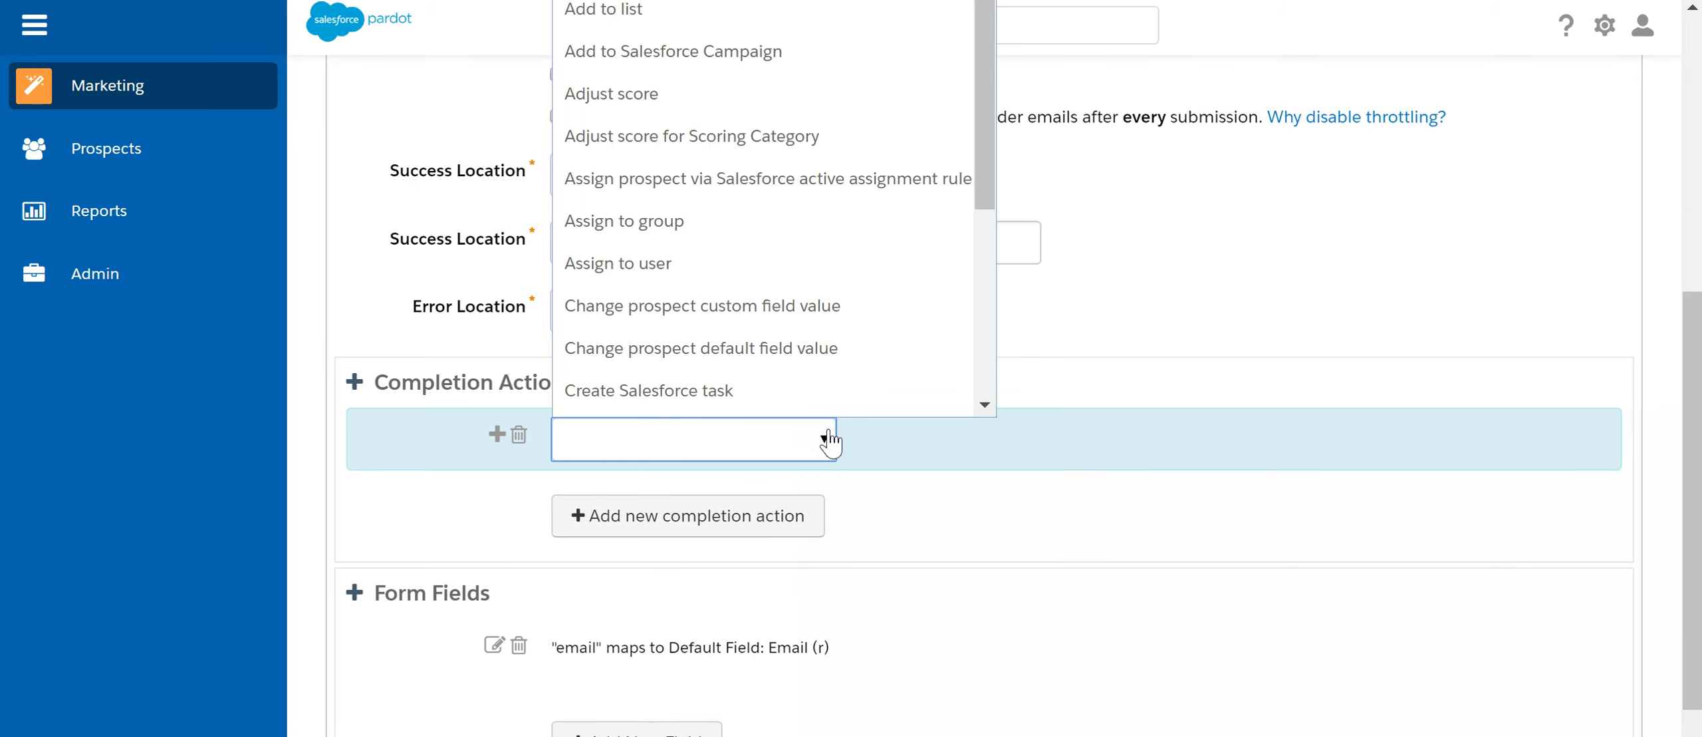
{"action": "scroll", "coordinate": [831, 312], "scroll_direction": "down", "scroll_amount": 1}
{"action": "left_click", "coordinate": [816, 19]}
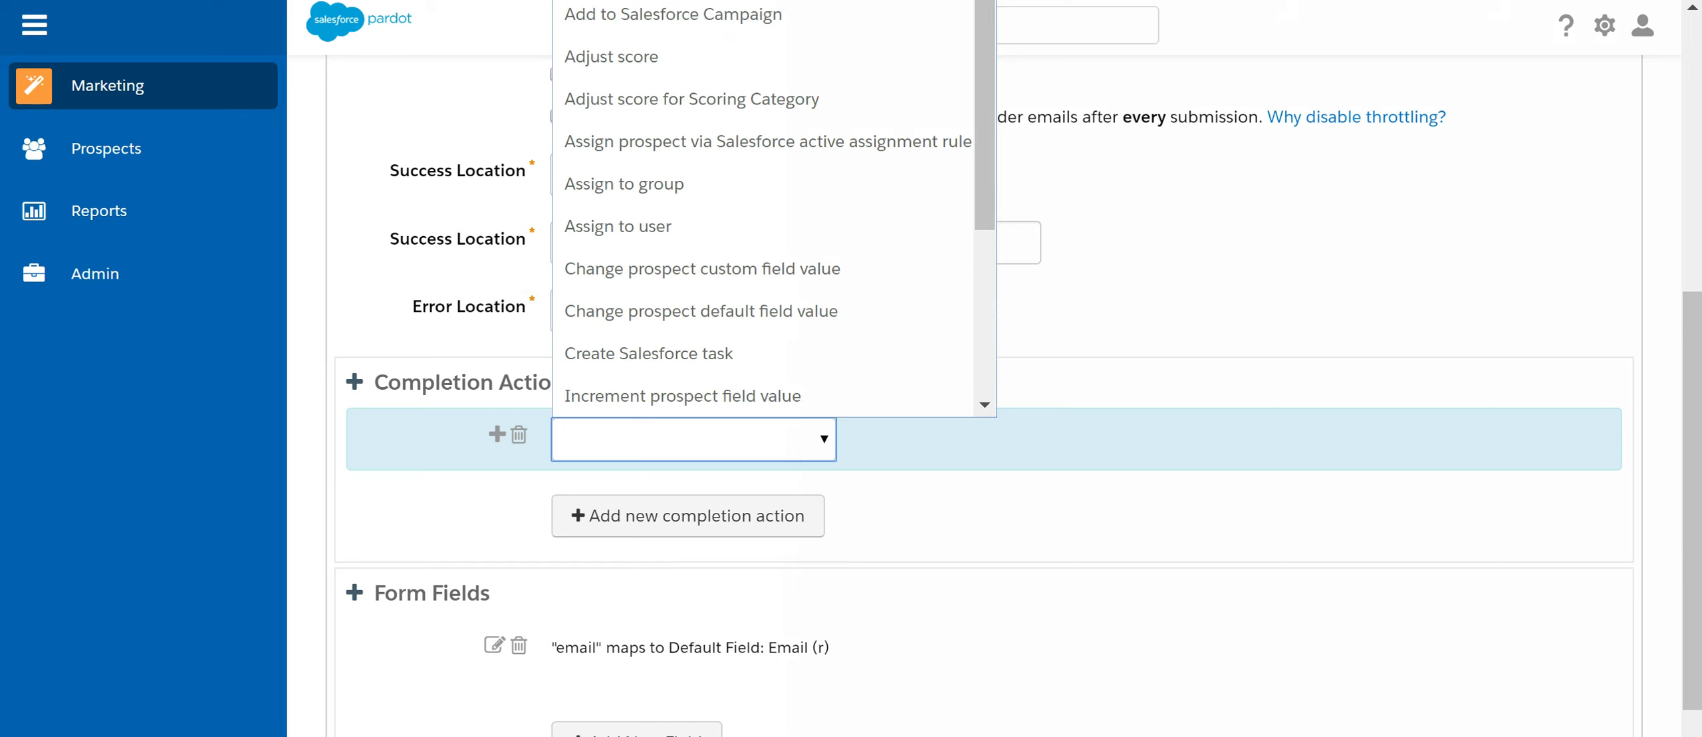
{"action": "left_click", "coordinate": [1071, 445]}
{"action": "left_click", "coordinate": [689, 497]}
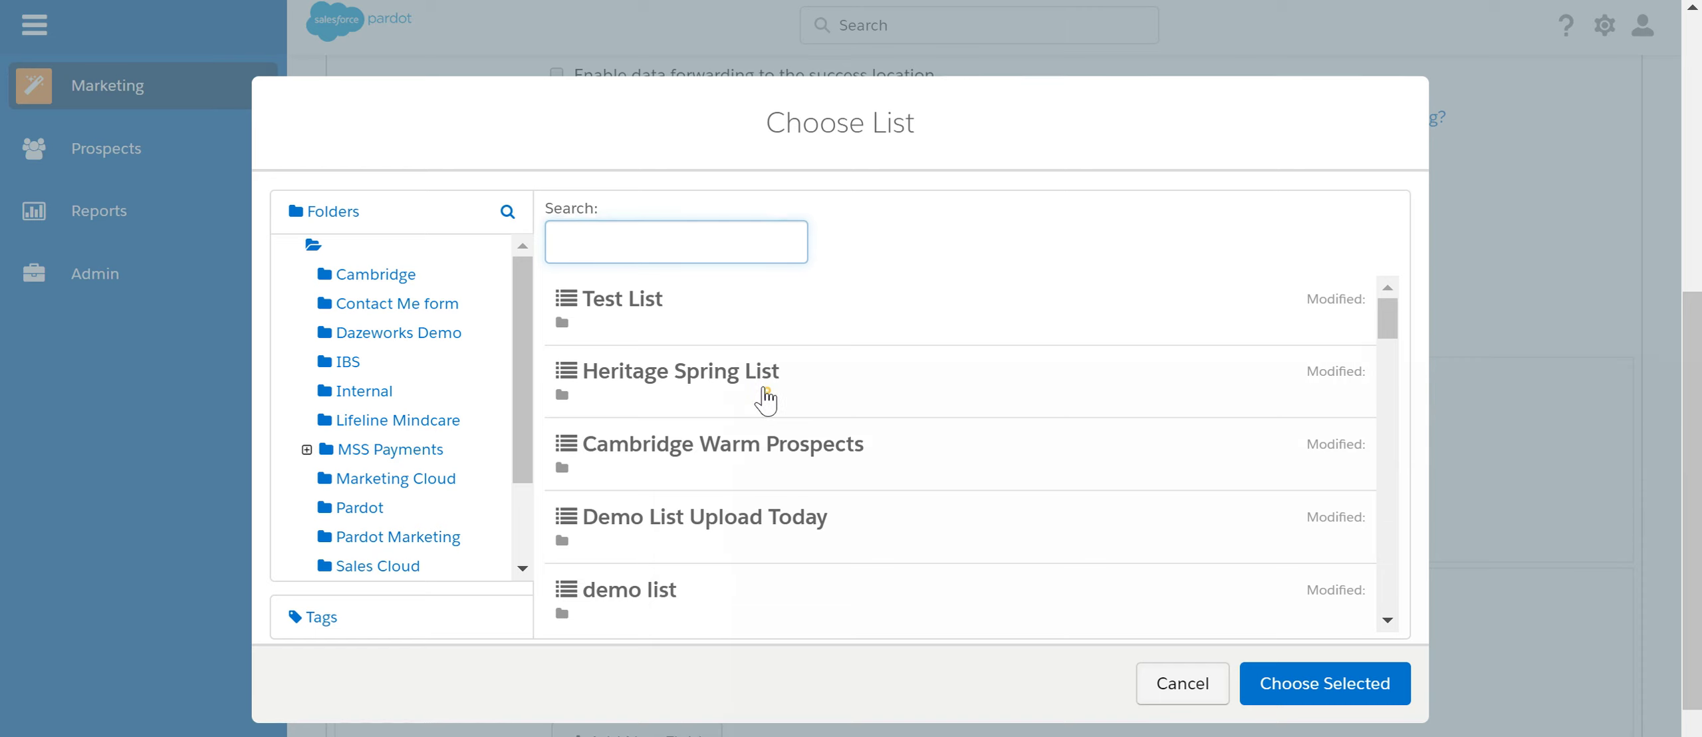
{"action": "left_click", "coordinate": [745, 399]}
{"action": "left_click", "coordinate": [1330, 684]}
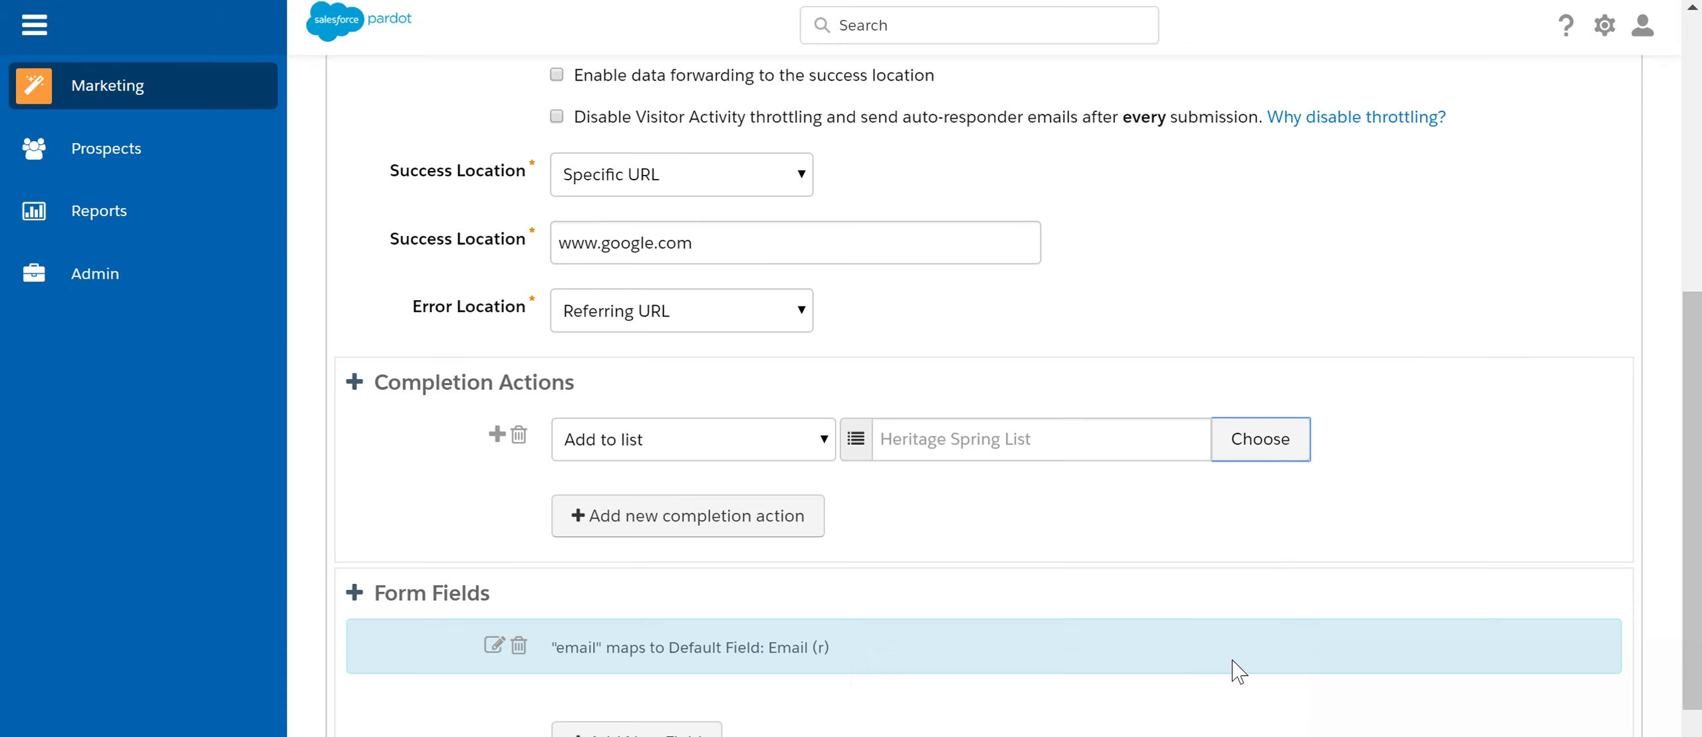
{"action": "left_click", "coordinate": [854, 668]}
{"action": "scroll", "coordinate": [839, 638], "scroll_direction": "down", "scroll_amount": 1}
{"action": "scroll", "coordinate": [840, 638], "scroll_direction": "down", "scroll_amount": 3}
{"action": "left_click", "coordinate": [562, 492]}
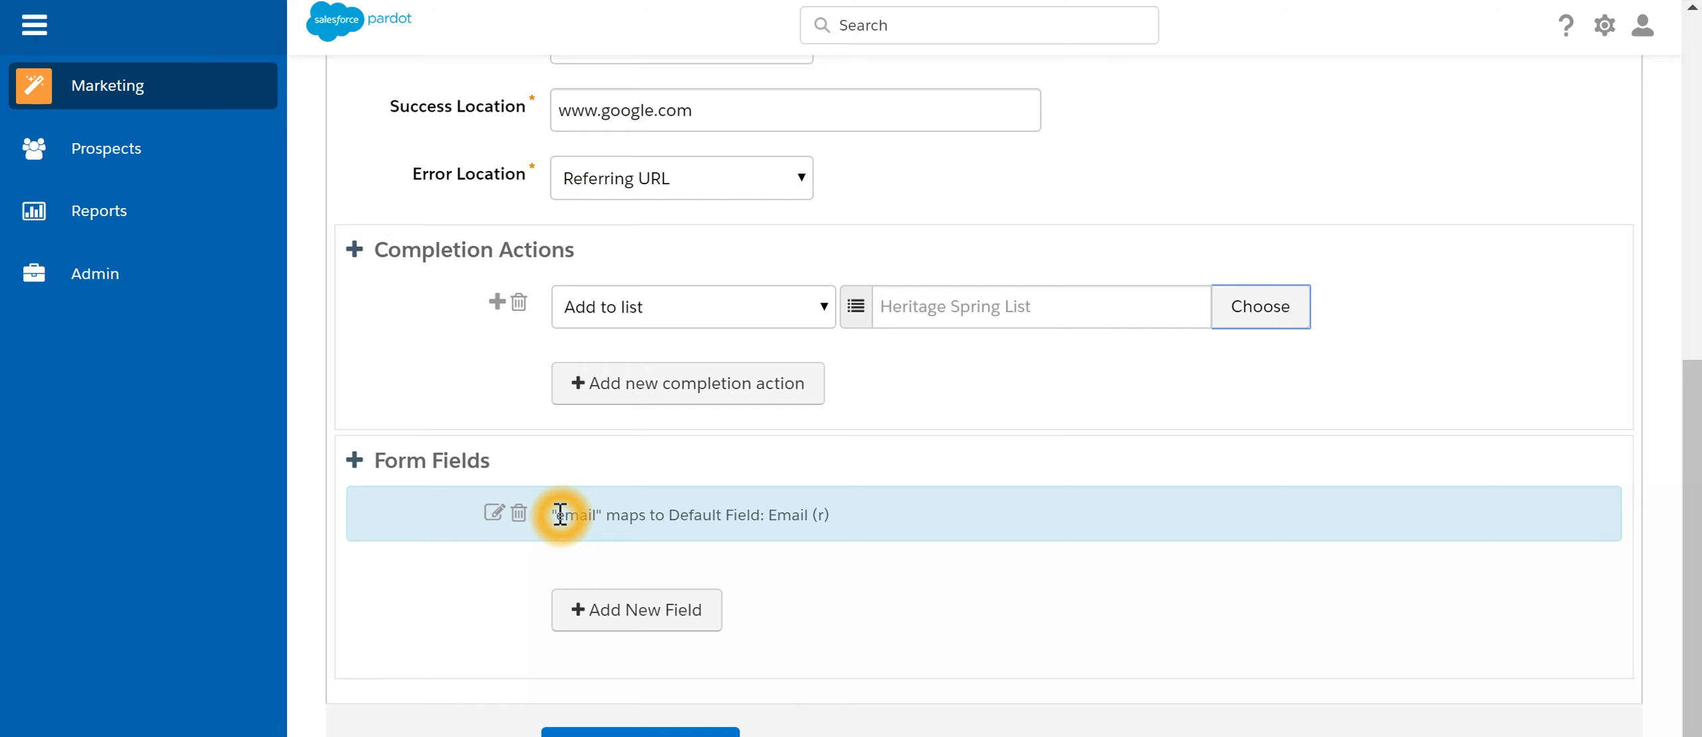
Review the handler form and begin adding a new form field under Form Fields
{"action": "scroll", "coordinate": [866, 426], "scroll_direction": "up", "scroll_amount": 8}
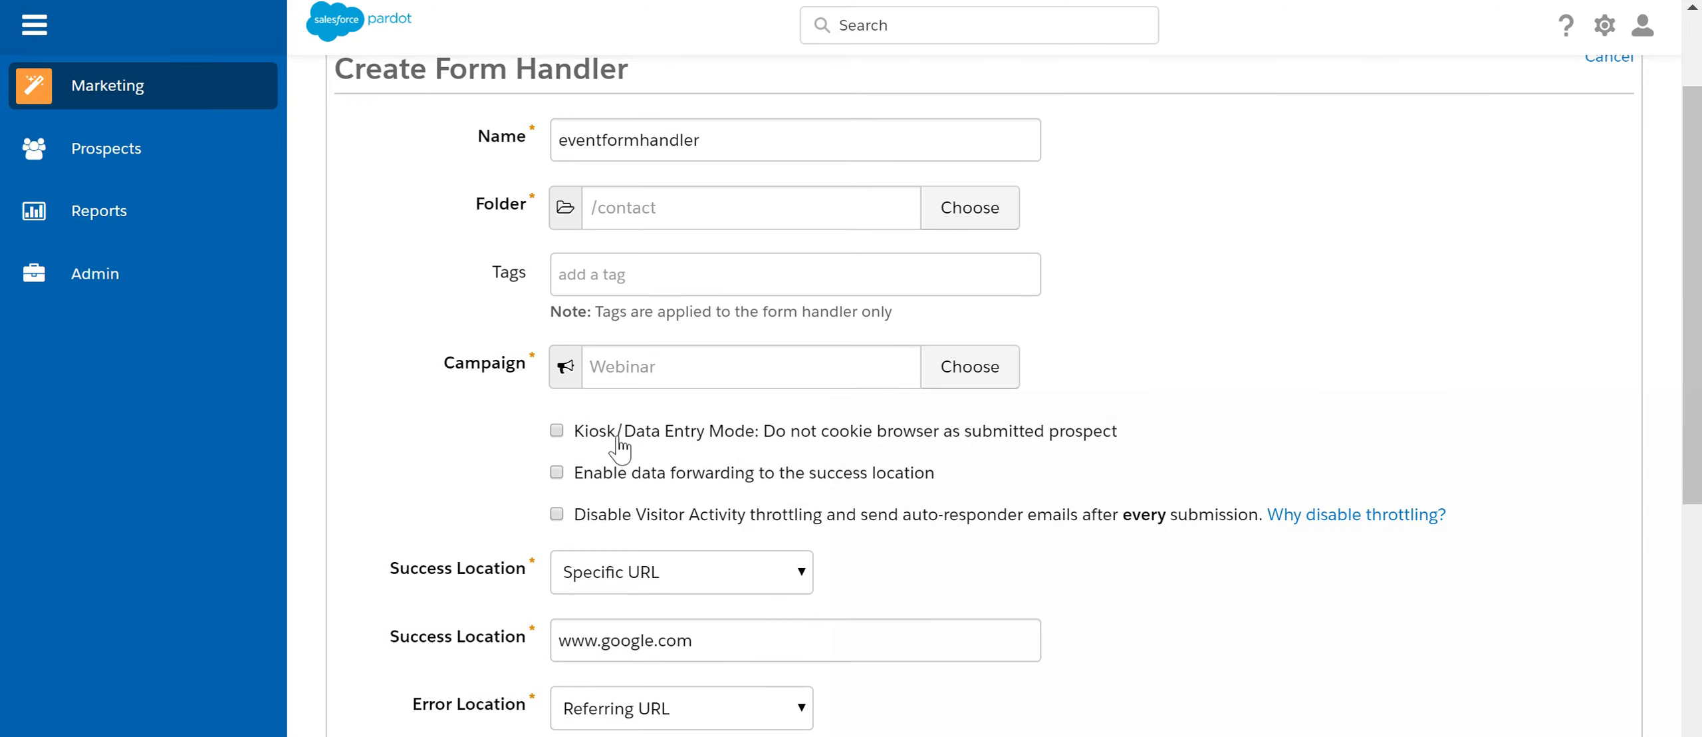
{"action": "scroll", "coordinate": [723, 528], "scroll_direction": "down", "scroll_amount": 8}
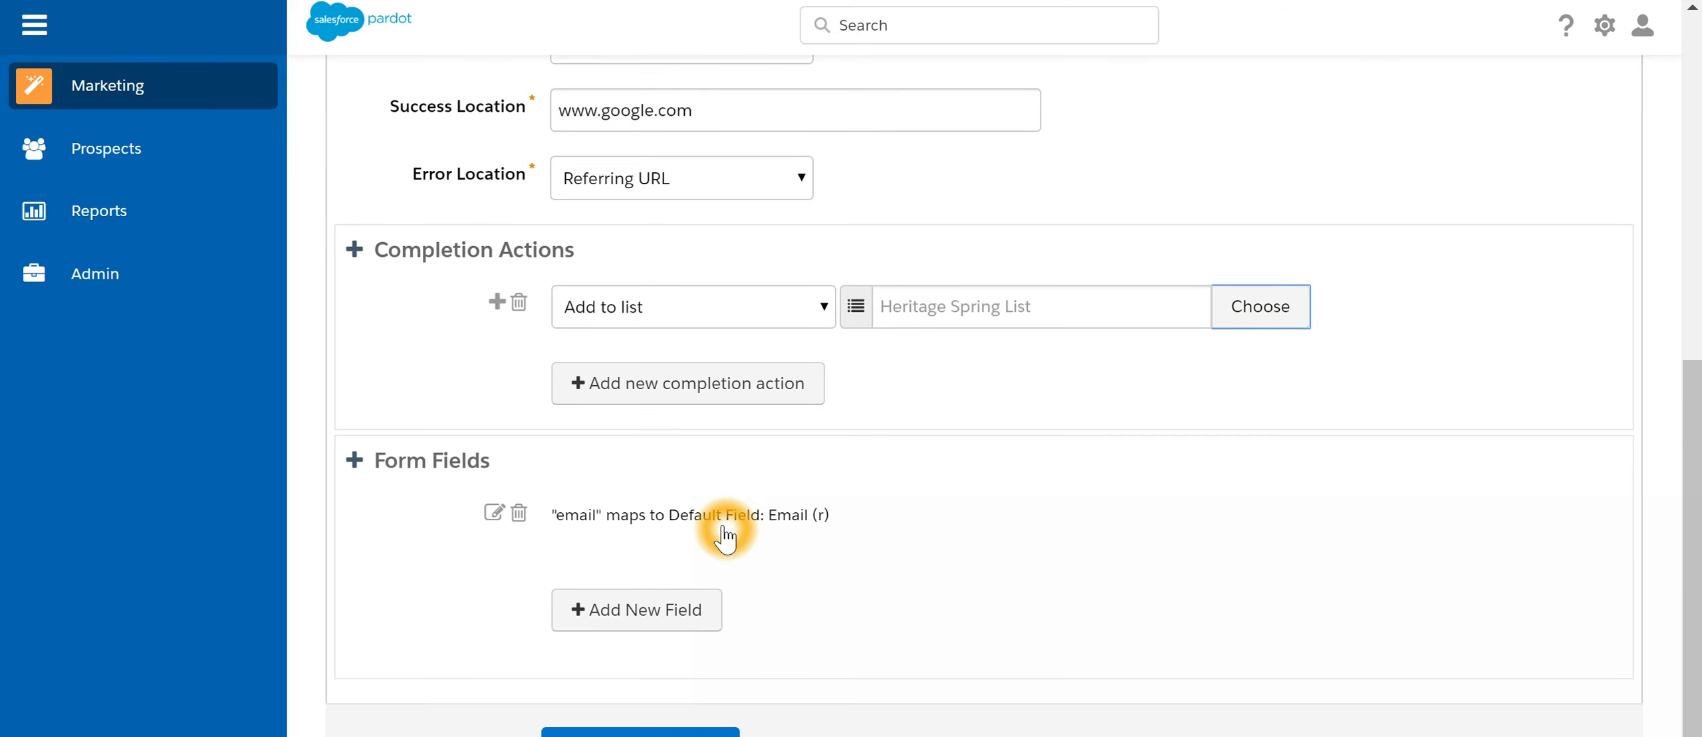
{"action": "left_click", "coordinate": [669, 535]}
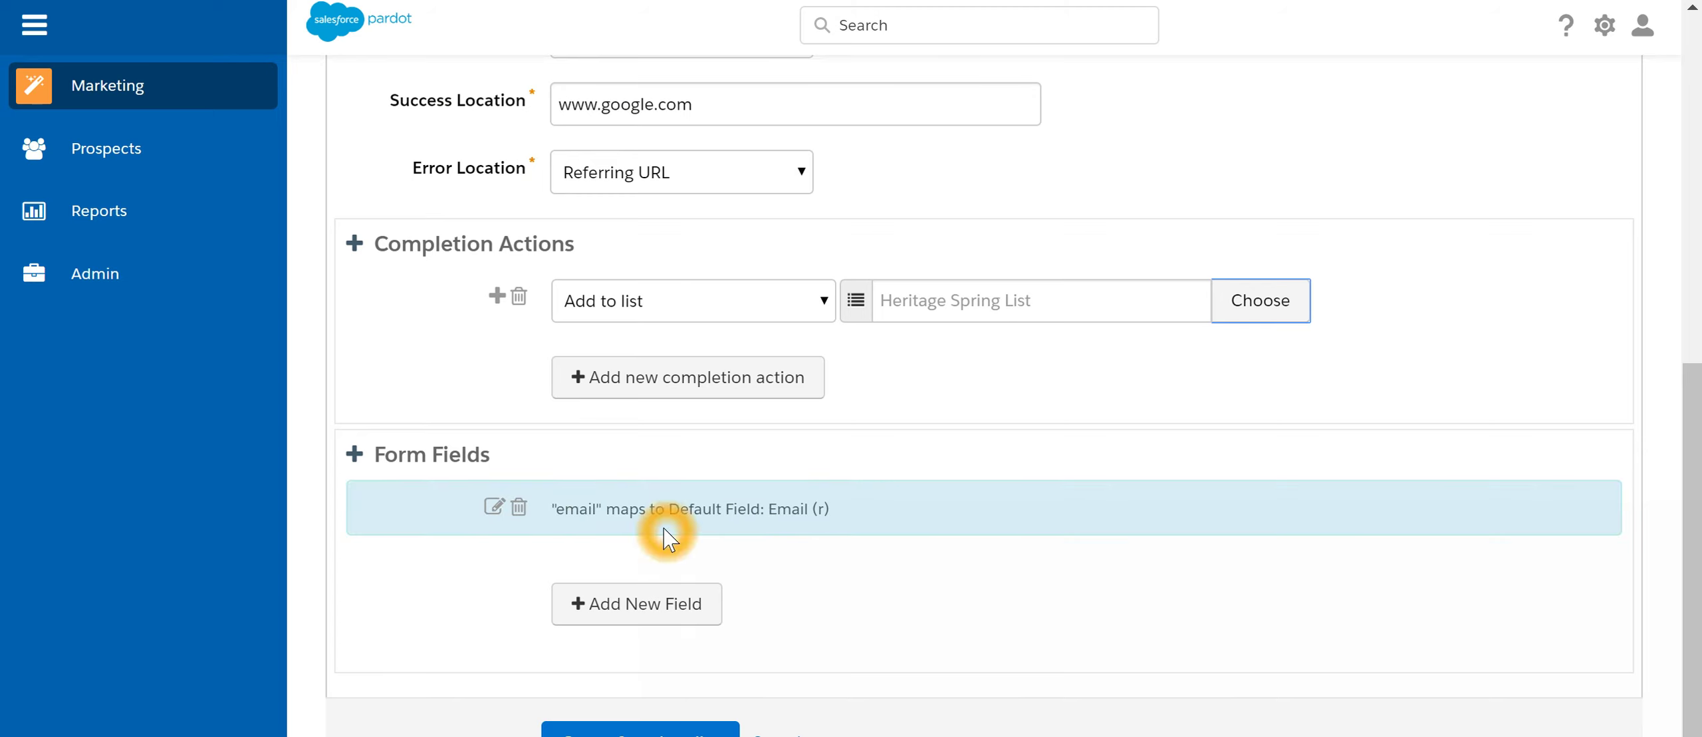
{"action": "left_click", "coordinate": [629, 606]}
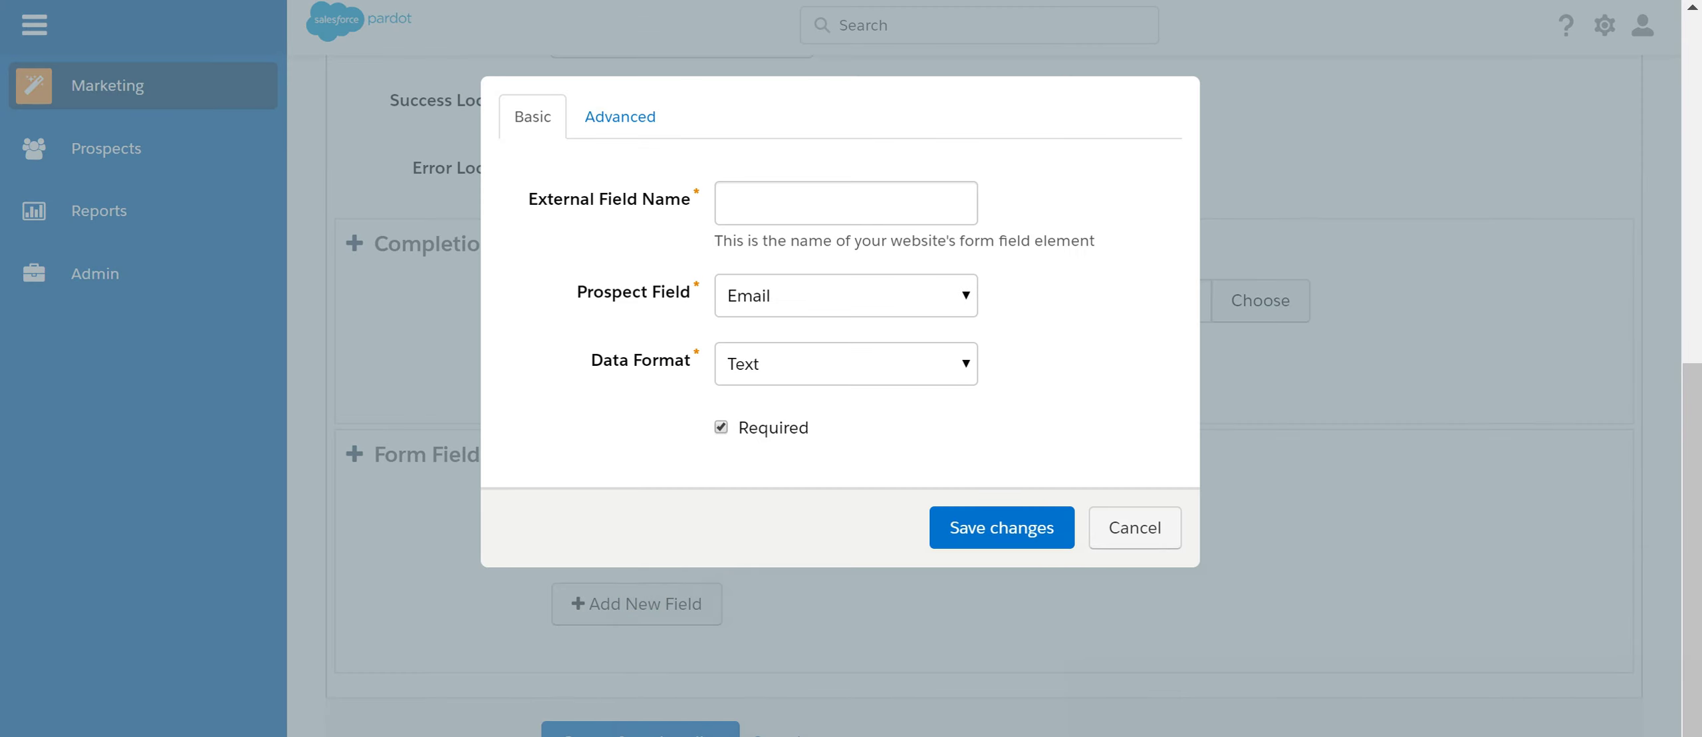
Show Pardot_Form_Handler.html in Notepad++ with its firstname, lastname and email inputs
{"action": "key", "text": "alt+Tab"}
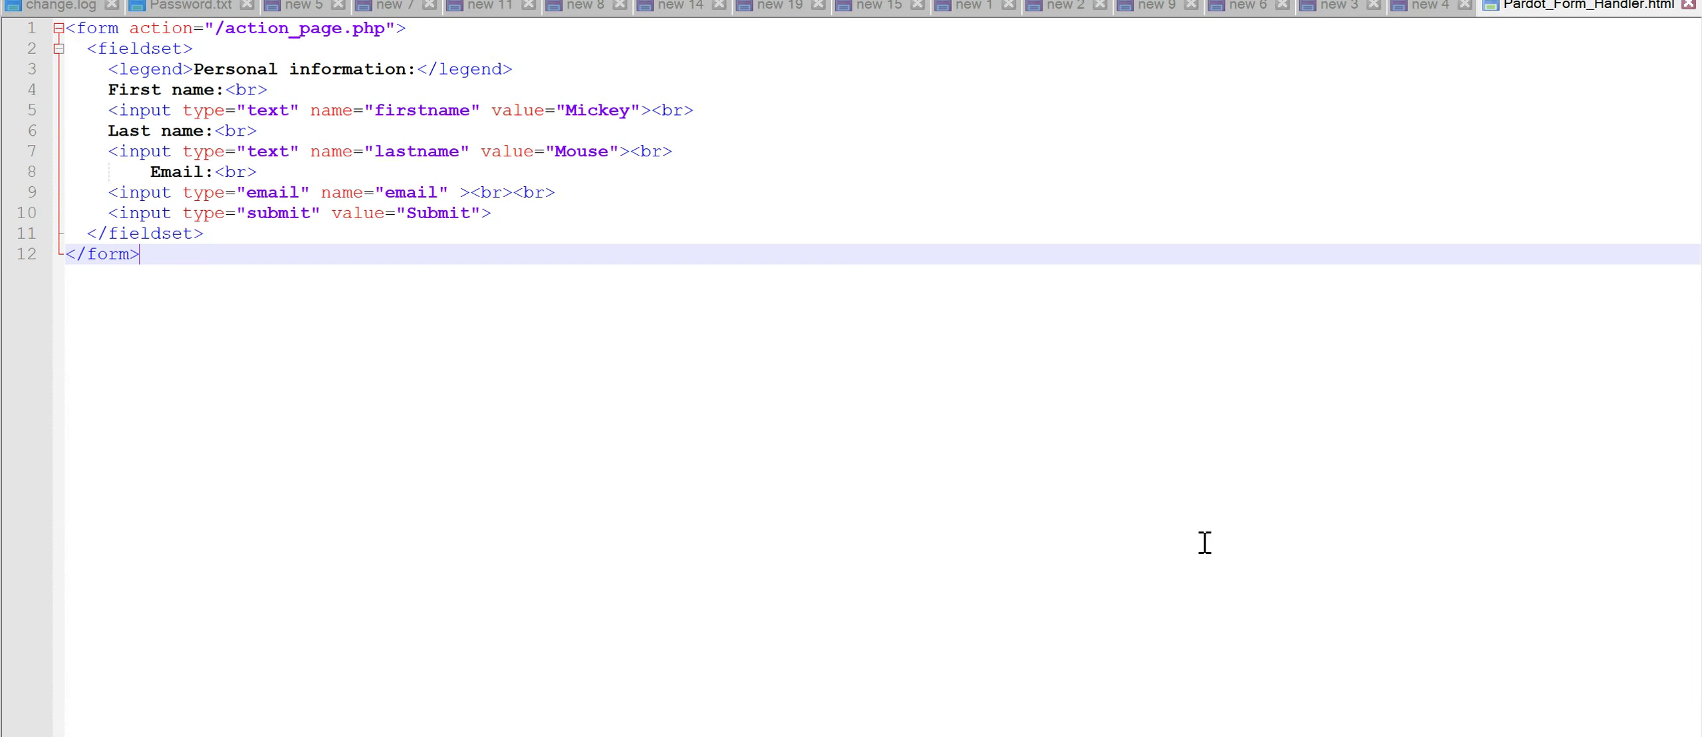
{"action": "left_click", "coordinate": [263, 286]}
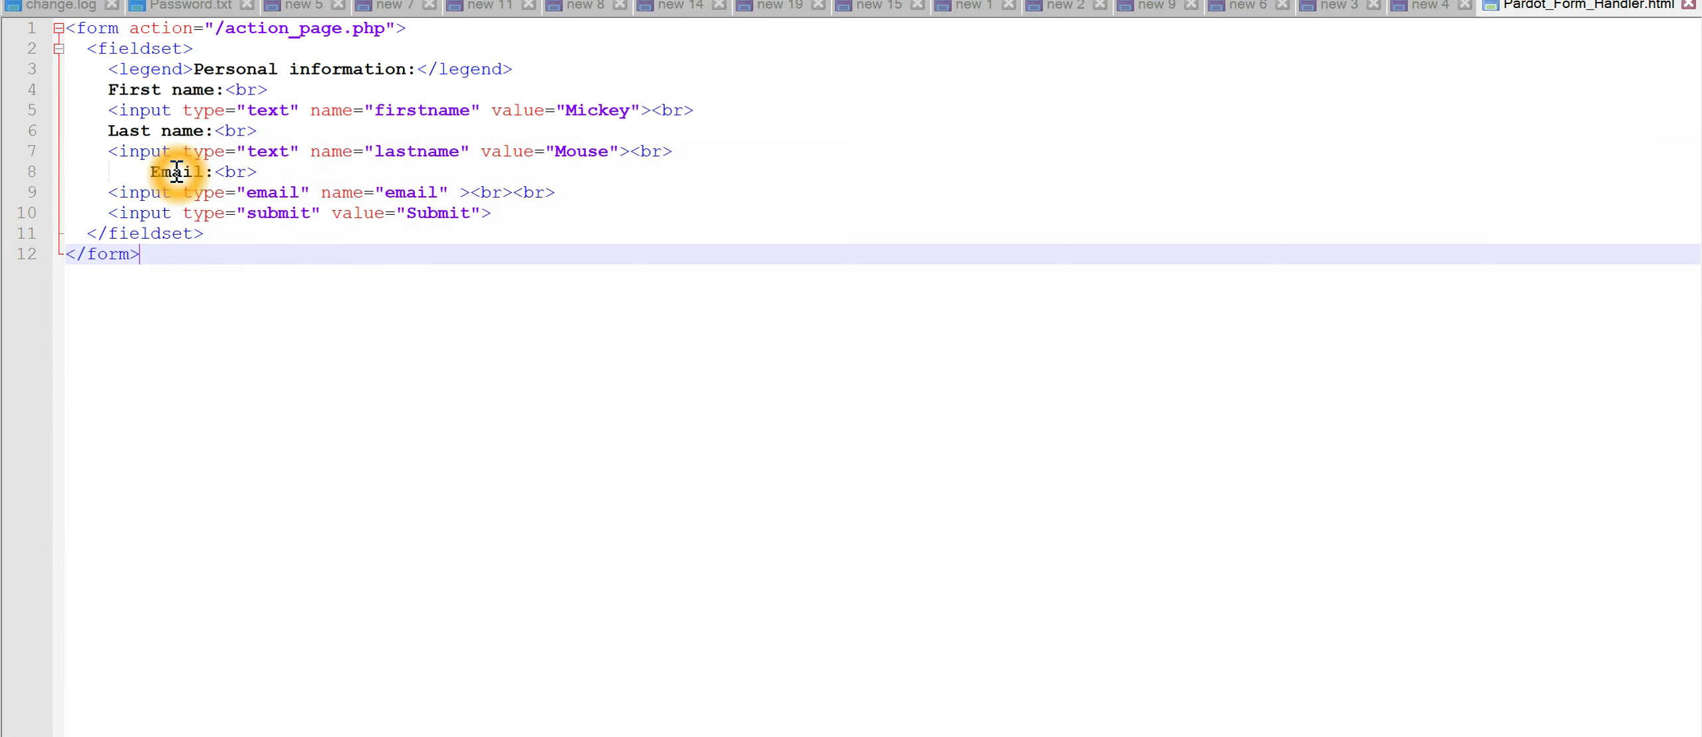
View the rendered Personal information form in Chrome, zoomed in
{"action": "key", "text": "alt+Tab"}
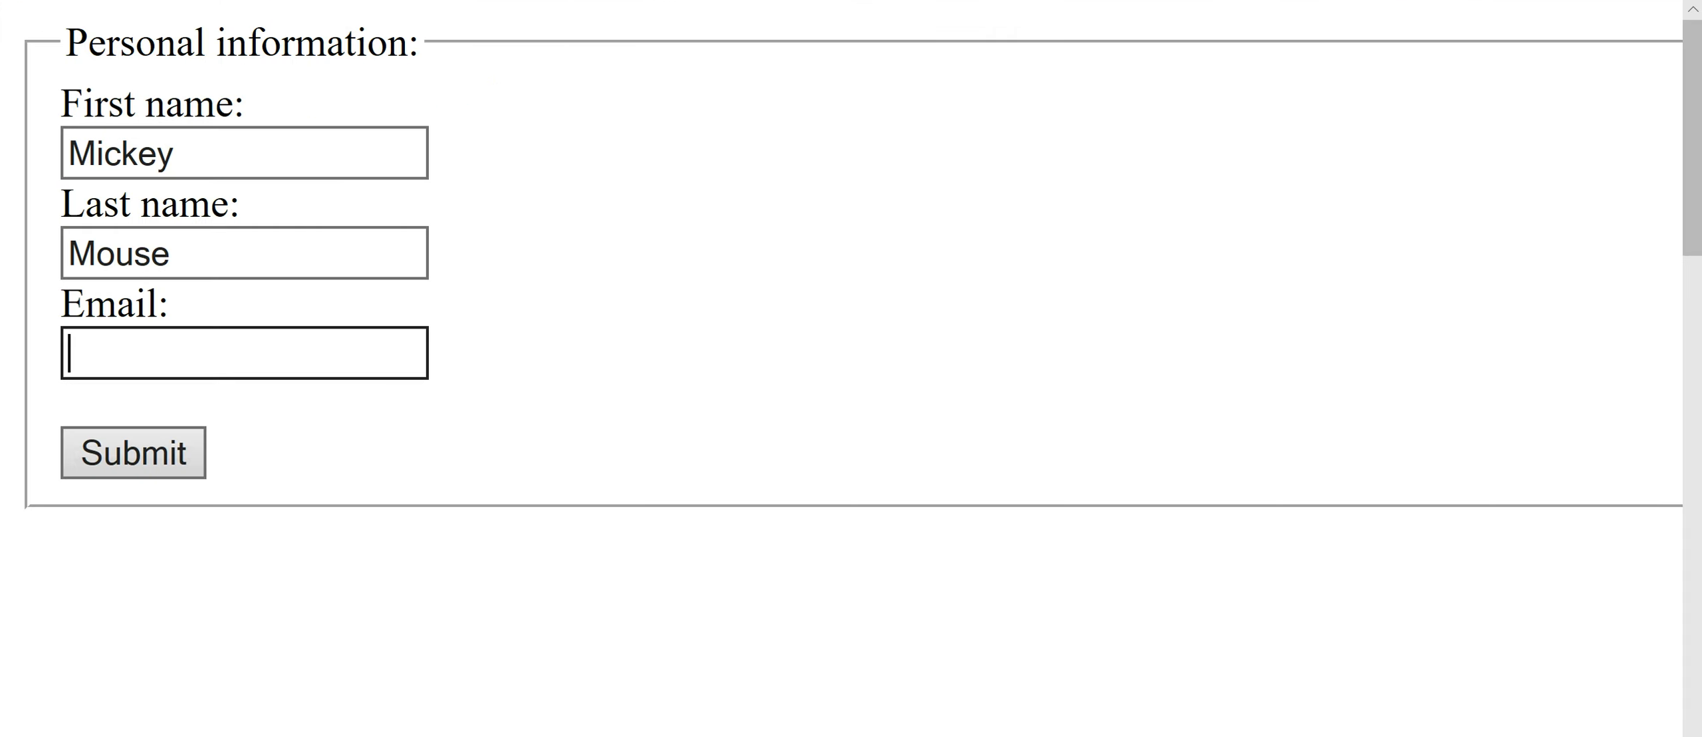
{"action": "key", "text": "ctrl+plus"}
{"action": "key", "text": "ctrl+plus"}
{"action": "key", "text": "ctrl+plus"}
Copy the input name 'firstname' from line 5 of the HTML form source
{"action": "mouse_move", "coordinate": [1121, 732]}
{"action": "left_click", "coordinate": [1404, 685]}
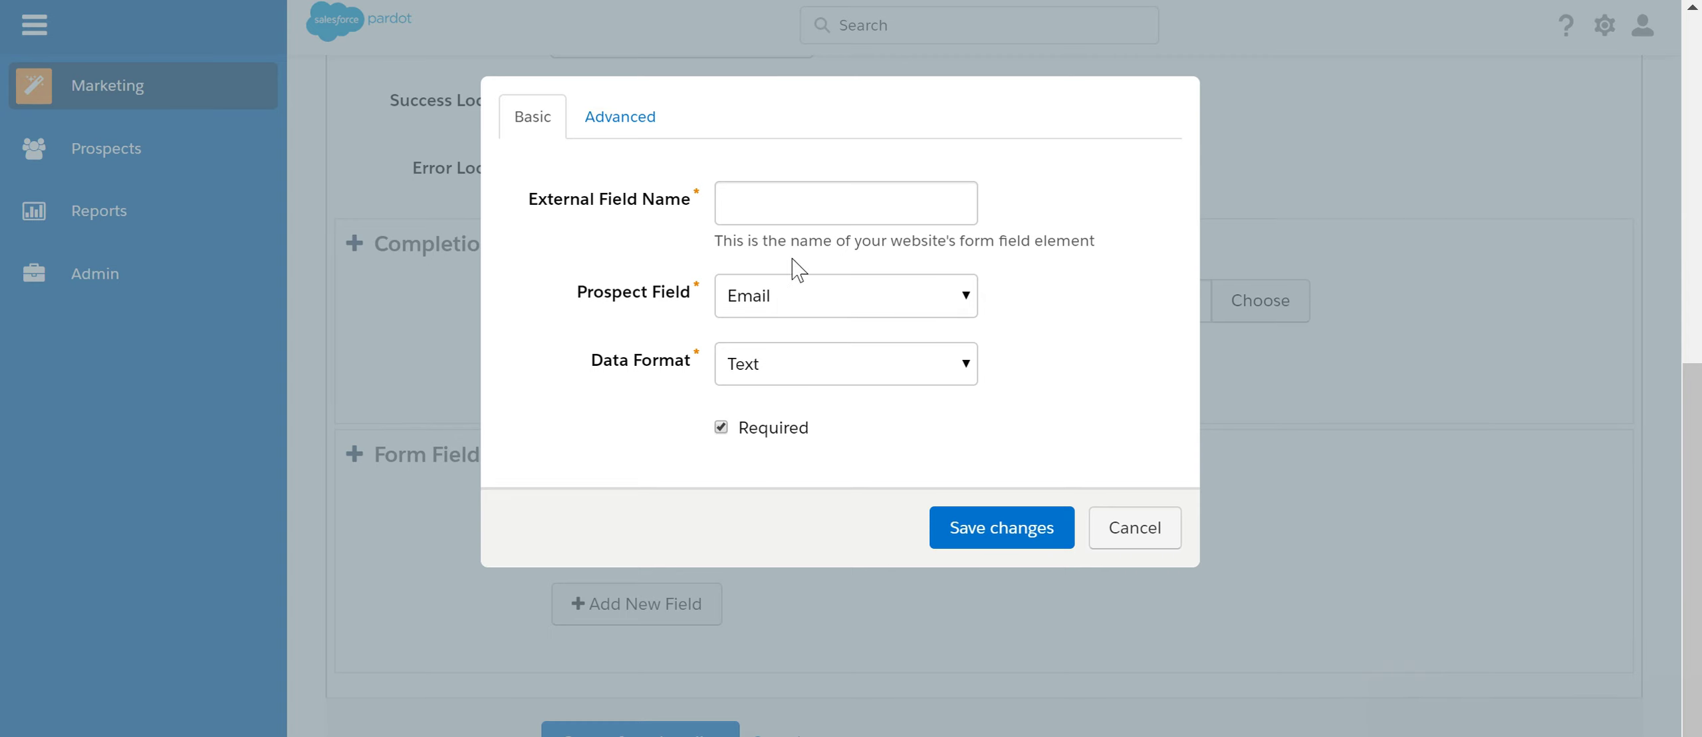
{"action": "left_click", "coordinate": [766, 199]}
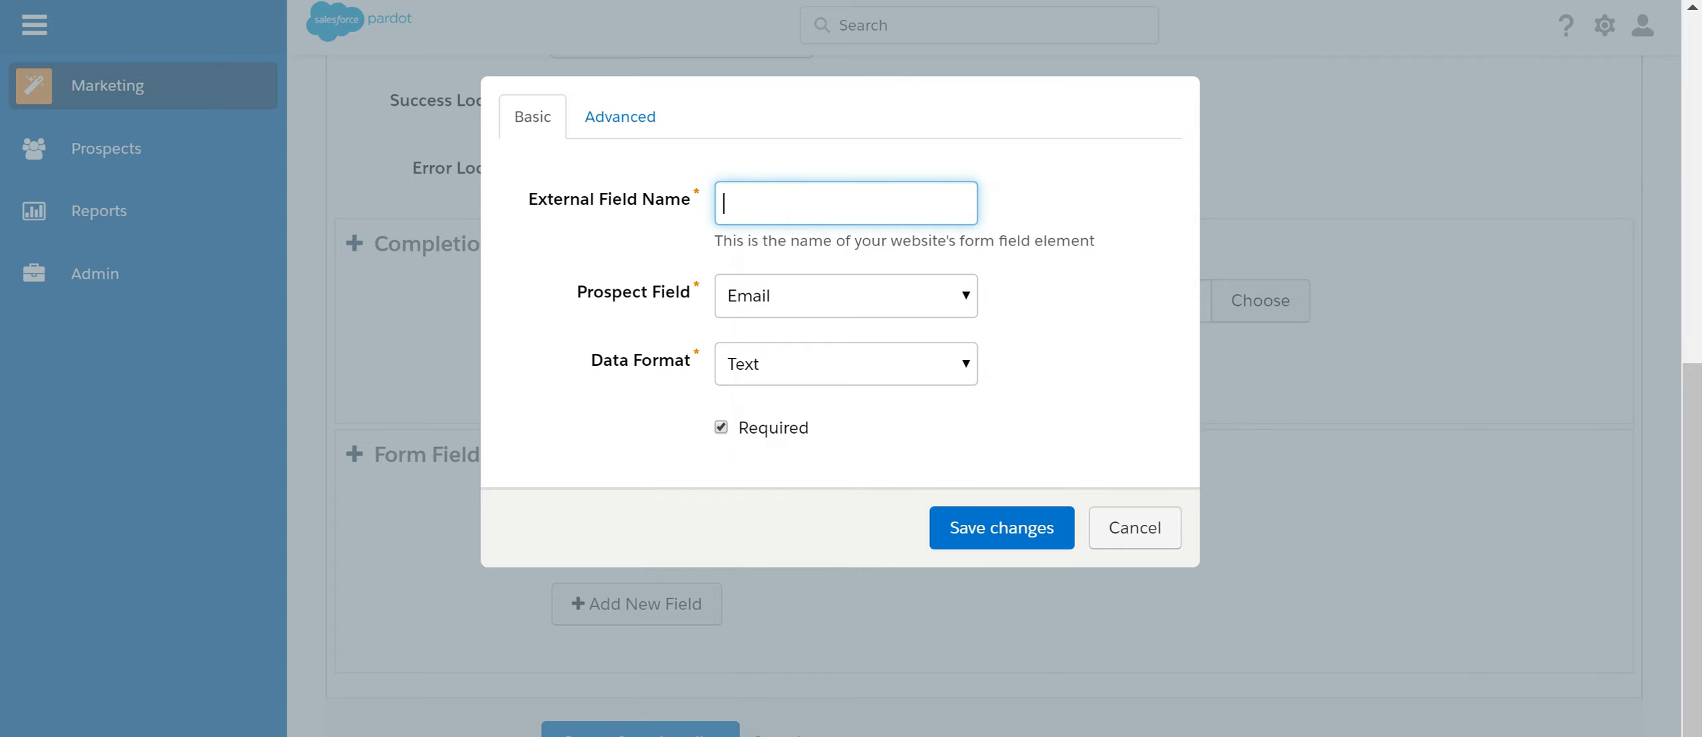
{"action": "mouse_move", "coordinate": [998, 731]}
{"action": "left_click", "coordinate": [998, 691]}
{"action": "left_click", "coordinate": [407, 109]}
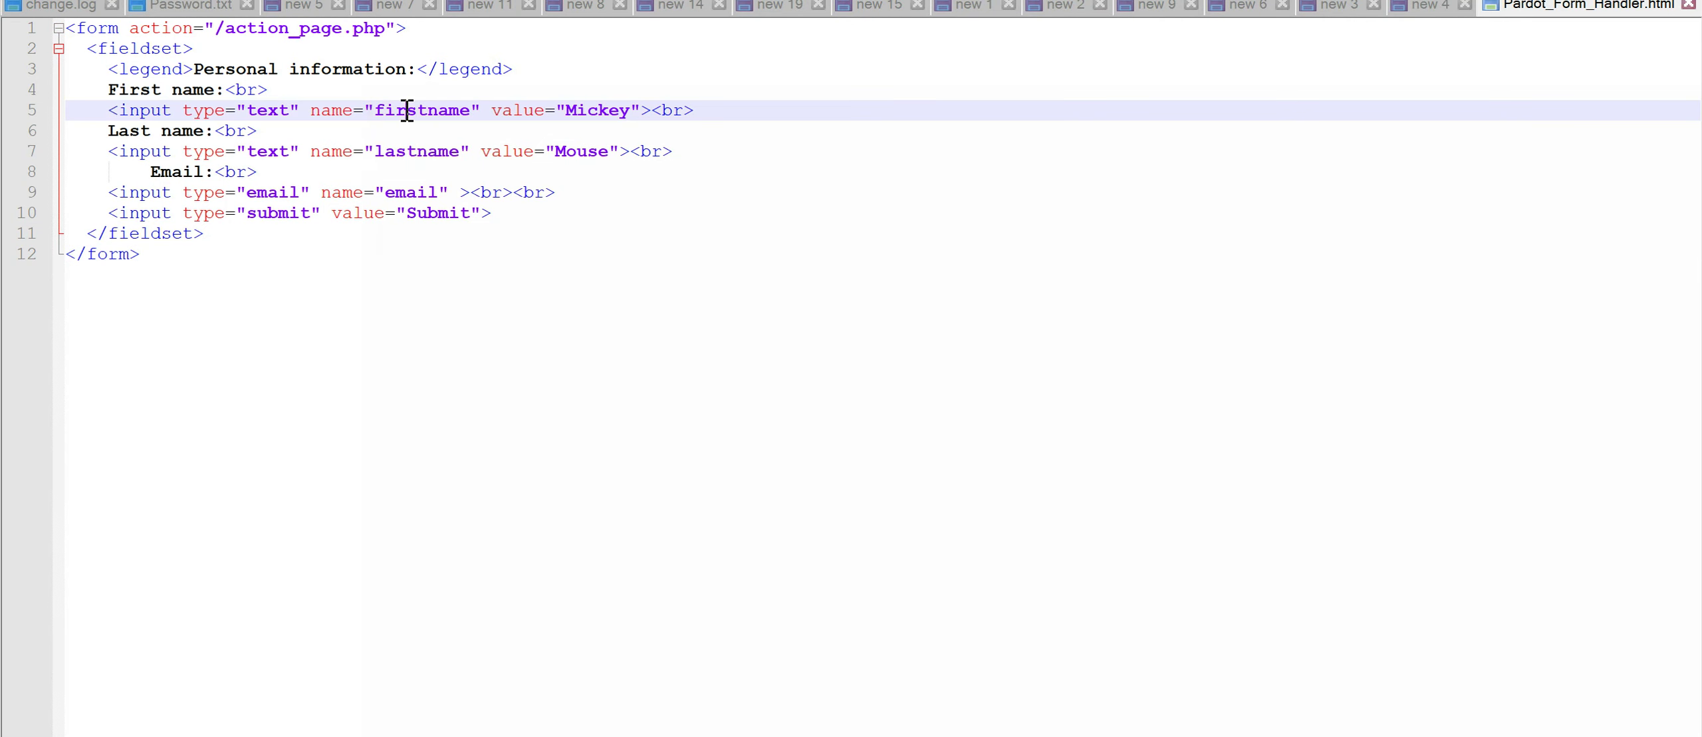
{"action": "double_click", "coordinate": [407, 110]}
{"action": "key", "text": "ctrl+c"}
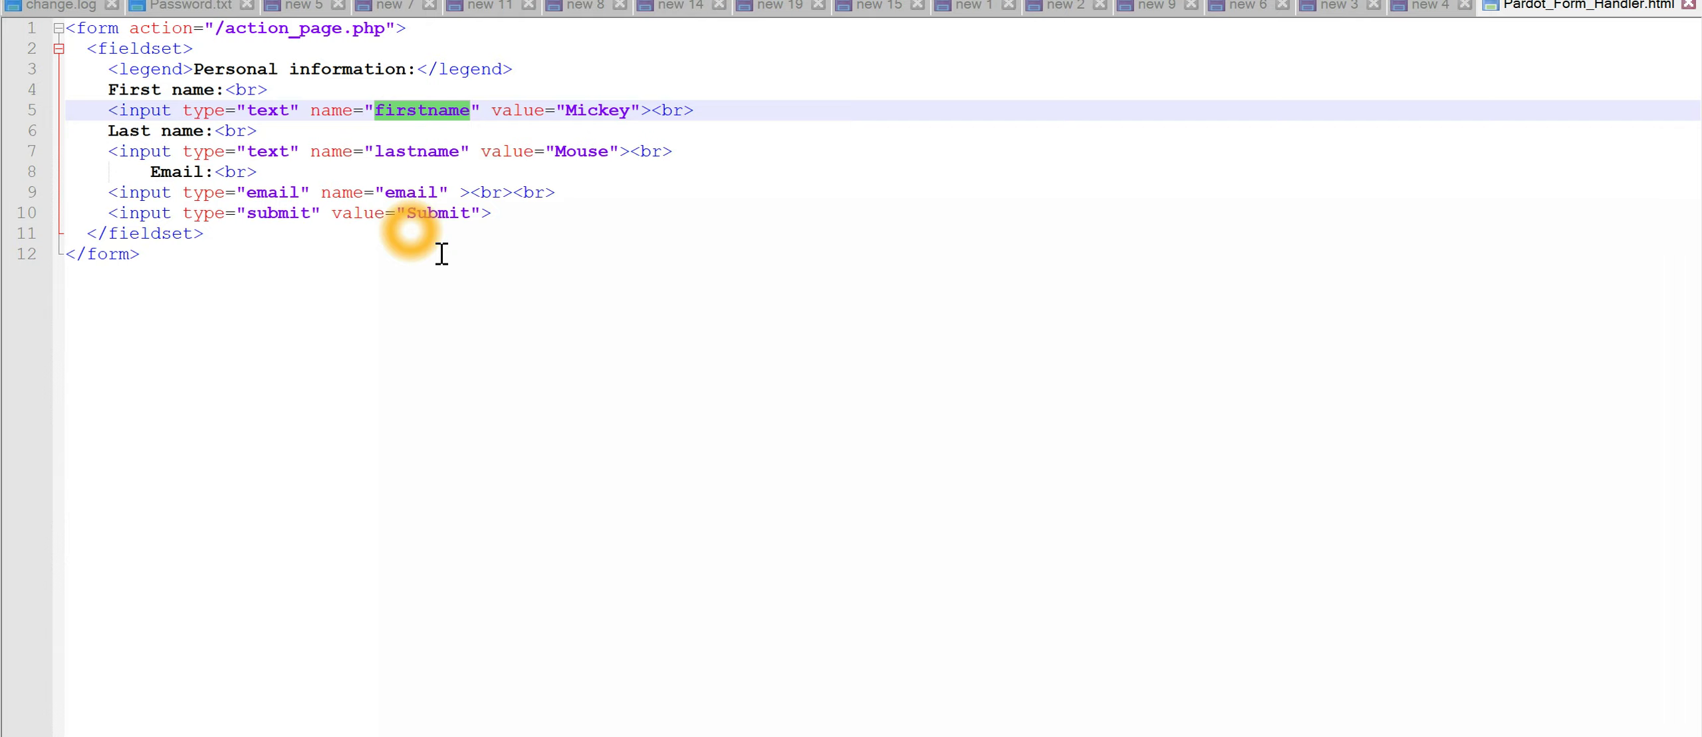
Map external field 'firstname' to the First Name prospect field and save it
{"action": "mouse_move", "coordinate": [1121, 735]}
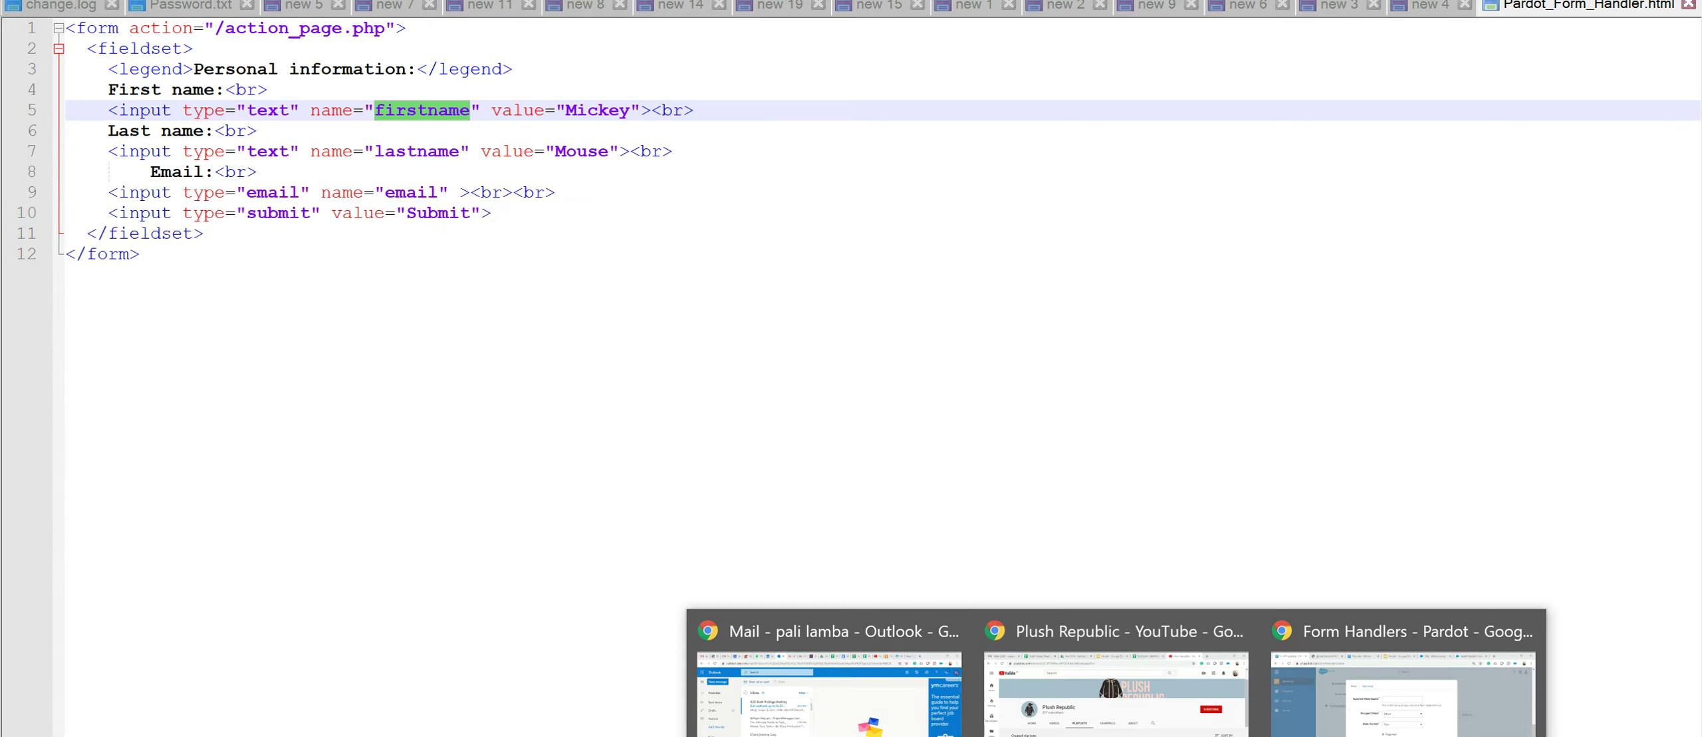
{"action": "left_click", "coordinate": [1343, 699]}
{"action": "key", "text": "ctrl+v"}
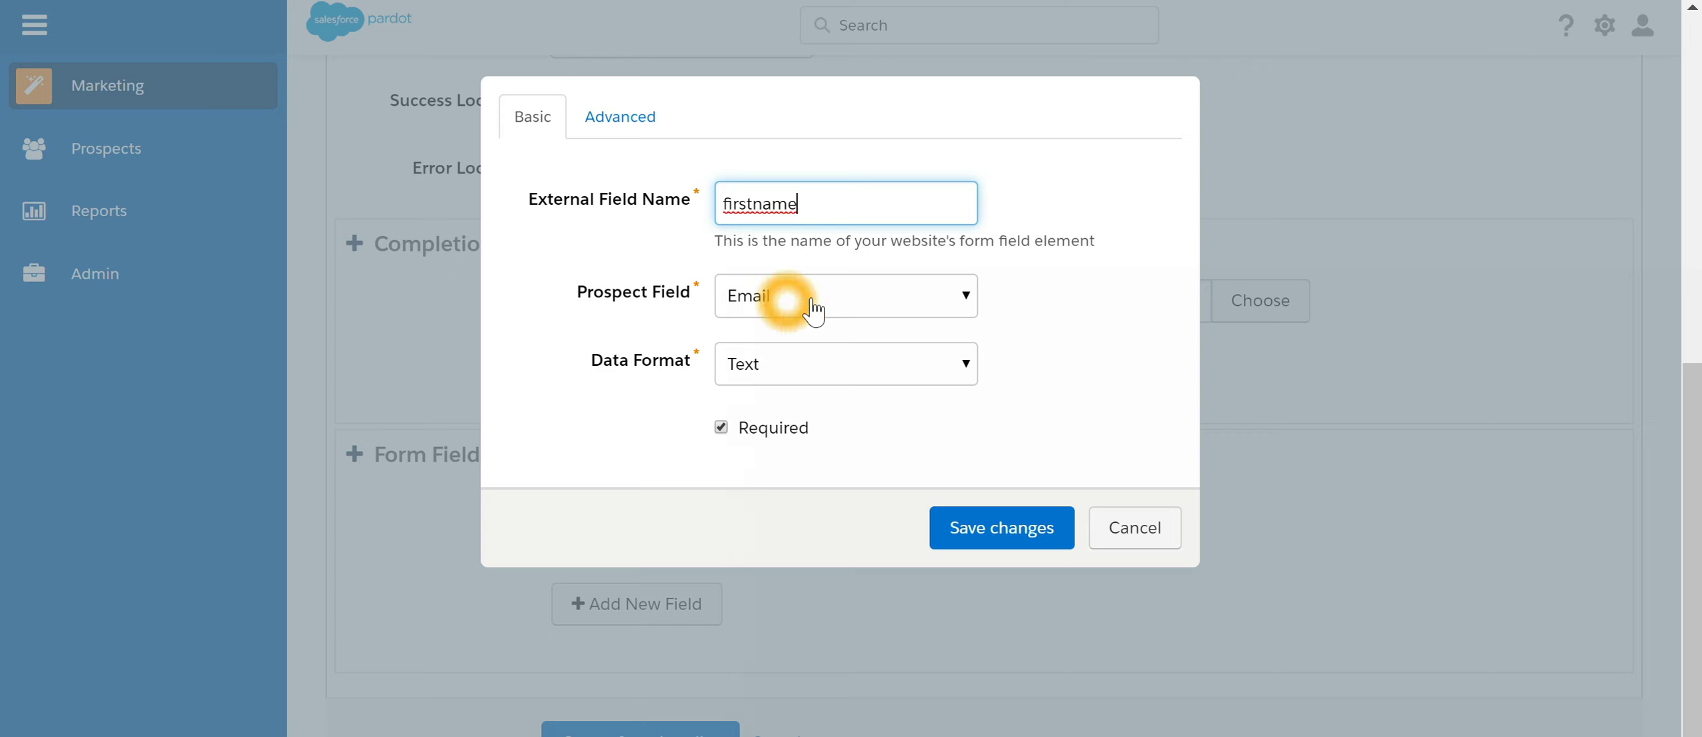
{"action": "left_click", "coordinate": [787, 308]}
{"action": "left_click", "coordinate": [844, 362]}
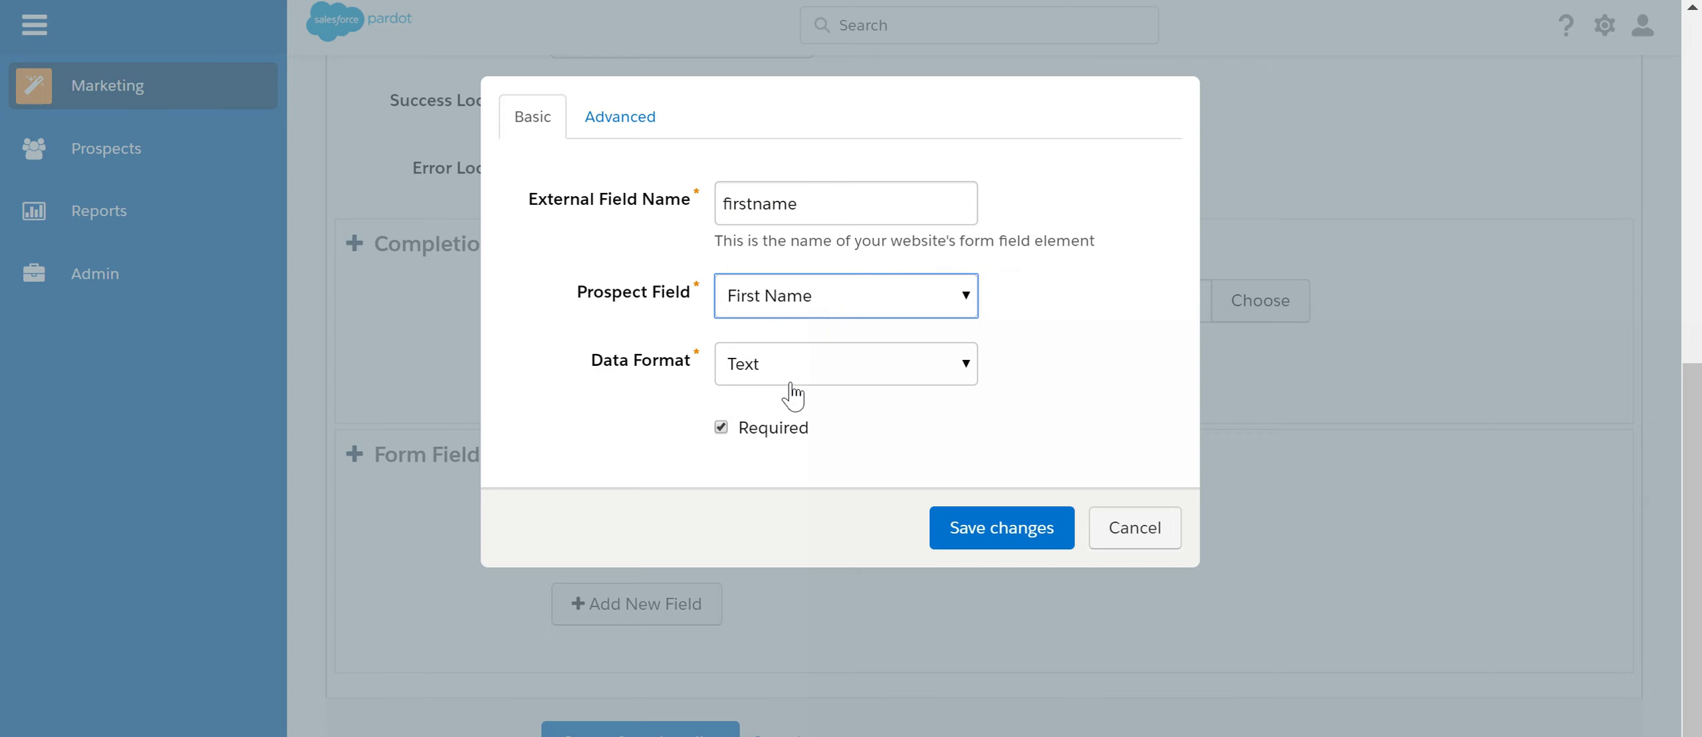
{"action": "left_click", "coordinate": [1031, 533]}
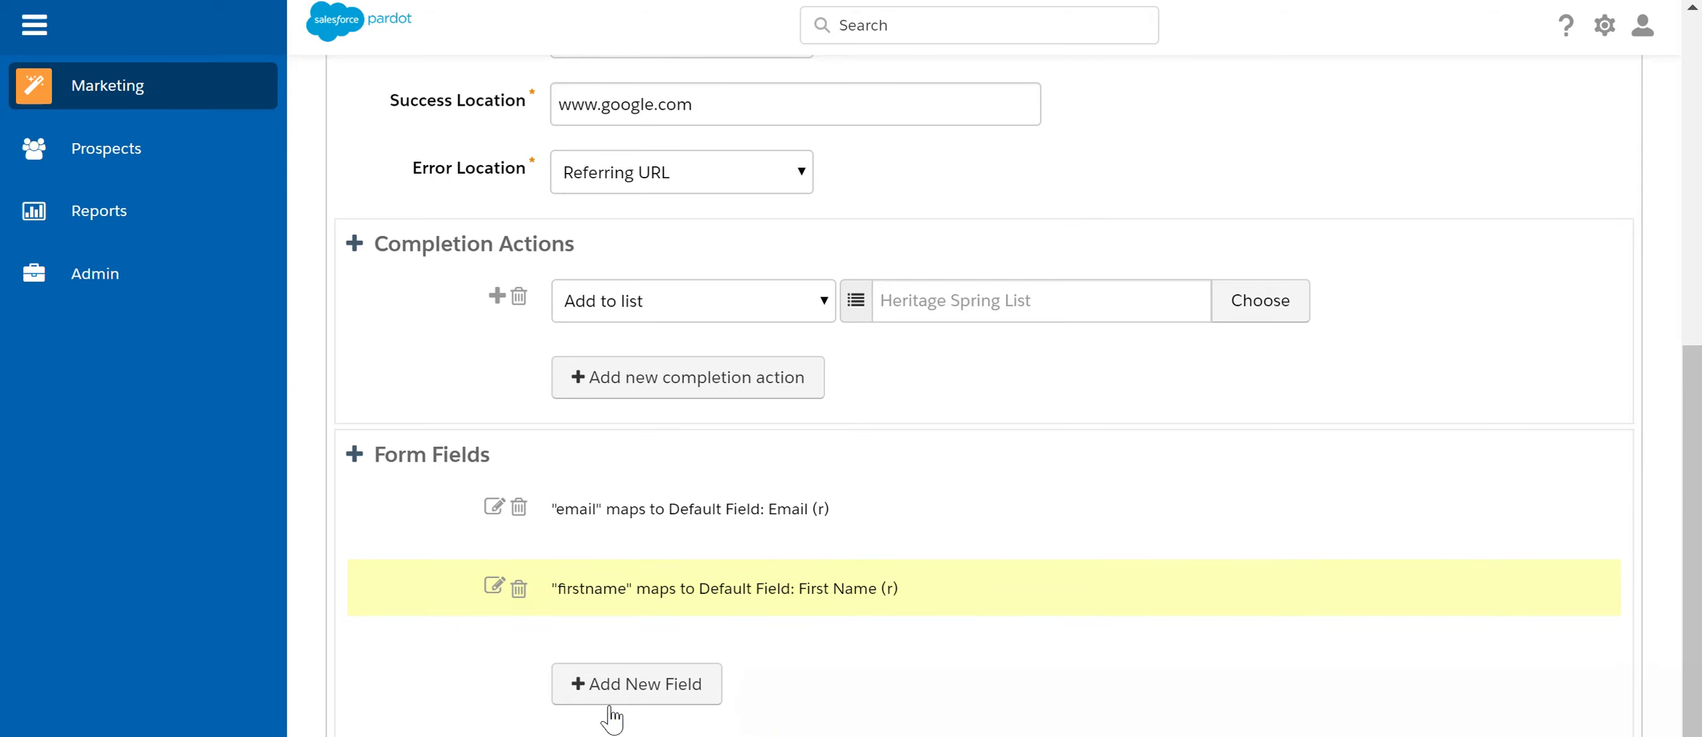
Start another form field and copy 'lastname' from line 7 of the HTML source
{"action": "left_click", "coordinate": [613, 686]}
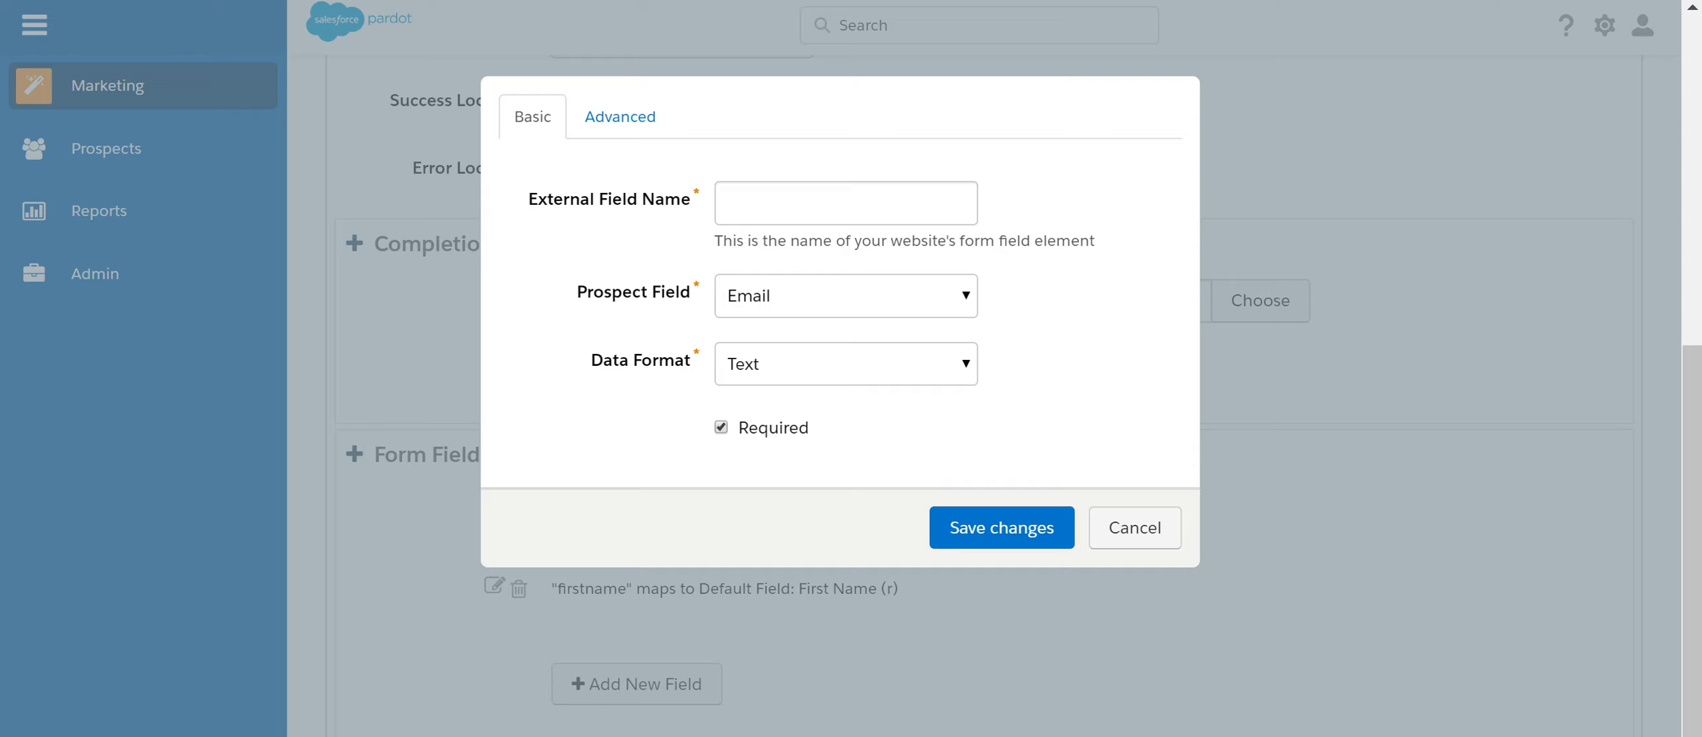
{"action": "key", "text": "alt+Tab"}
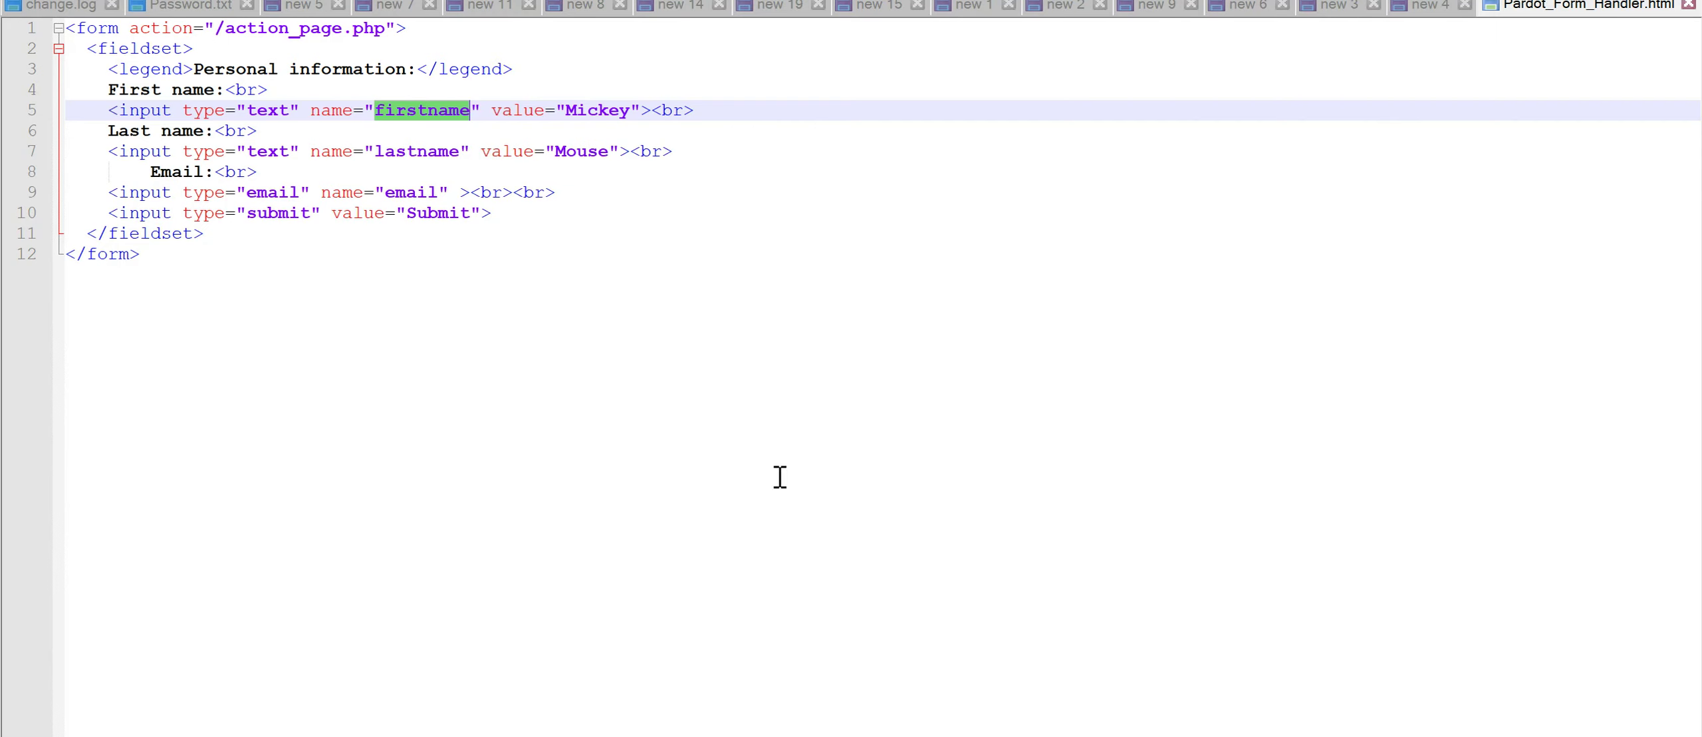
{"action": "left_click", "coordinate": [422, 152]}
{"action": "double_click", "coordinate": [422, 151]}
{"action": "key", "text": "ctrl+c"}
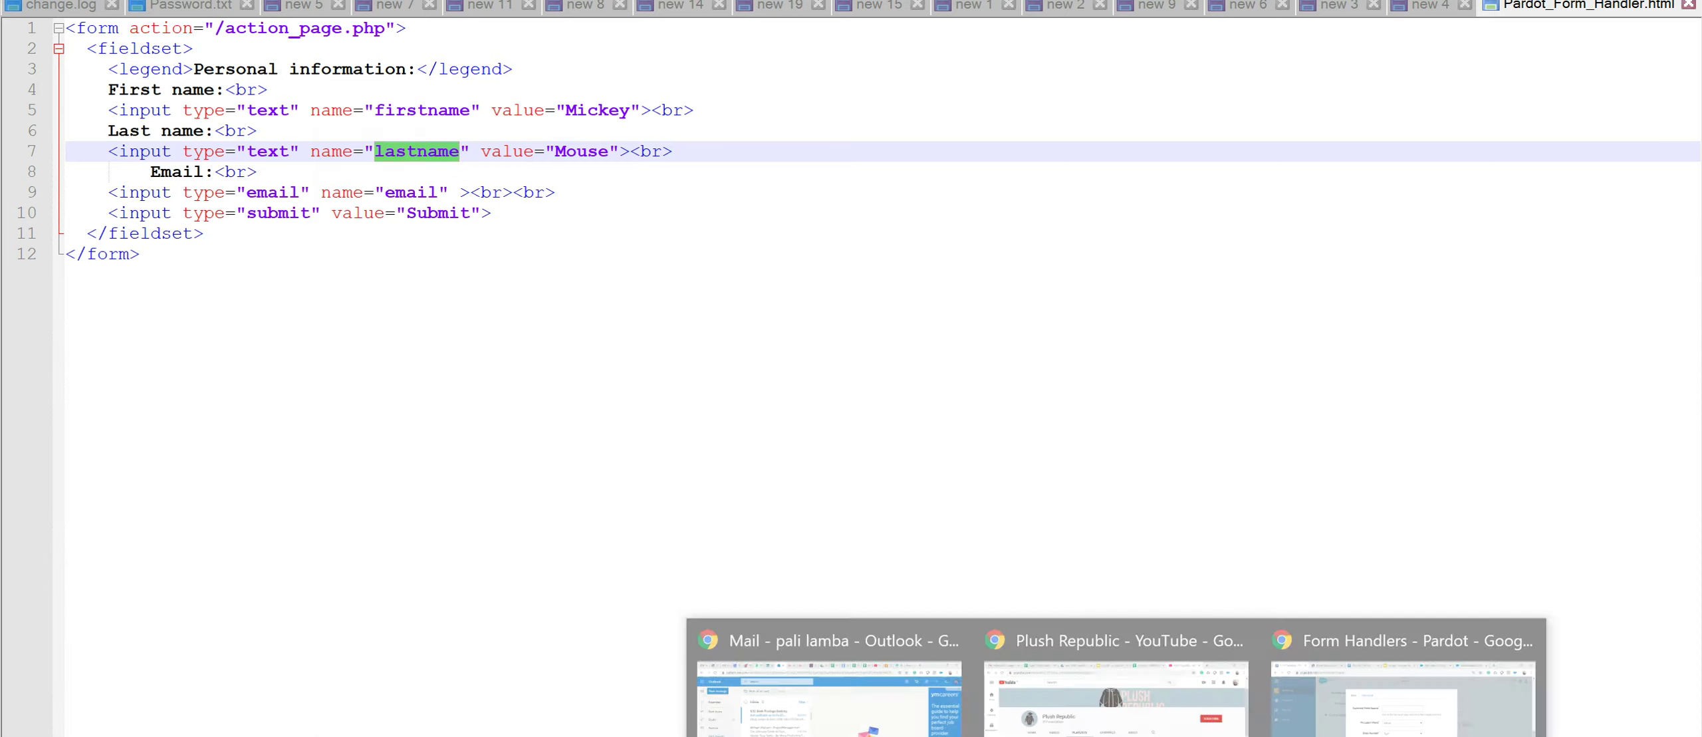
Map external field 'lastname' to the Last Name prospect field and save it
{"action": "left_click", "coordinate": [1384, 704]}
{"action": "left_click", "coordinate": [775, 214]}
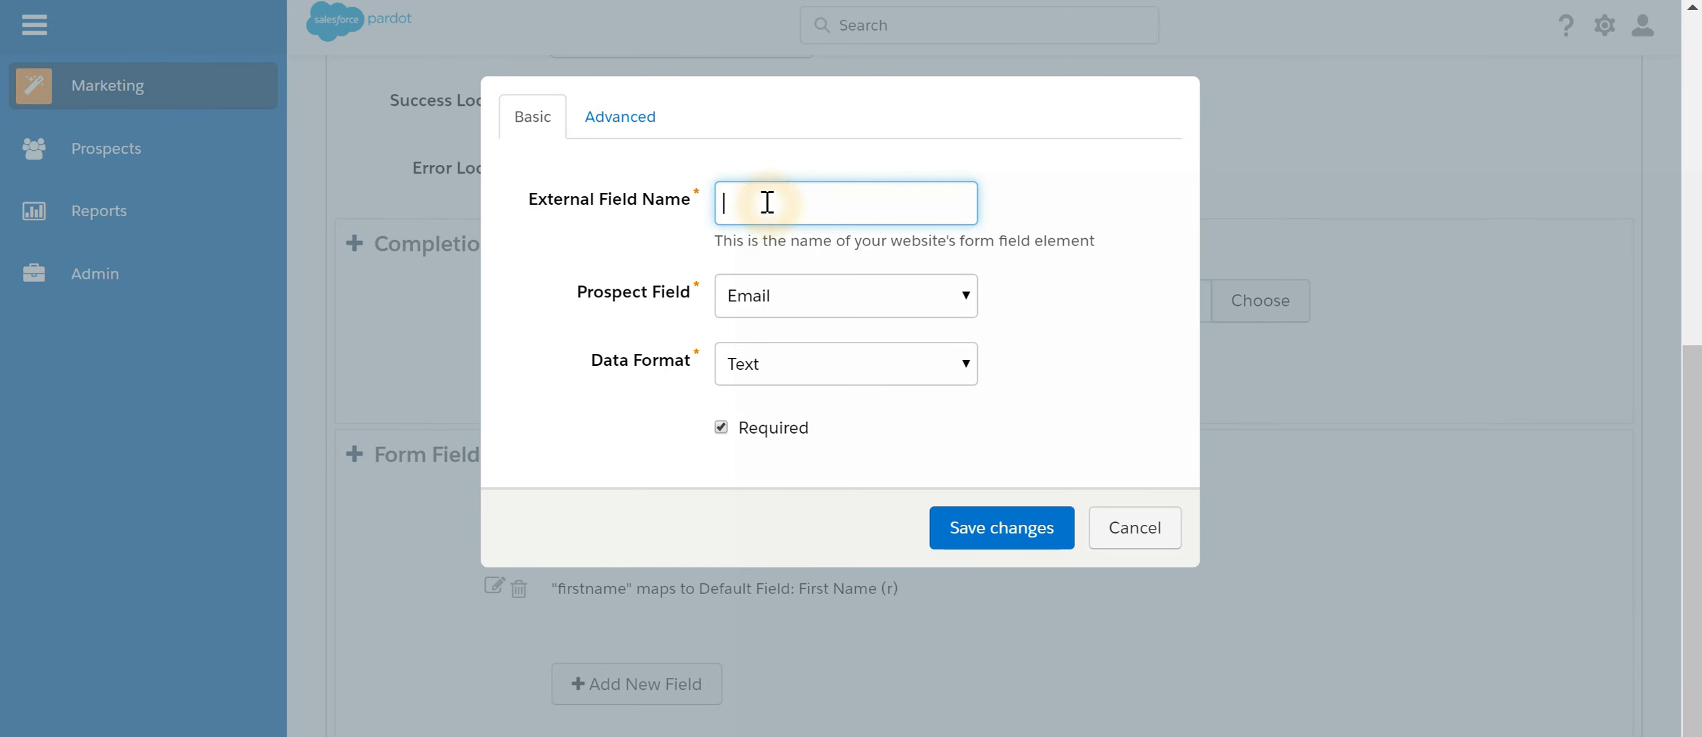
{"action": "key", "text": "ctrl+v"}
{"action": "left_click", "coordinate": [844, 307]}
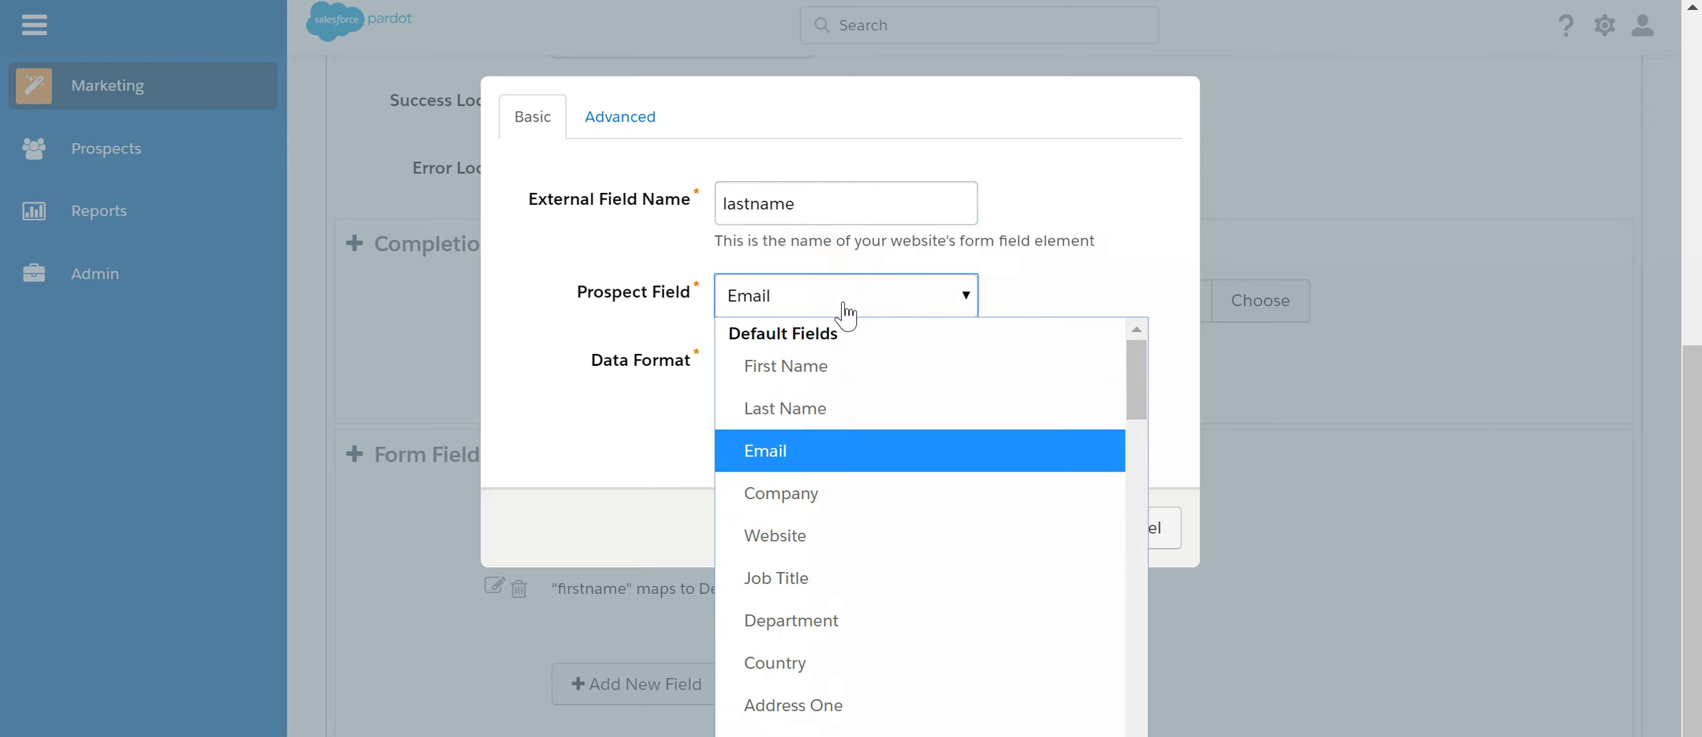
{"action": "left_click", "coordinate": [873, 407]}
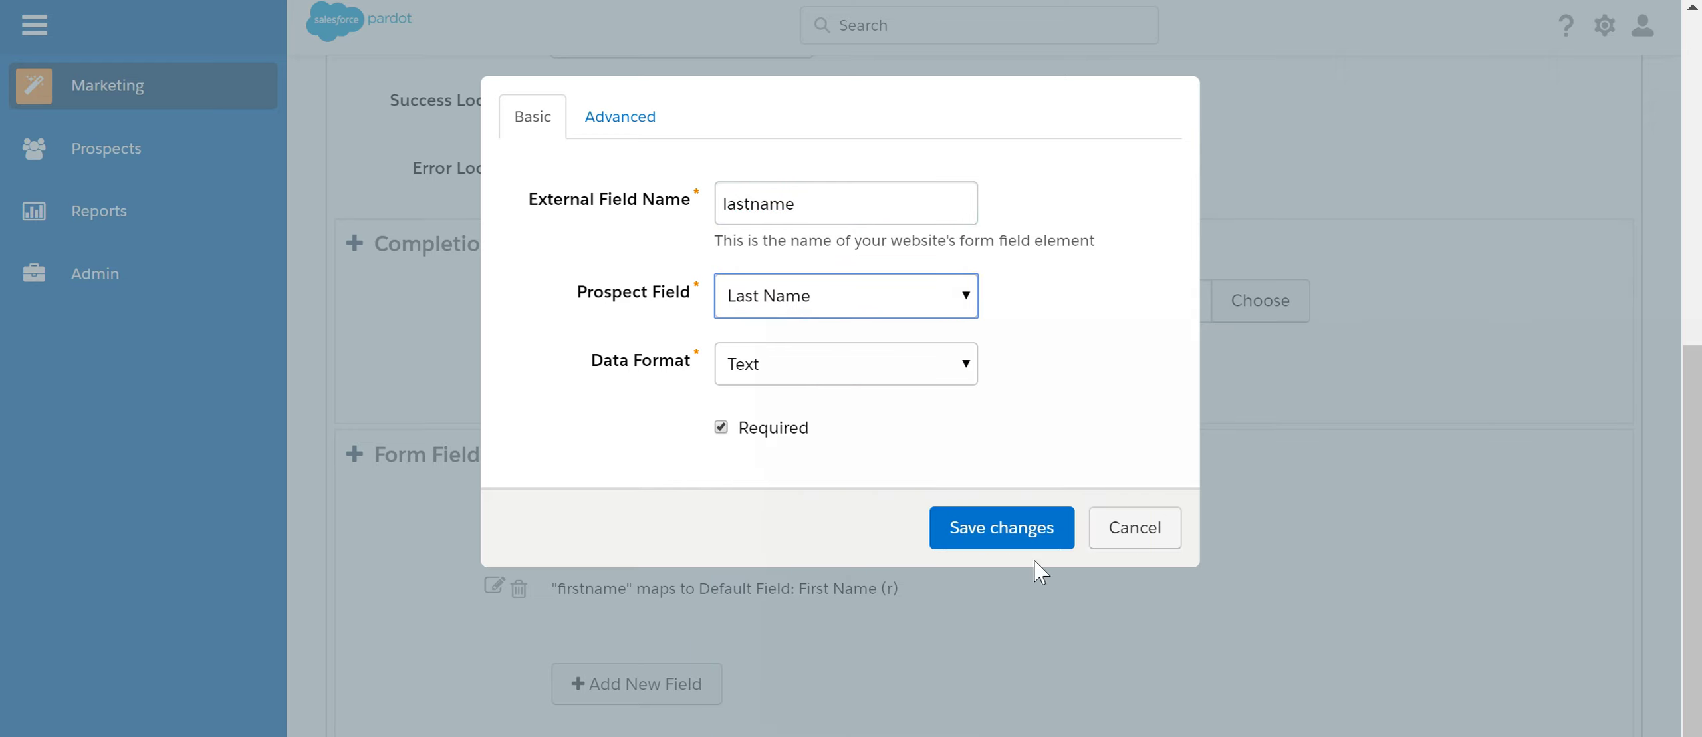
{"action": "left_click", "coordinate": [997, 527]}
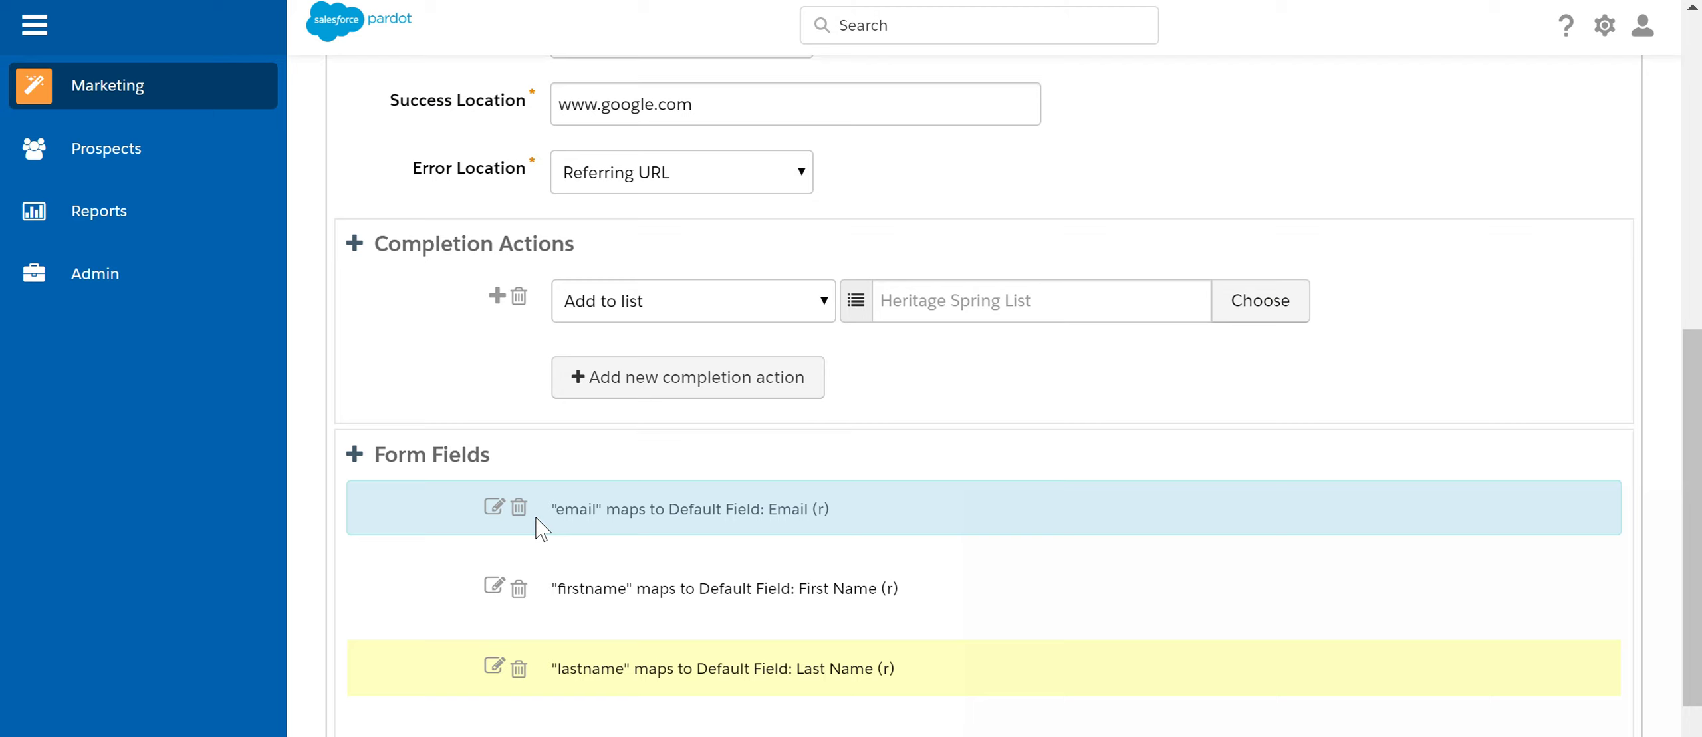
Open the form handler's email field mapping for editing
{"action": "left_click", "coordinate": [602, 523]}
{"action": "left_click", "coordinate": [639, 522]}
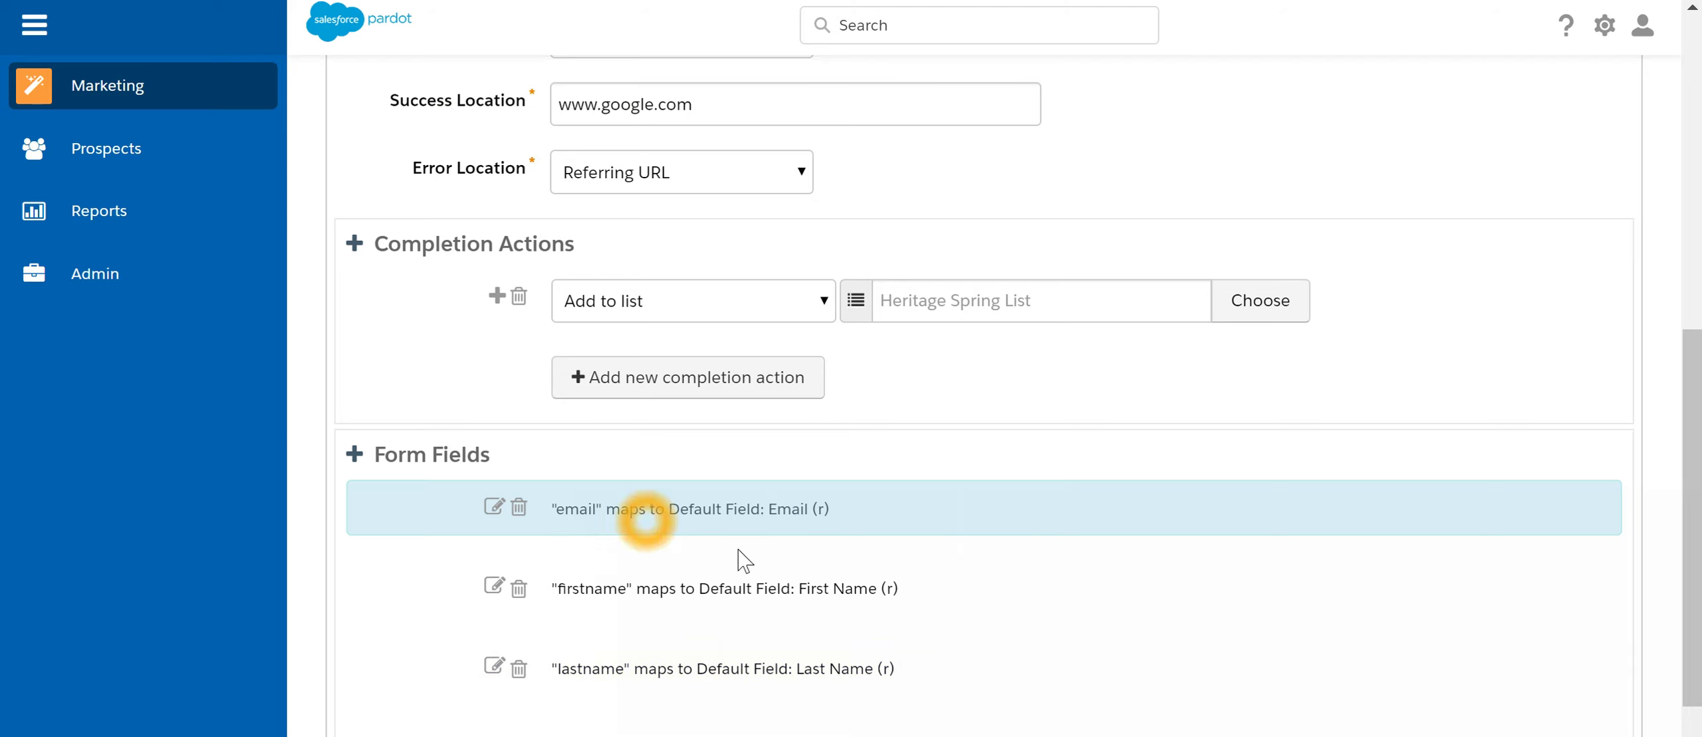
{"action": "left_click", "coordinate": [562, 509]}
{"action": "left_click", "coordinate": [492, 508]}
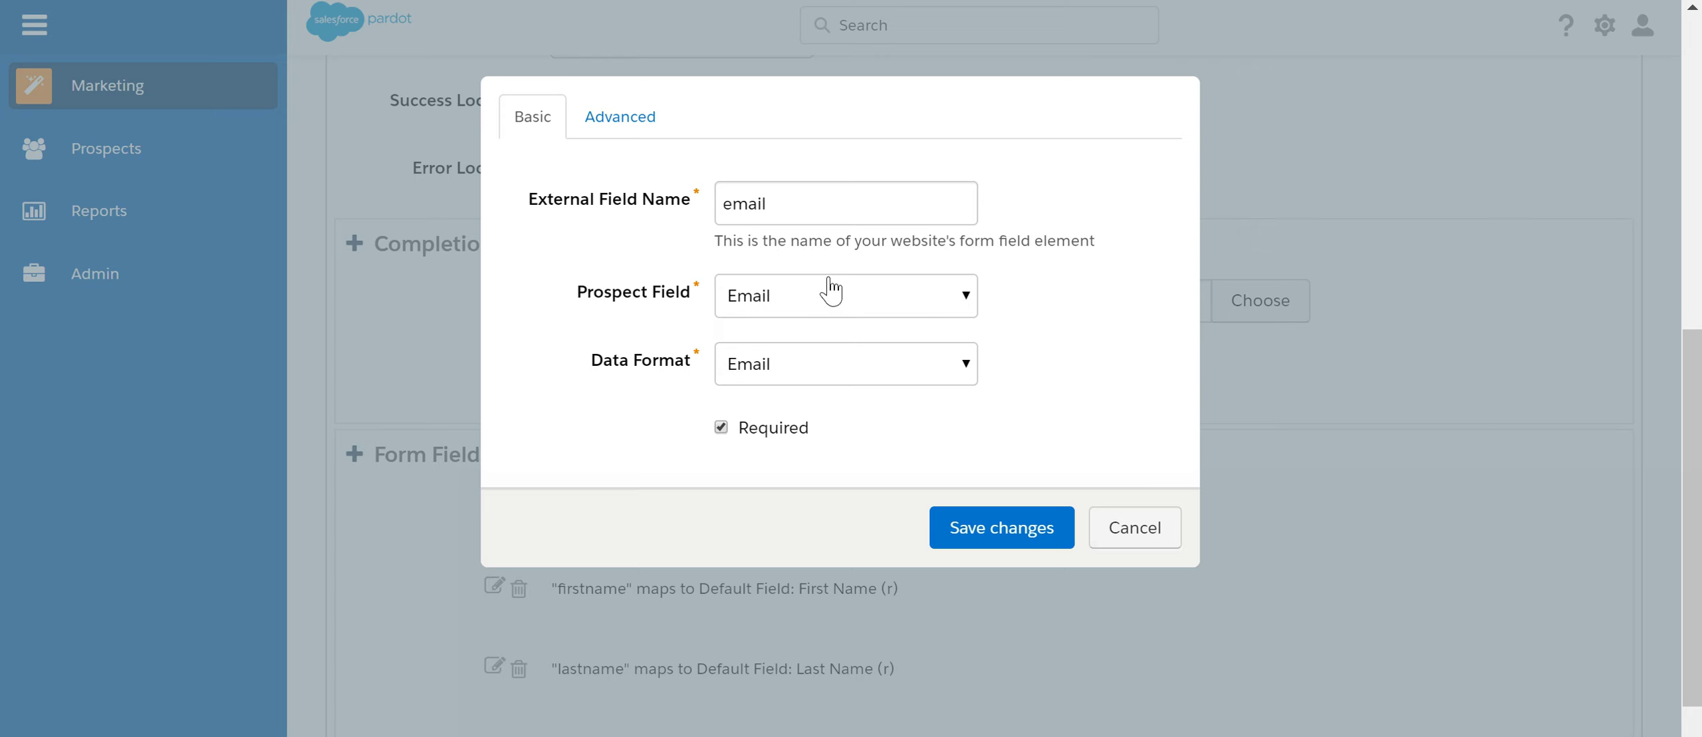
{"action": "left_click", "coordinate": [752, 213]}
{"action": "left_click", "coordinate": [752, 215]}
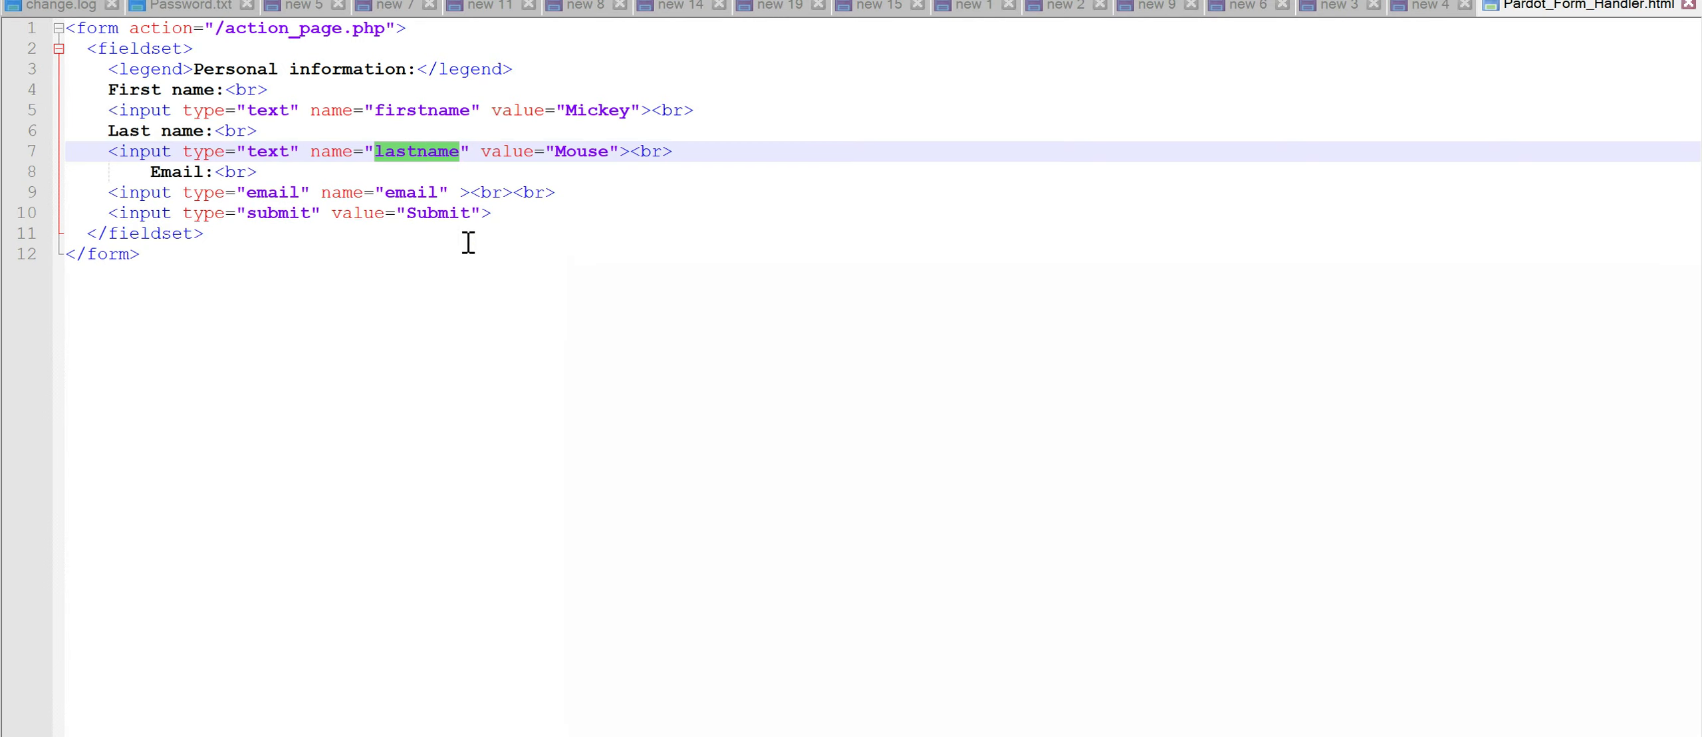
Compare the email mapping with the HTML input names in Notepad++ and cancel unchanged
{"action": "left_click", "coordinate": [412, 189]}
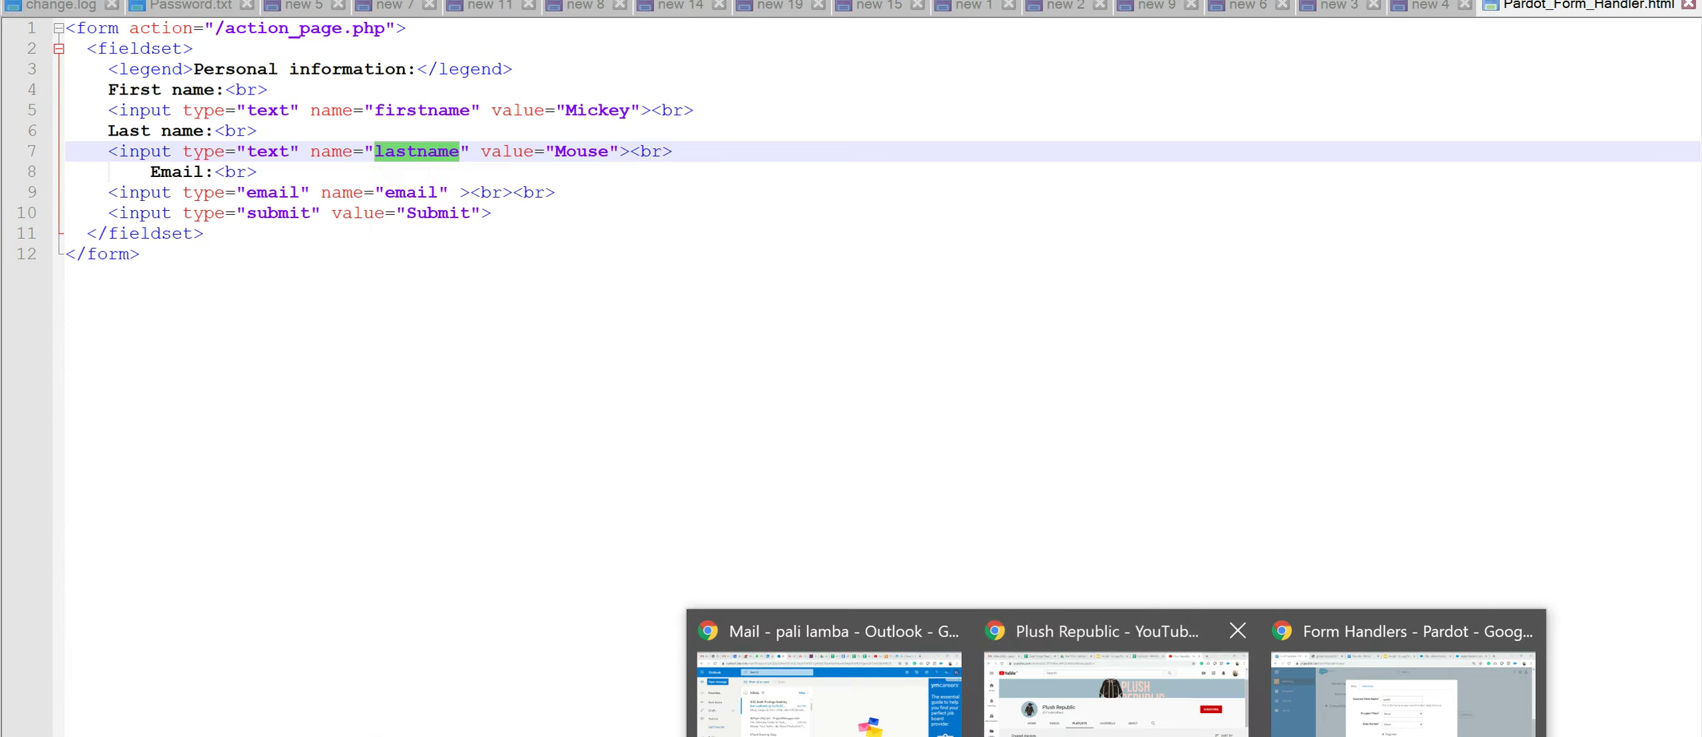
{"action": "left_click", "coordinate": [1403, 698]}
{"action": "left_click", "coordinate": [1119, 532]}
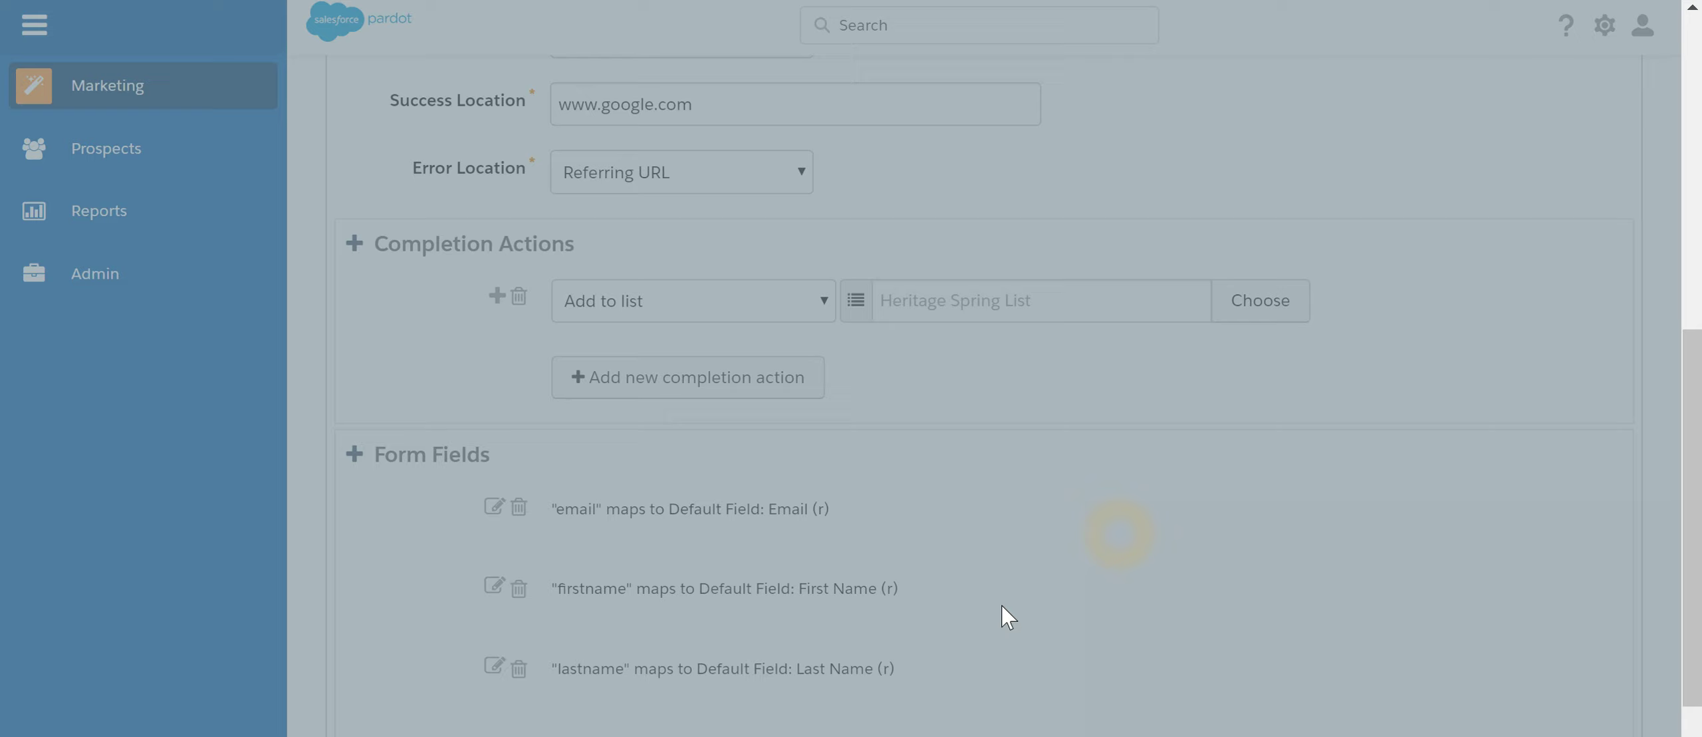
{"action": "left_click", "coordinate": [998, 609]}
{"action": "scroll", "coordinate": [997, 609], "scroll_direction": "down", "scroll_amount": 2}
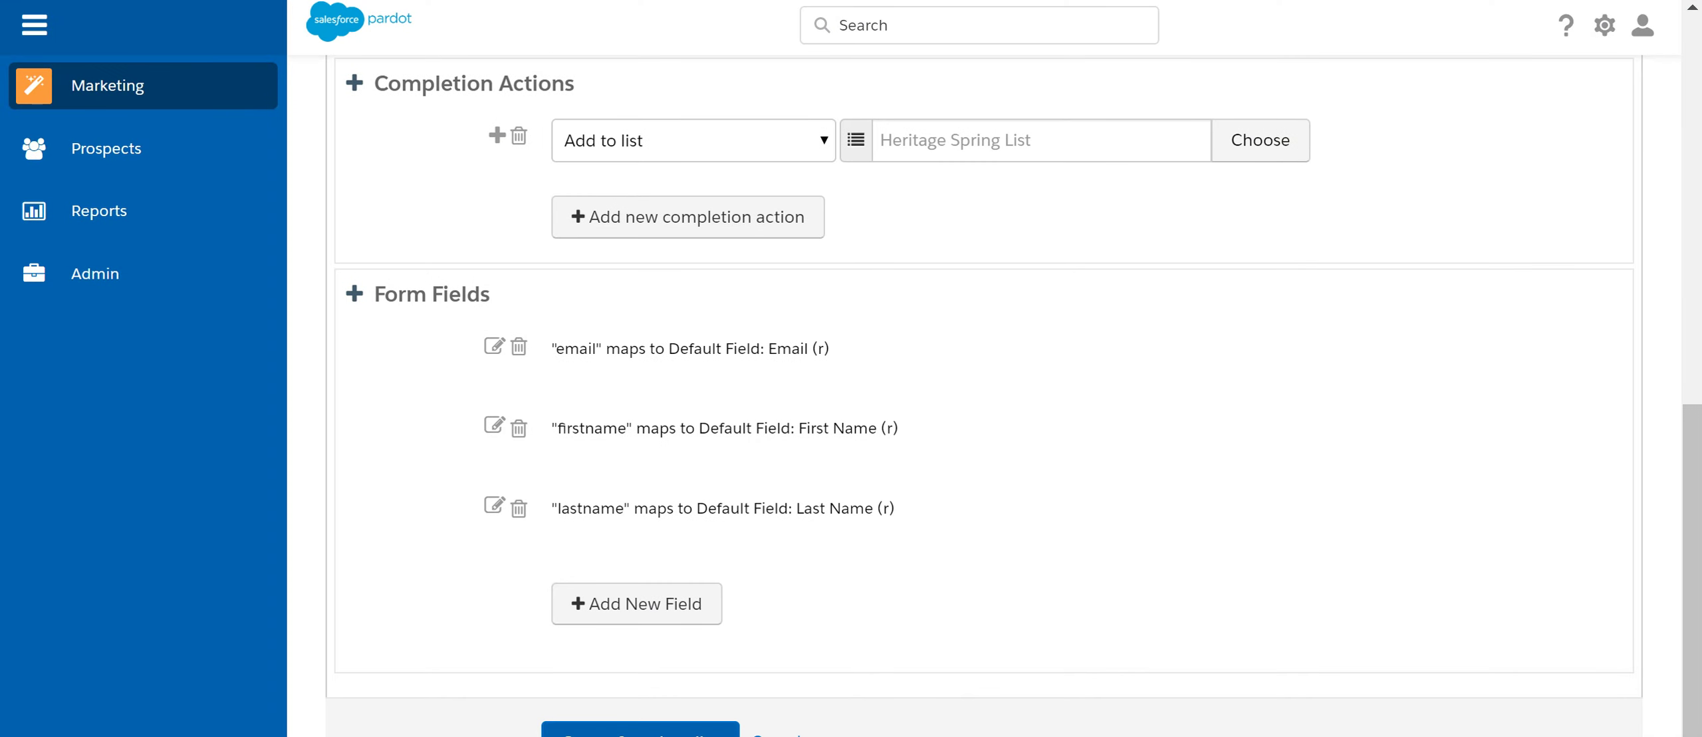
Save the eventformhandler form handler and open its summary page
{"action": "left_click", "coordinate": [592, 725]}
{"action": "left_click", "coordinate": [556, 498]}
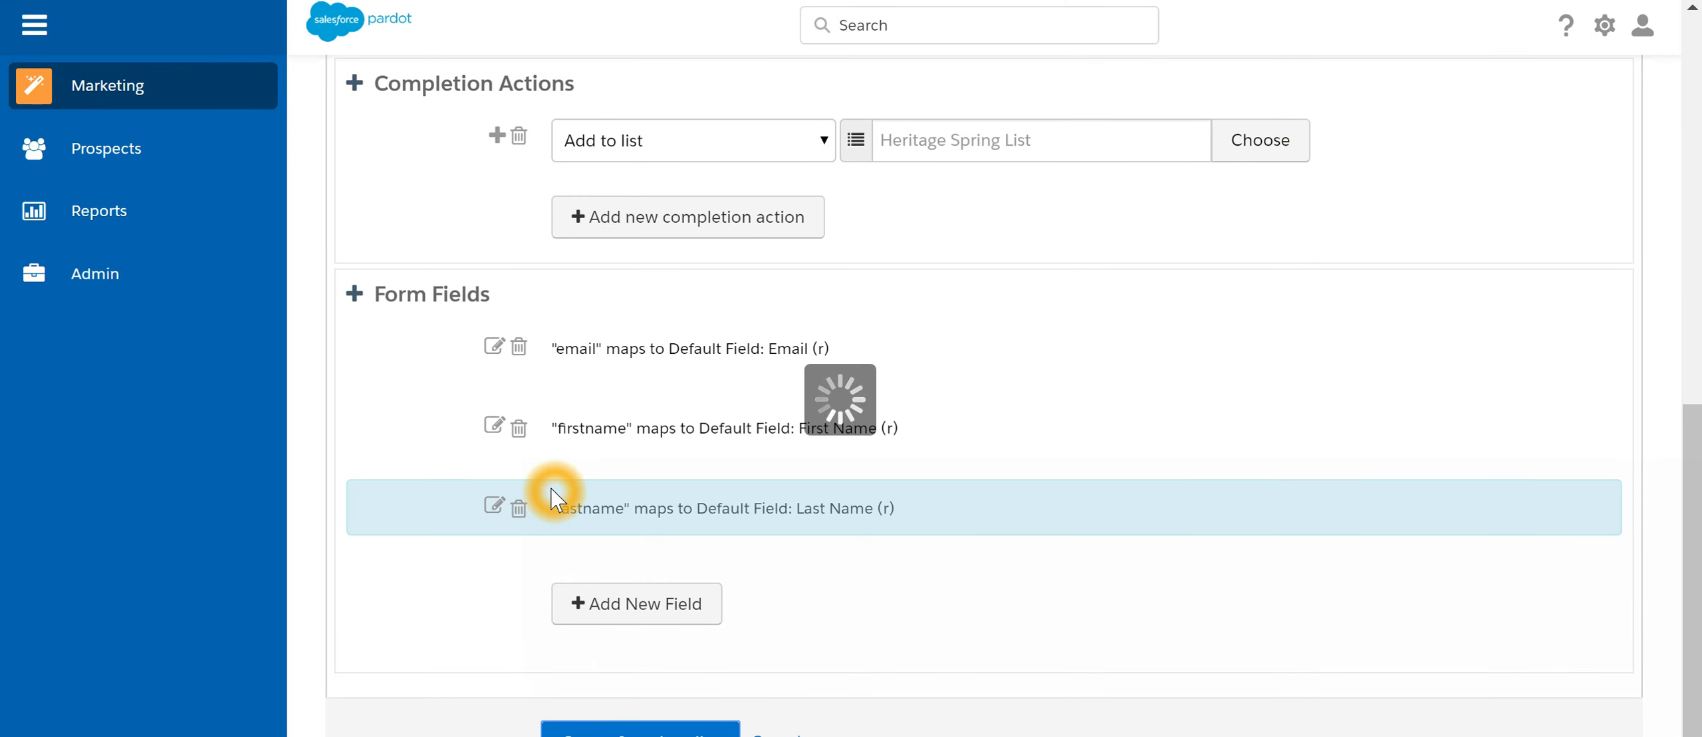
{"action": "left_click", "coordinate": [888, 562]}
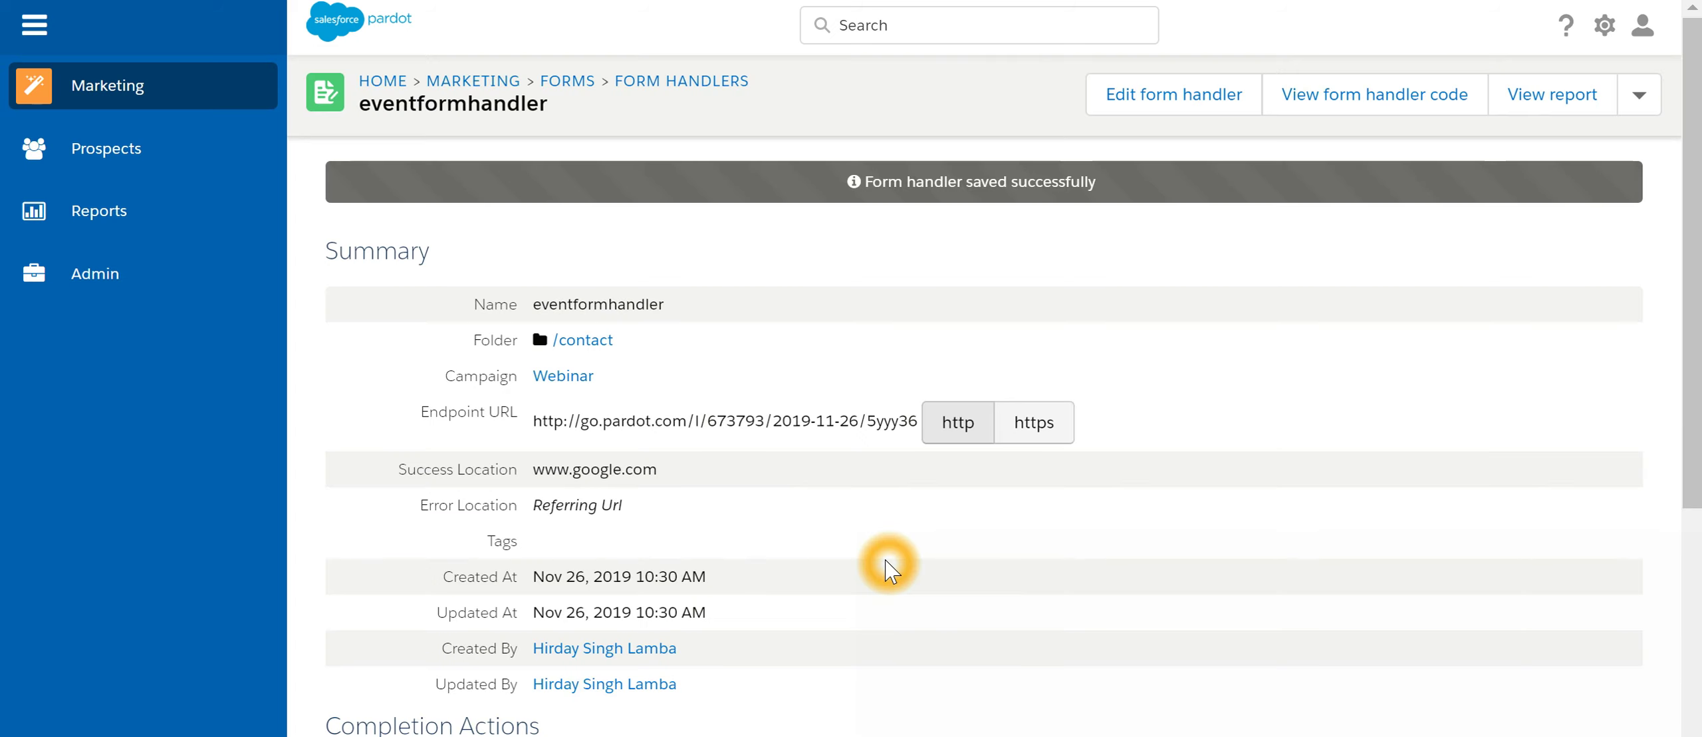
{"action": "left_click", "coordinate": [656, 625]}
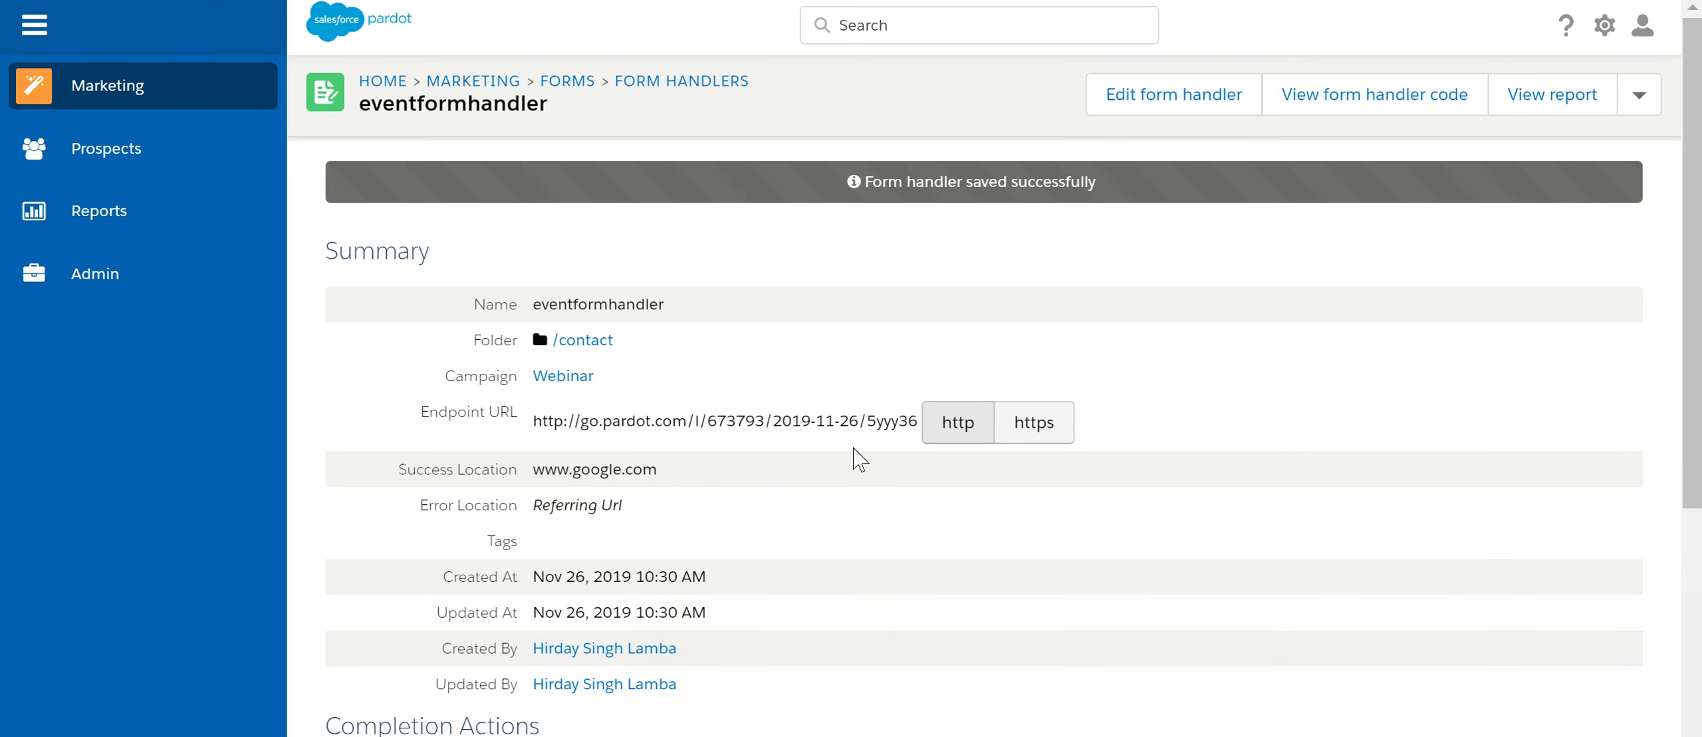
{"action": "left_click", "coordinate": [531, 432]}
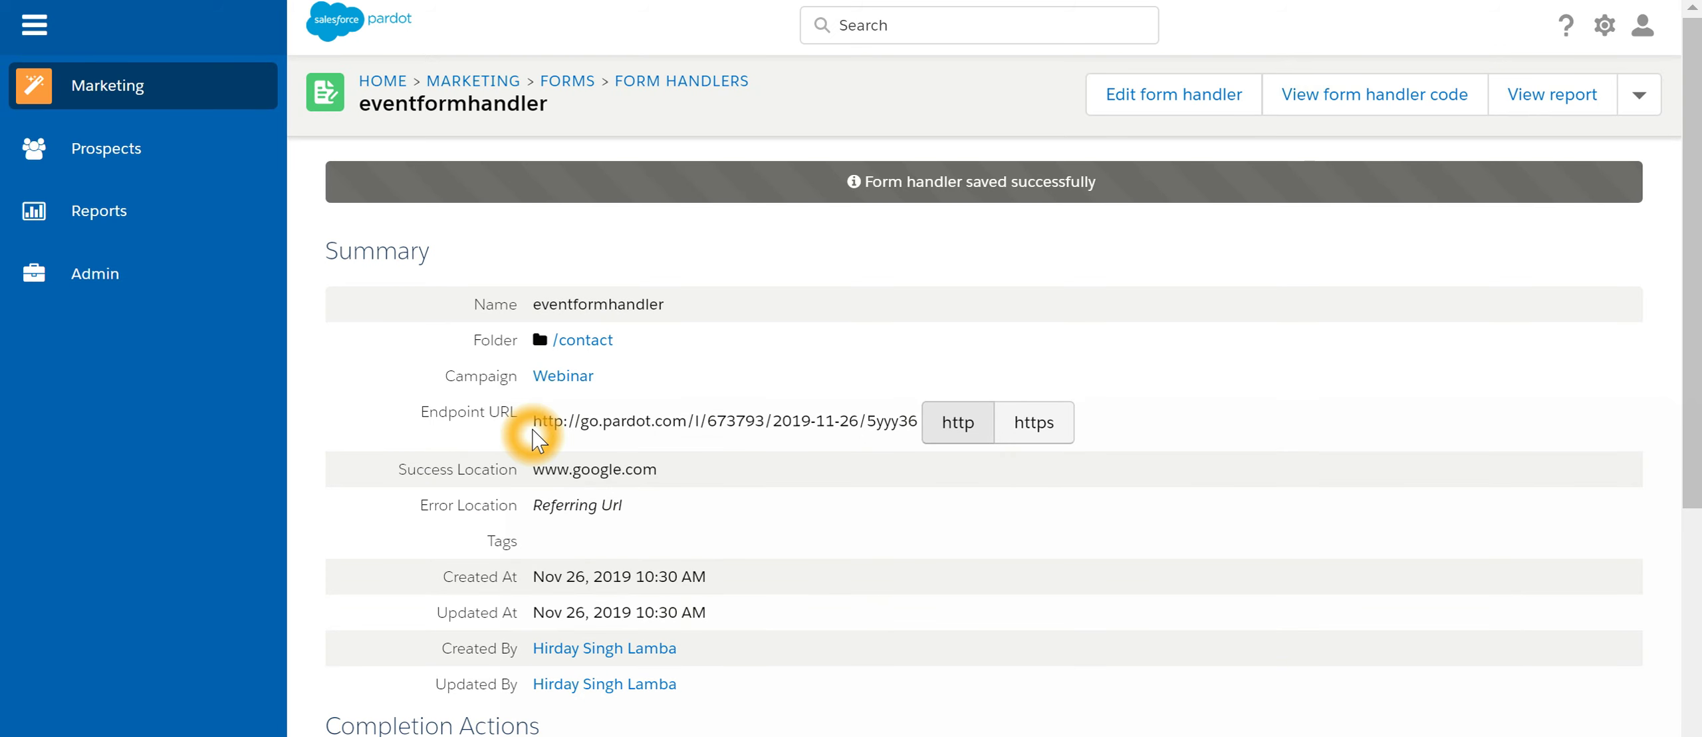
Select the summary page's Endpoint URL text for copying
{"action": "scroll", "coordinate": [691, 459], "scroll_direction": "down", "scroll_amount": 5}
{"action": "scroll", "coordinate": [691, 458], "scroll_direction": "up", "scroll_amount": 3}
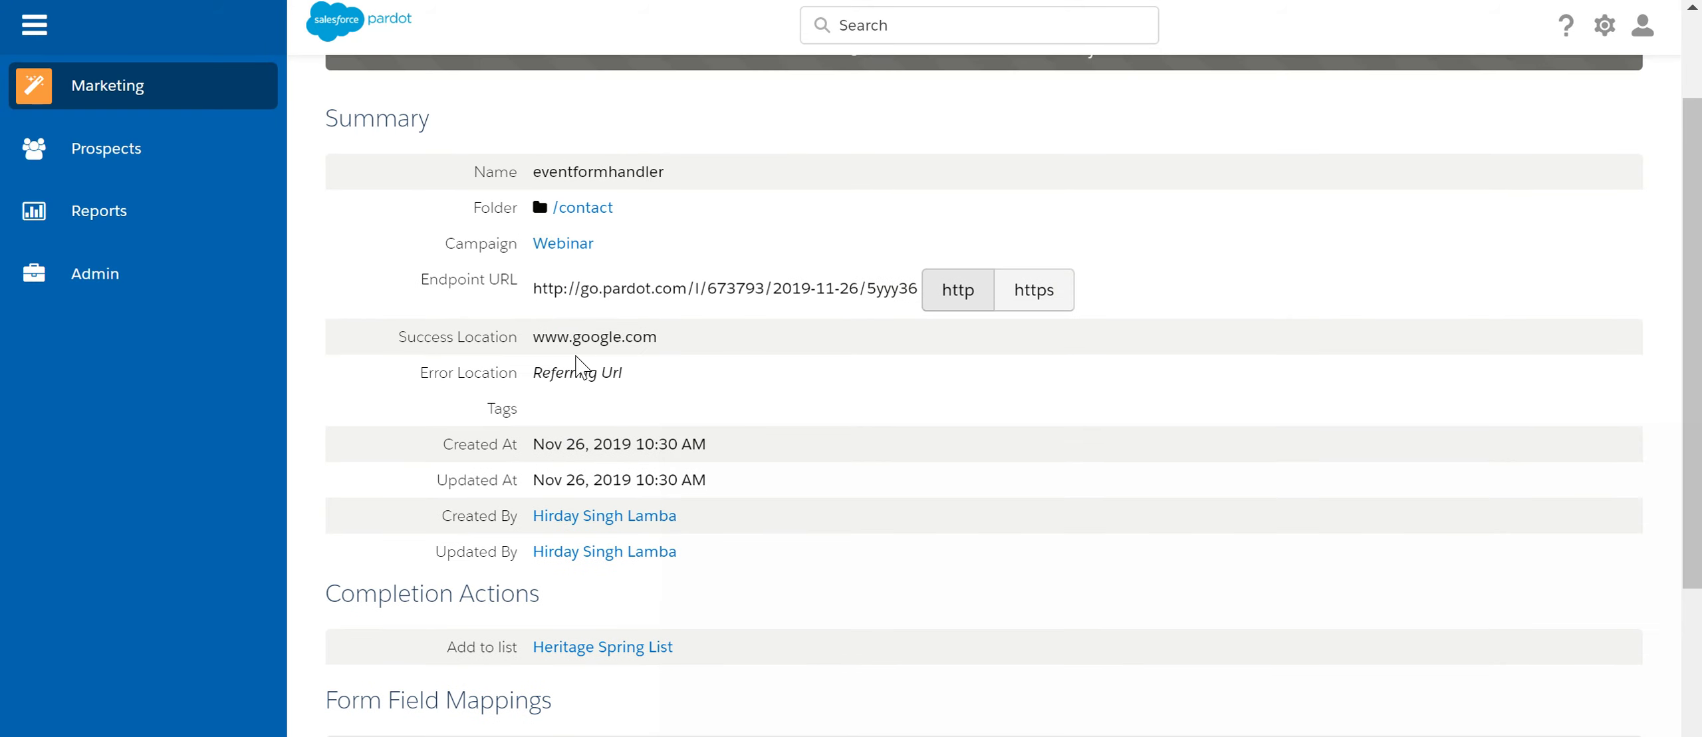
{"action": "left_click_drag", "start_coordinate": [533, 293], "coordinate": [916, 312]}
{"action": "key", "text": "ctrl+c"}
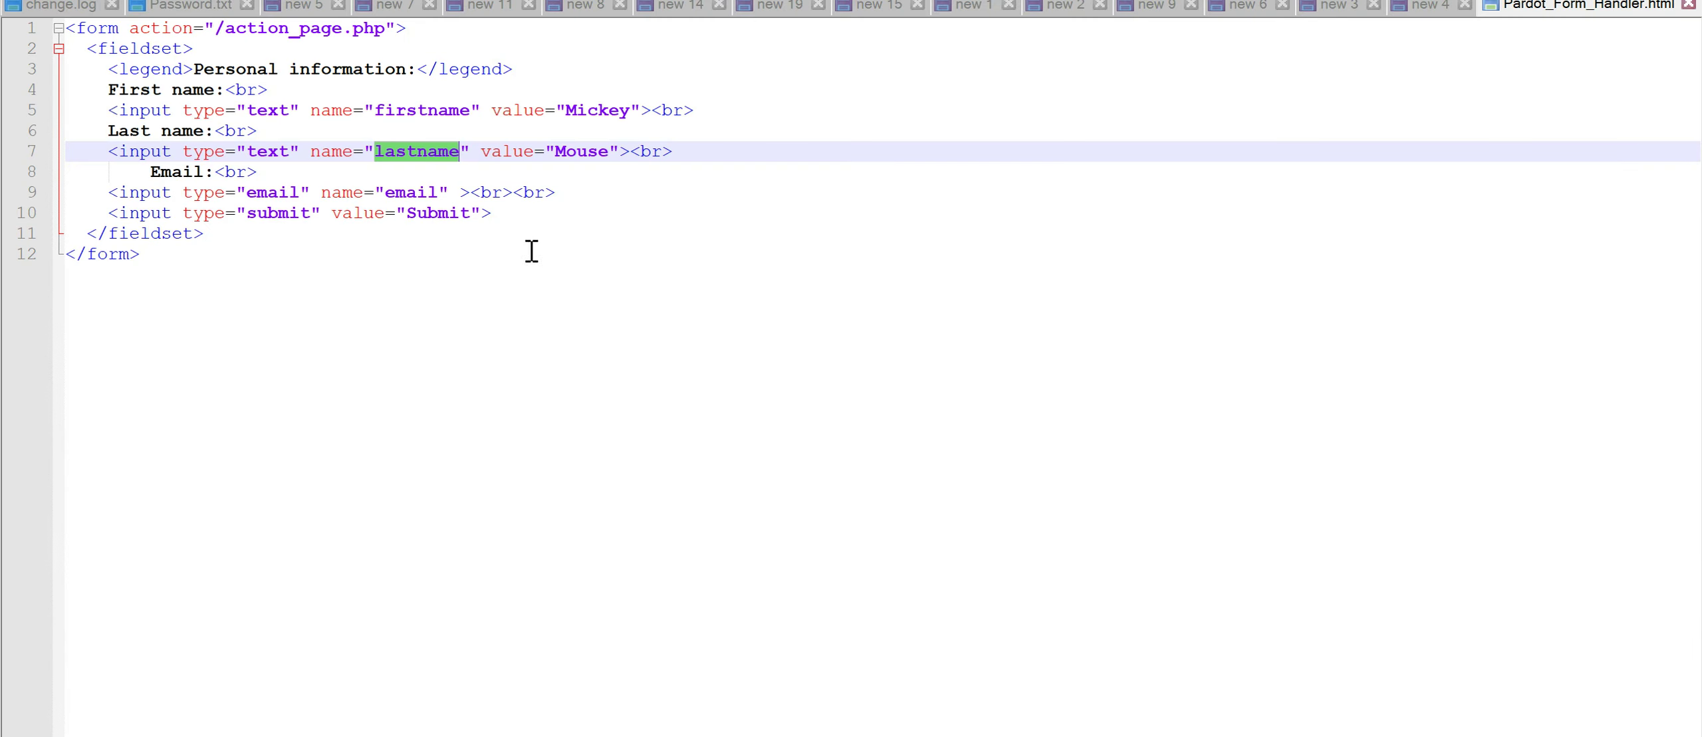
Replace the form's '/action_page.php' action with the pasted Pardot endpoint URL
{"action": "left_click", "coordinate": [522, 246]}
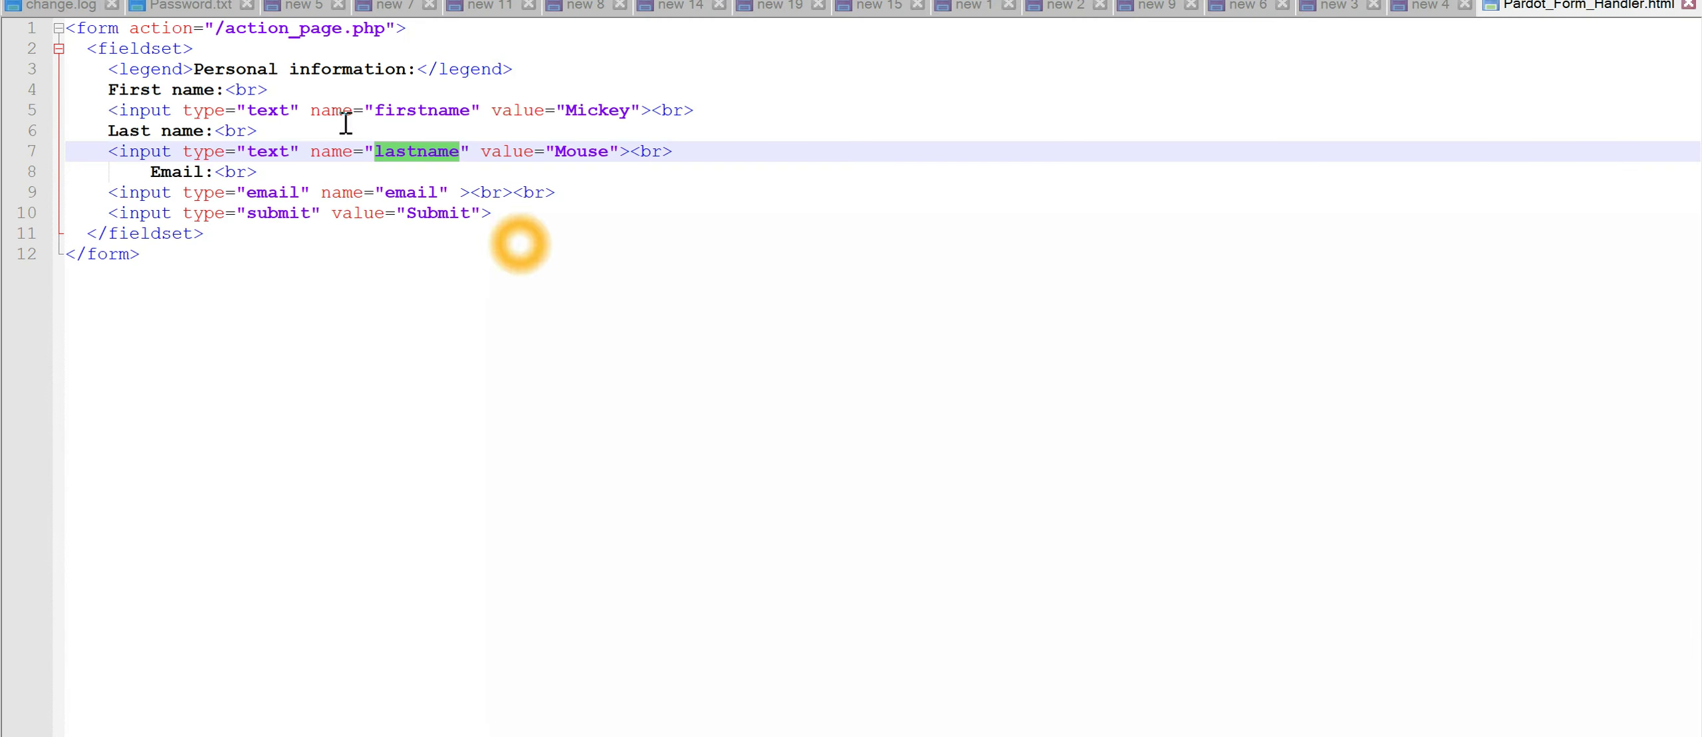
{"action": "left_click", "coordinate": [217, 30]}
{"action": "left_click_drag", "start_coordinate": [216, 30], "coordinate": [385, 30]}
{"action": "left_click", "coordinate": [593, 363]}
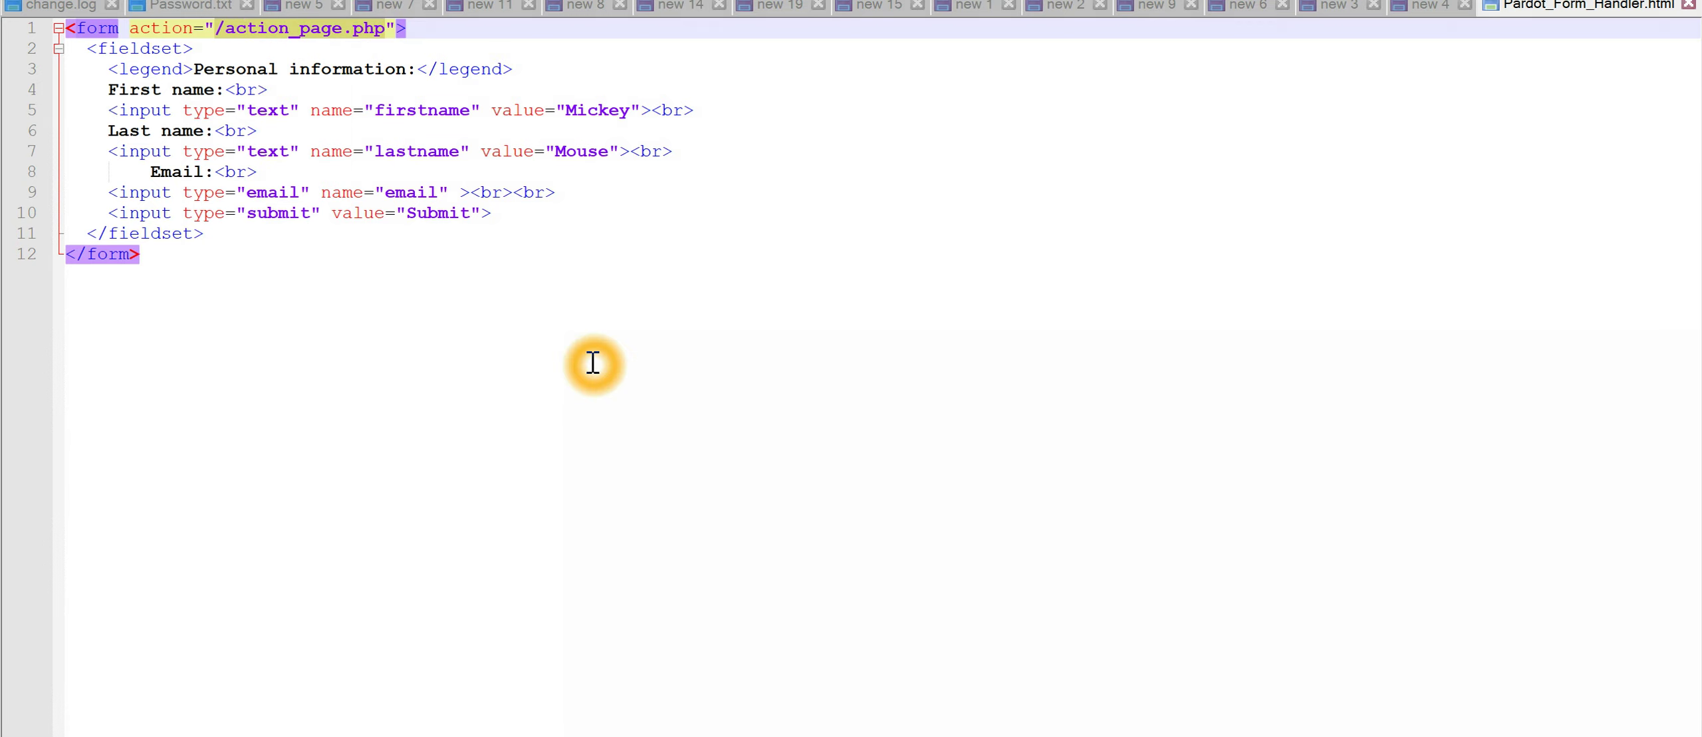
{"action": "key", "text": "ctrl+v"}
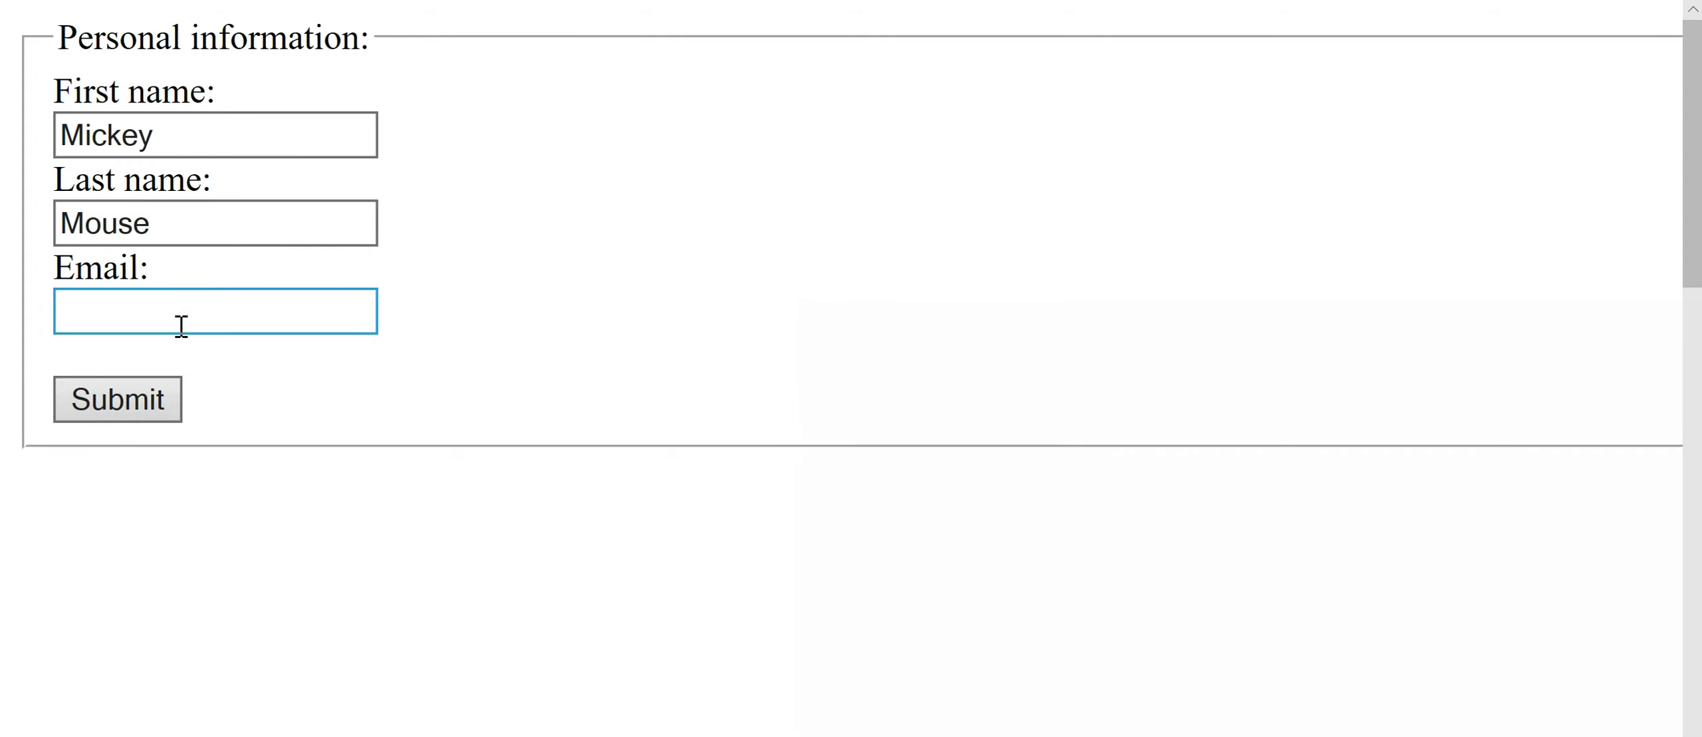
Fill the Email field from the autofill suggestion and submit the test form
{"action": "left_click", "coordinate": [143, 296]}
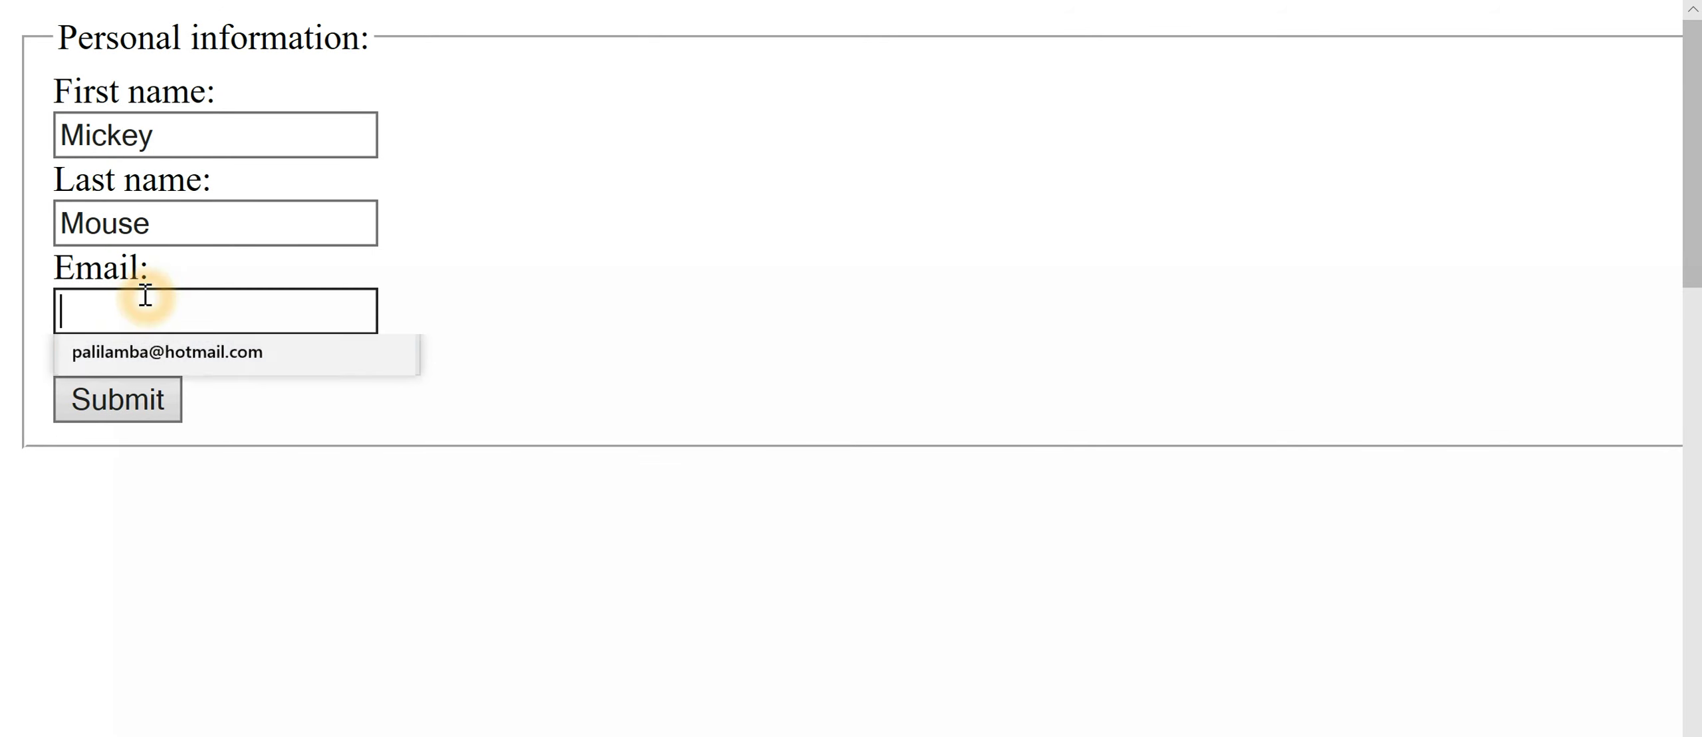
{"action": "left_click", "coordinate": [293, 368]}
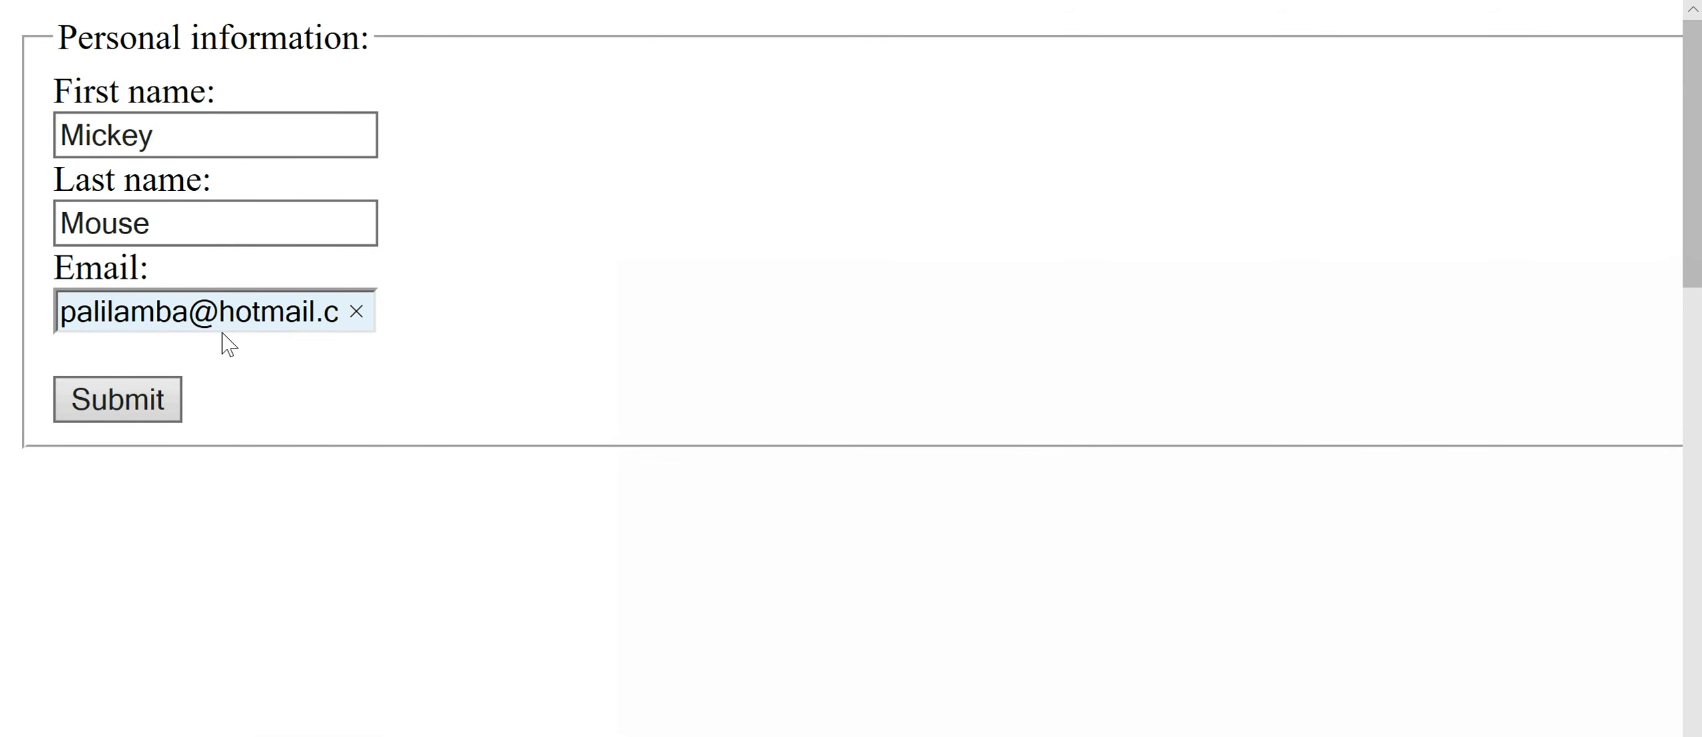
{"action": "left_click_drag", "start_coordinate": [130, 311], "coordinate": [77, 311]}
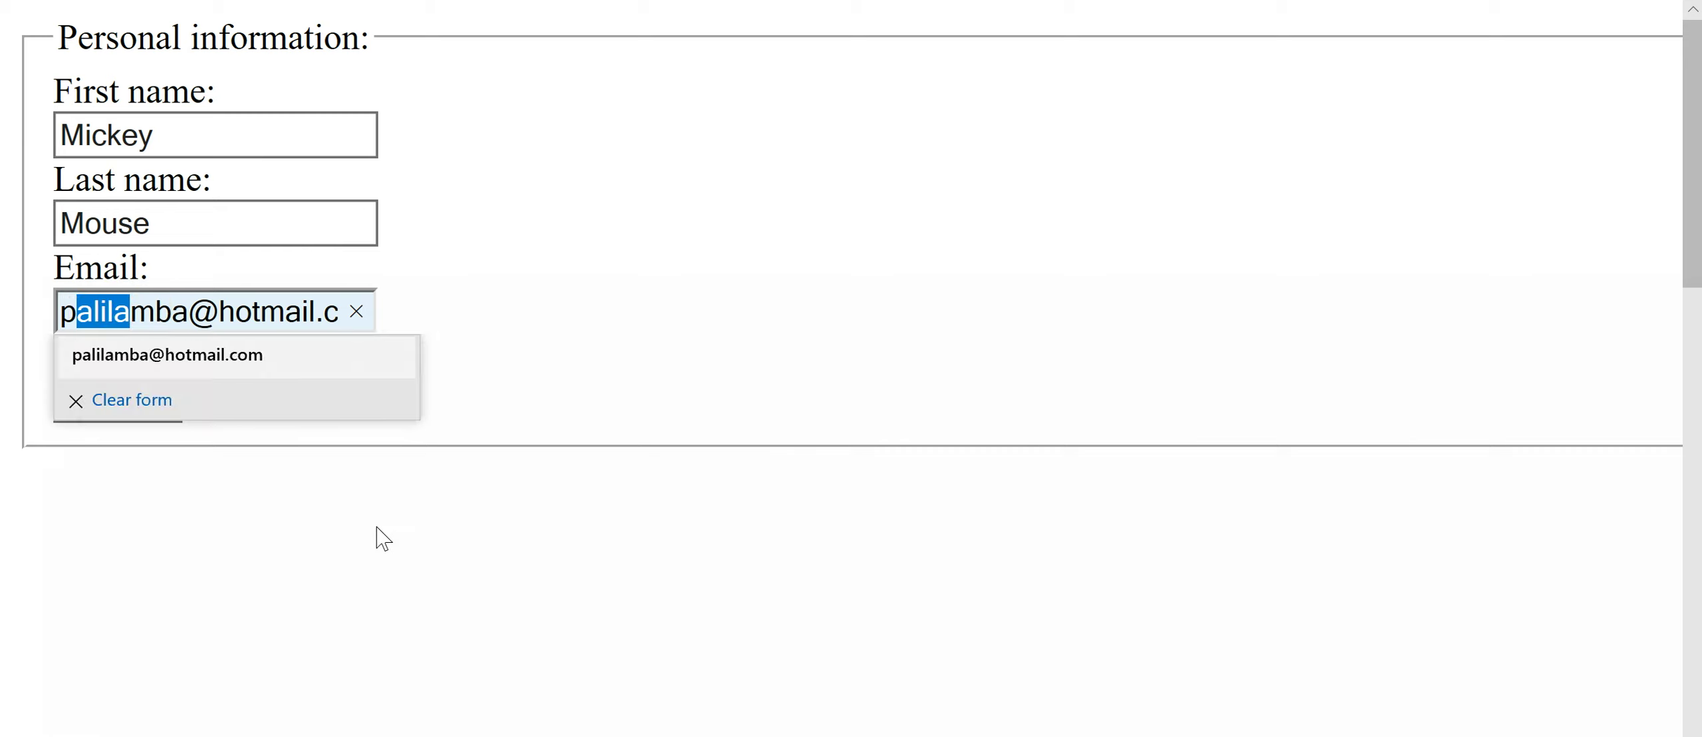
{"action": "left_click", "coordinate": [377, 528]}
{"action": "left_click", "coordinate": [115, 405]}
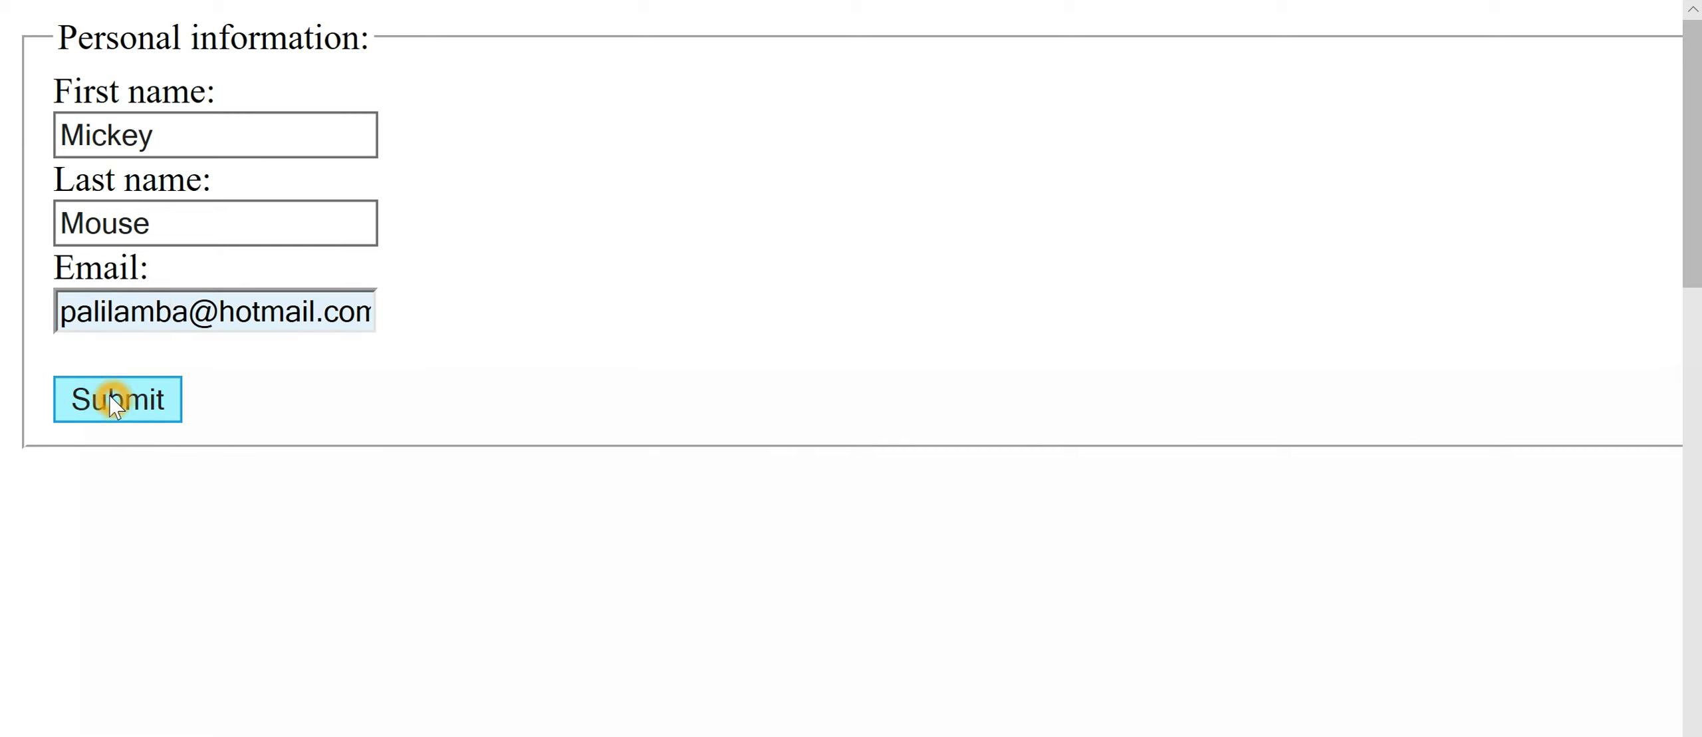
{"action": "left_click", "coordinate": [726, 413]}
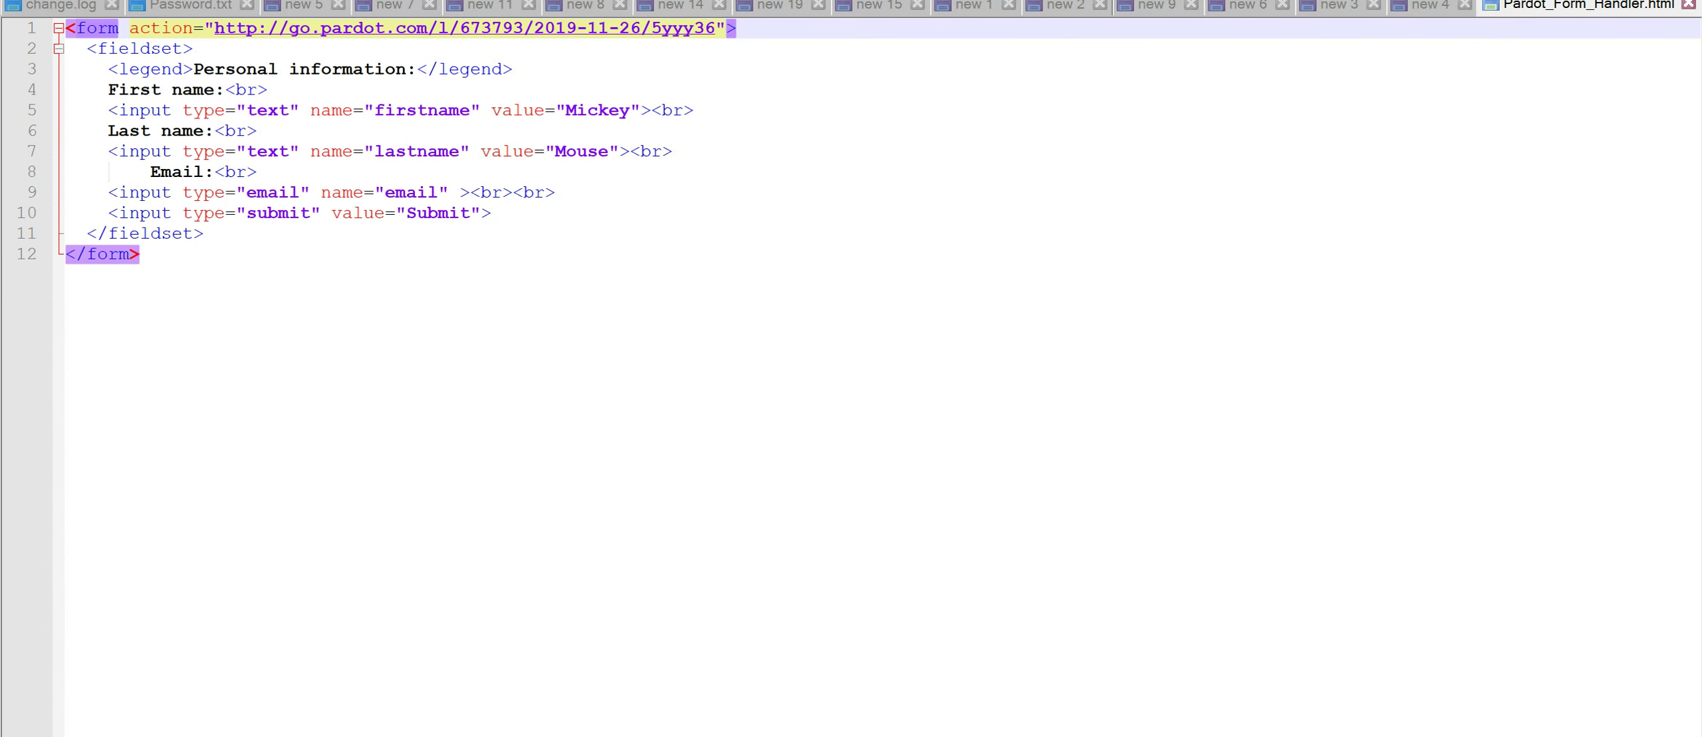
Return to the eventformhandler summary page and scroll down to its Prospects table
{"action": "left_click", "coordinate": [1485, 696]}
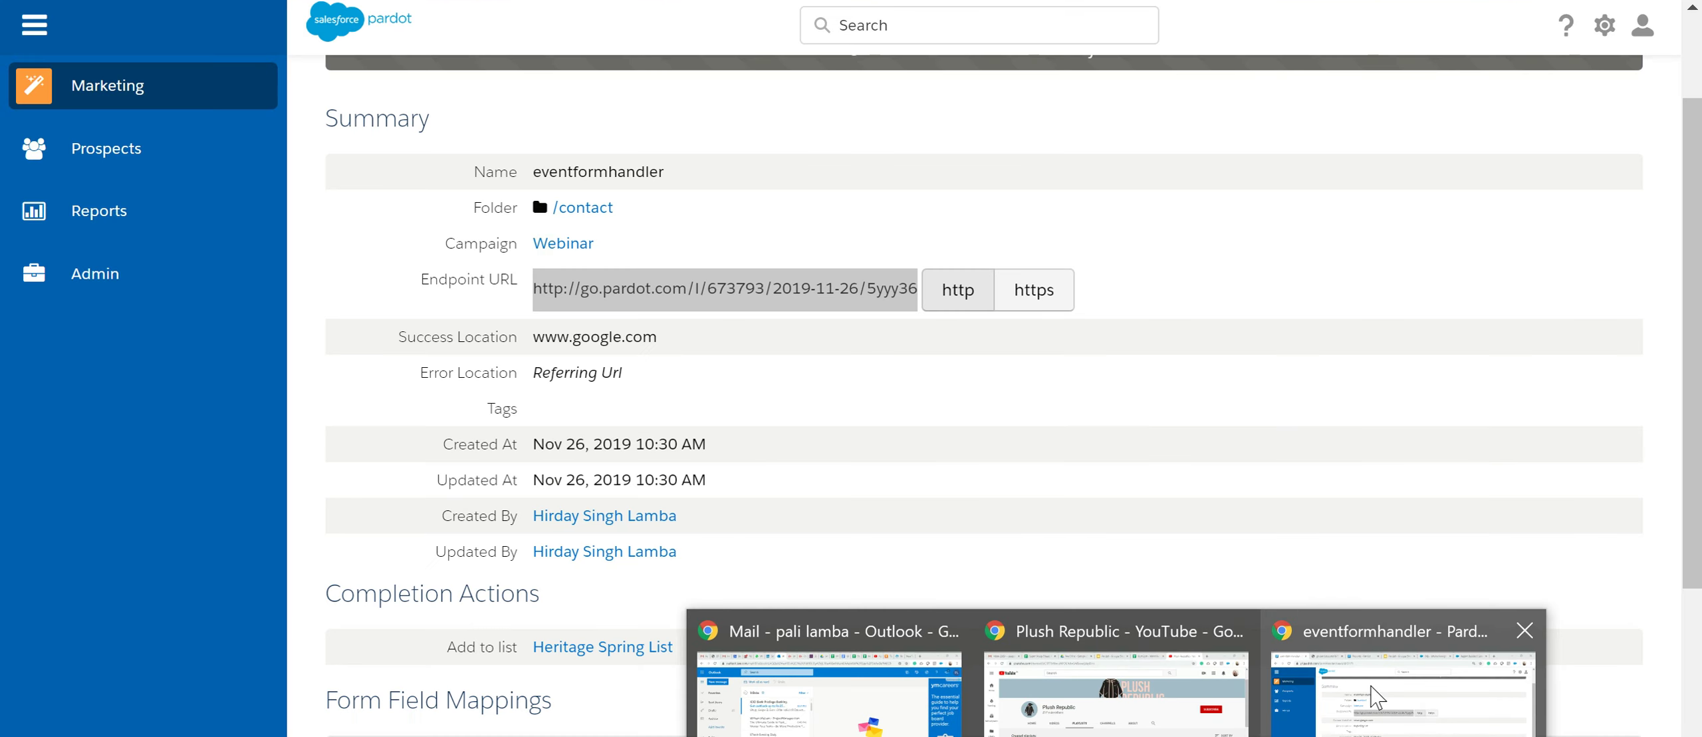
{"action": "scroll", "coordinate": [829, 483], "scroll_direction": "up", "scroll_amount": 1}
{"action": "scroll", "coordinate": [836, 486], "scroll_direction": "down", "scroll_amount": 6}
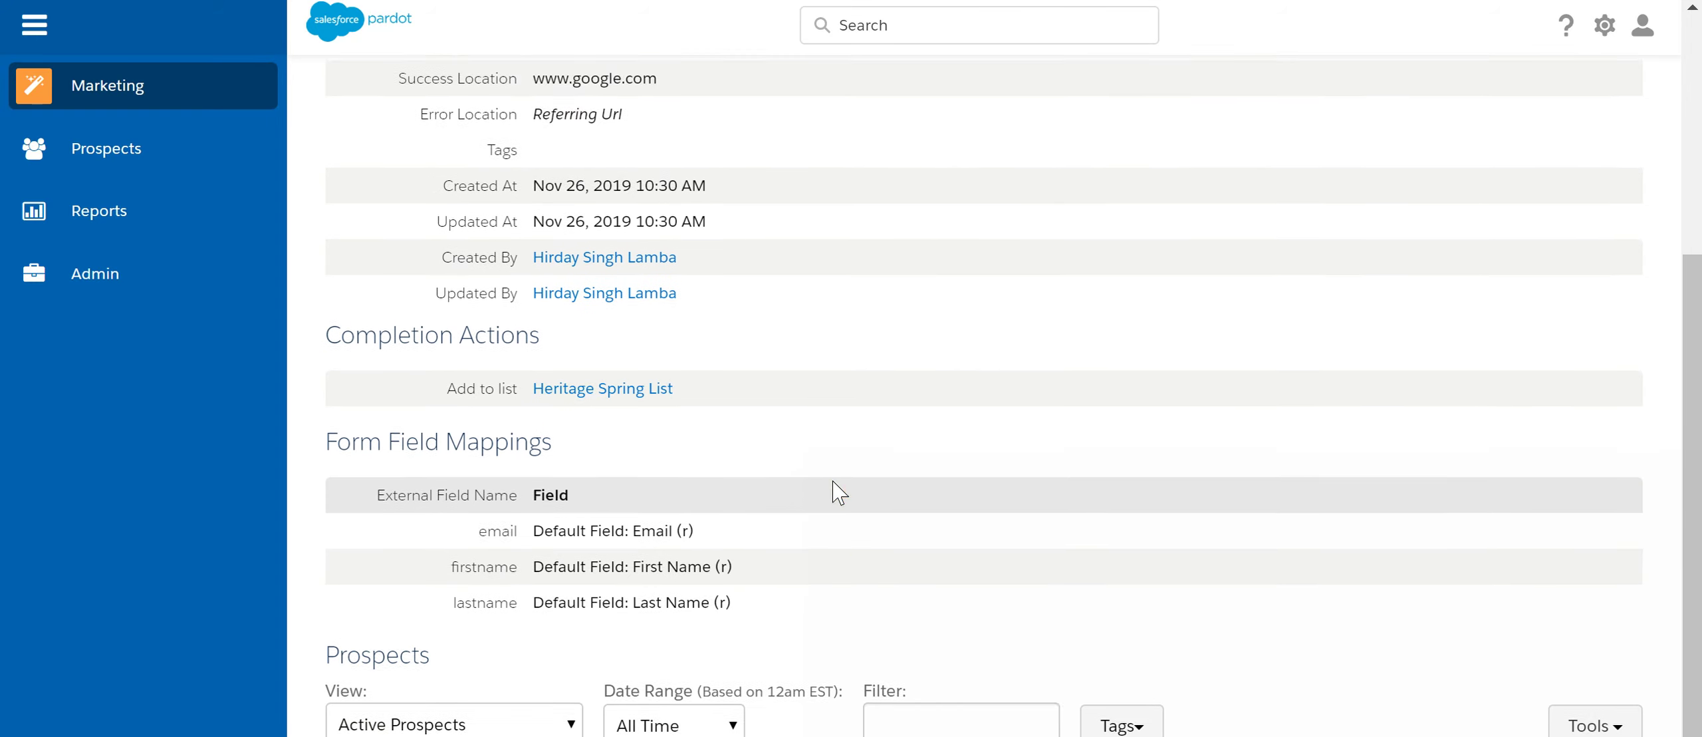
{"action": "scroll", "coordinate": [837, 492], "scroll_direction": "up", "scroll_amount": 2}
{"action": "scroll", "coordinate": [836, 492], "scroll_direction": "up", "scroll_amount": 3}
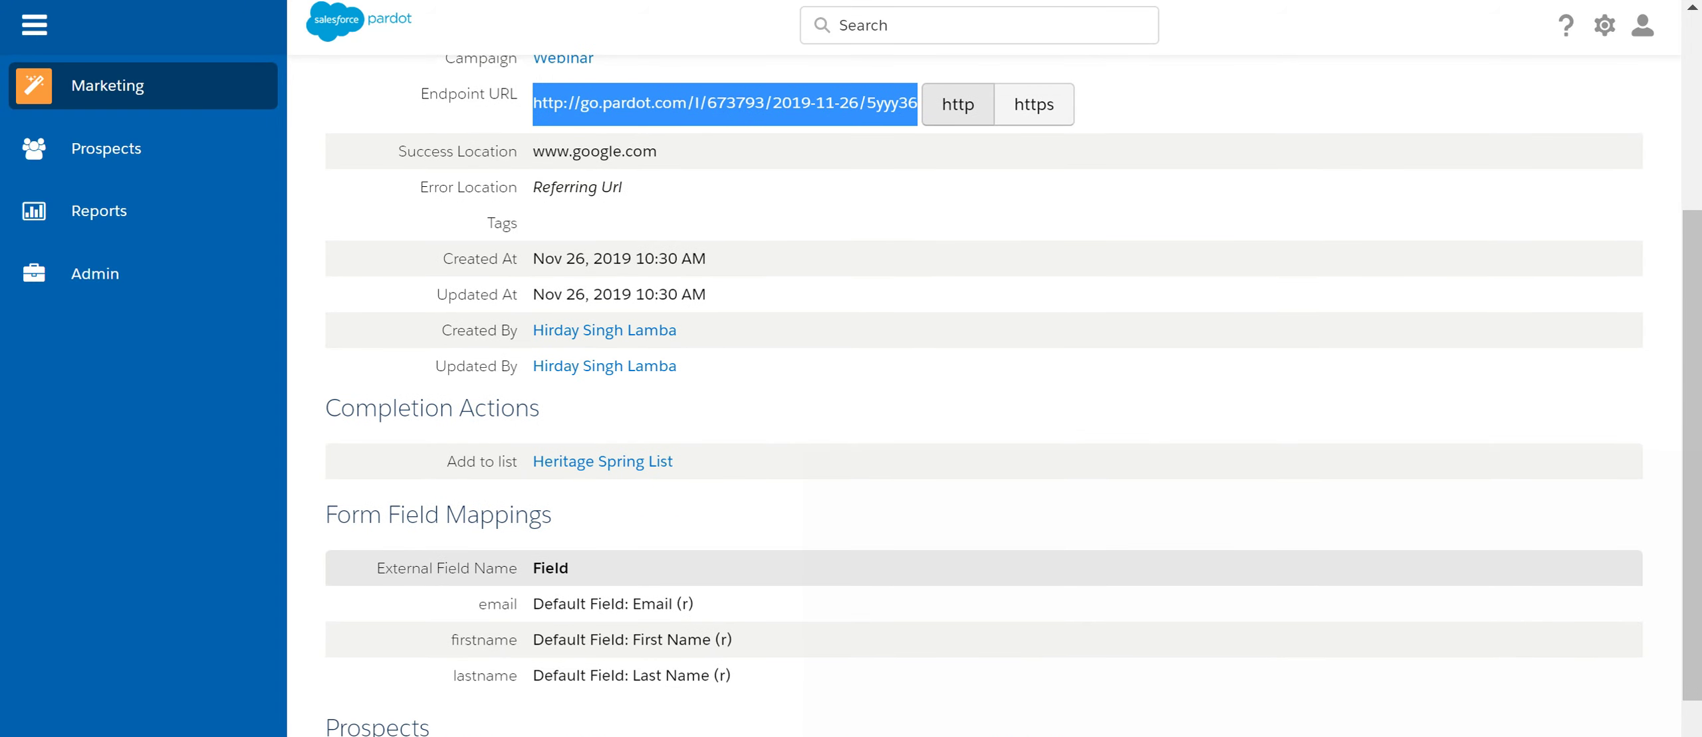
{"action": "left_click", "coordinate": [1019, 541]}
{"action": "left_click", "coordinate": [1061, 547]}
{"action": "scroll", "coordinate": [1061, 547], "scroll_direction": "up", "scroll_amount": 5}
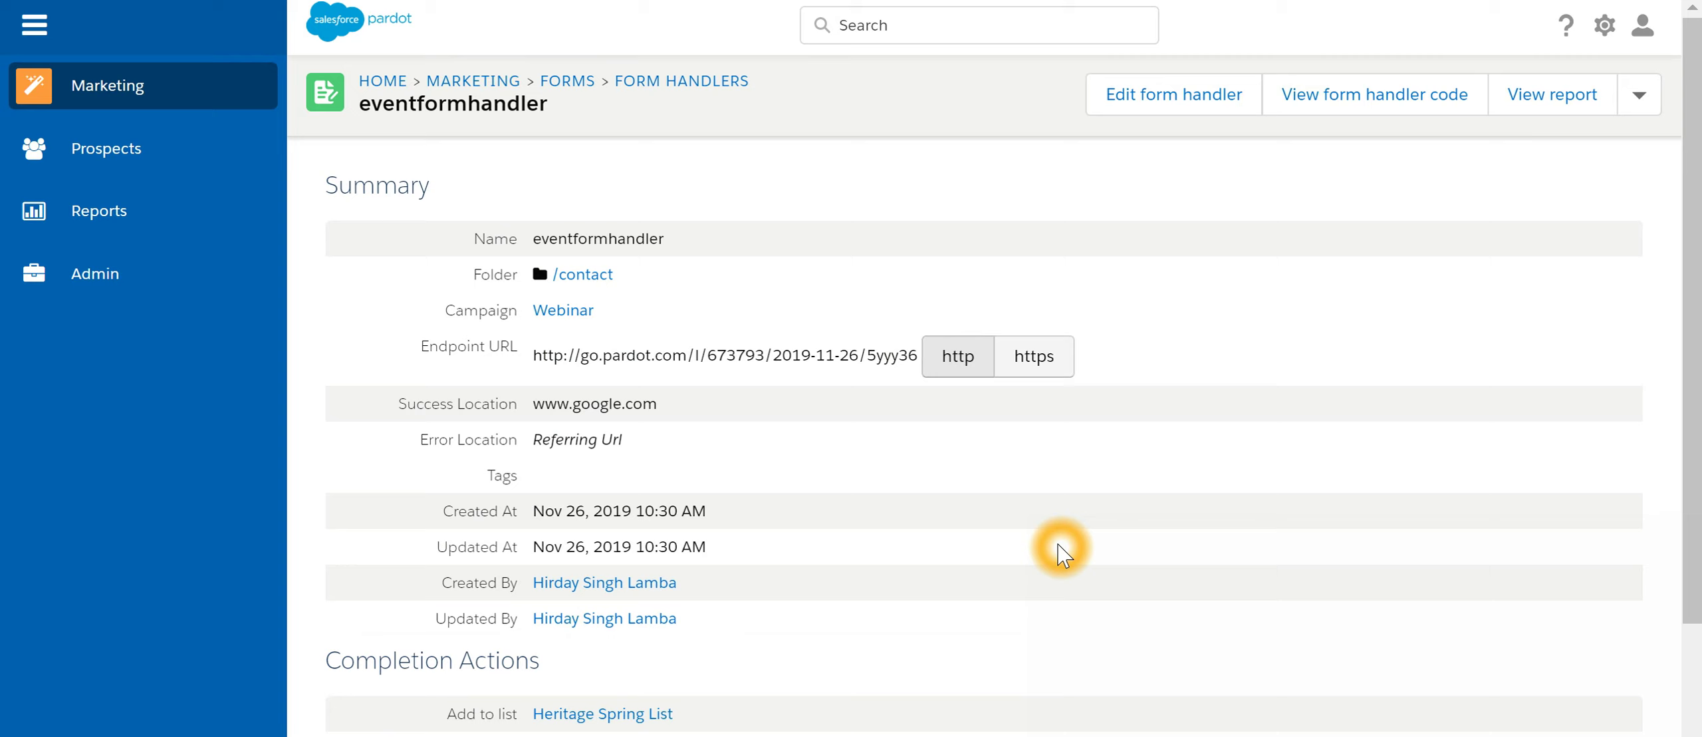
{"action": "scroll", "coordinate": [1062, 549], "scroll_direction": "down", "scroll_amount": 4}
{"action": "scroll", "coordinate": [1065, 557], "scroll_direction": "down", "scroll_amount": 3}
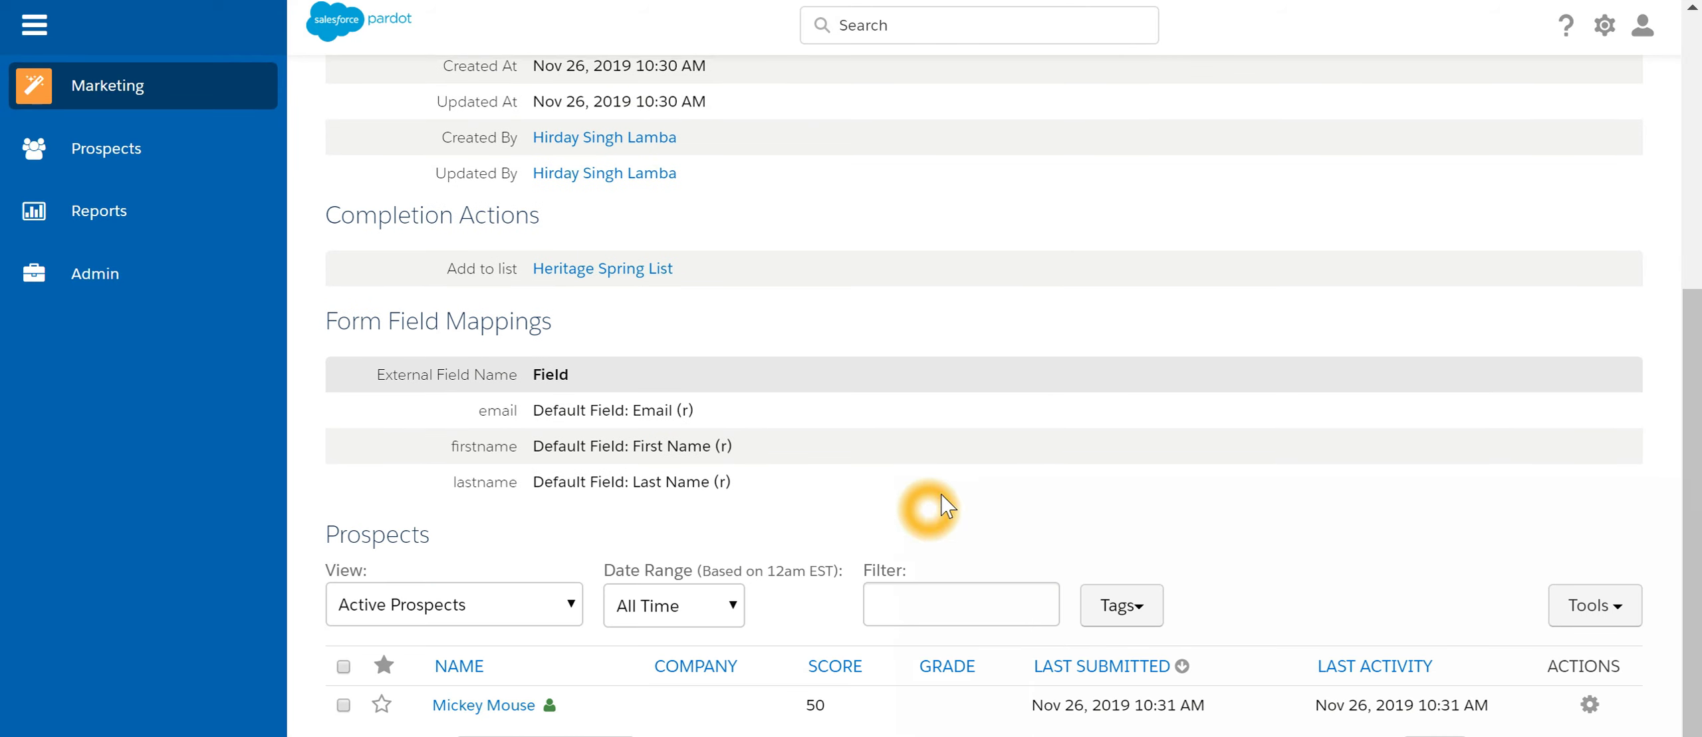
Open the test prospect's record from the Prospects table, then go back to the form handler
{"action": "left_click", "coordinate": [464, 706]}
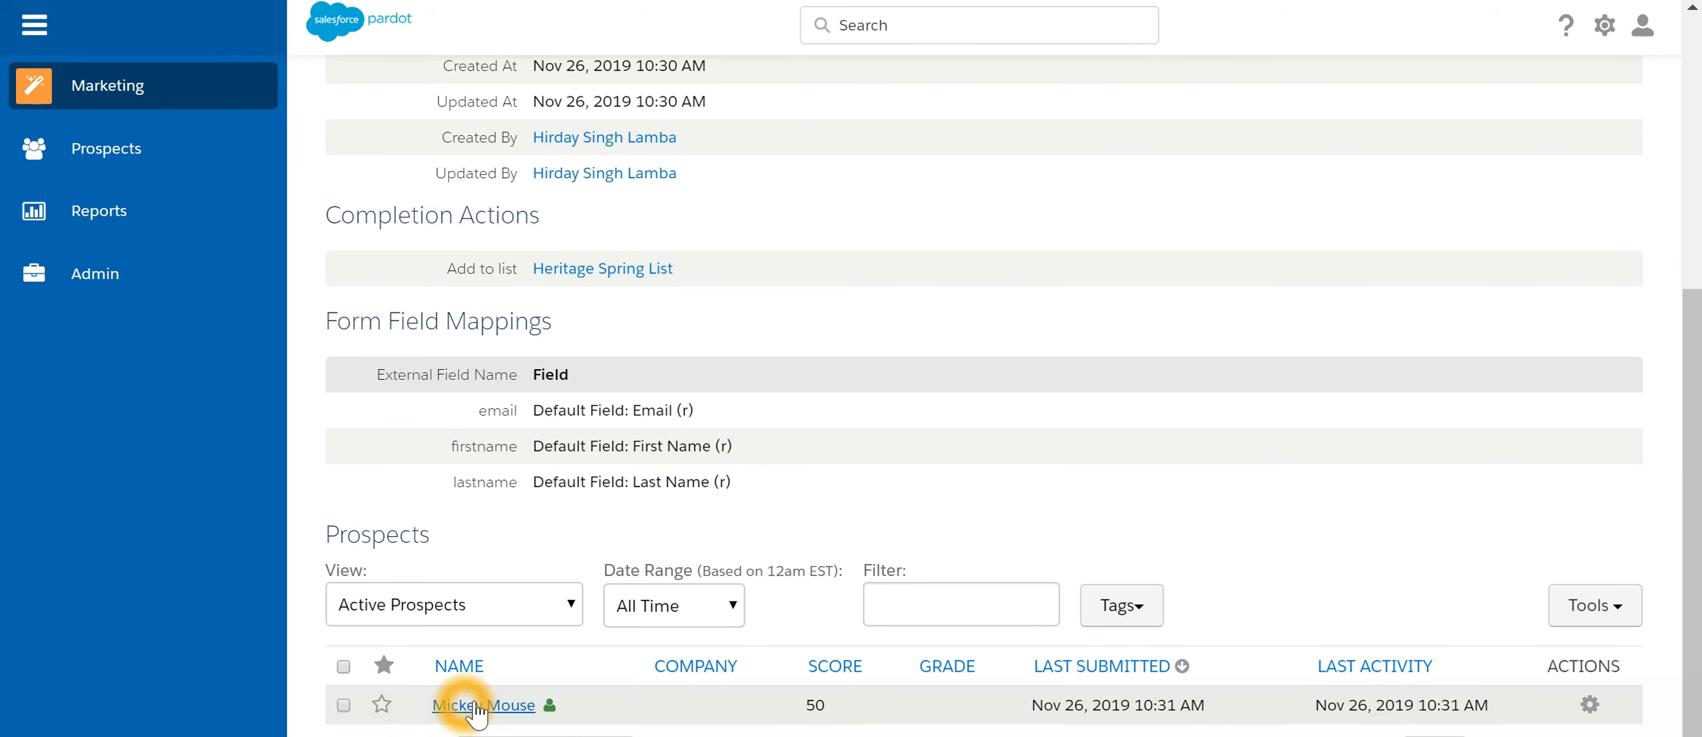
{"action": "left_click", "coordinate": [469, 709]}
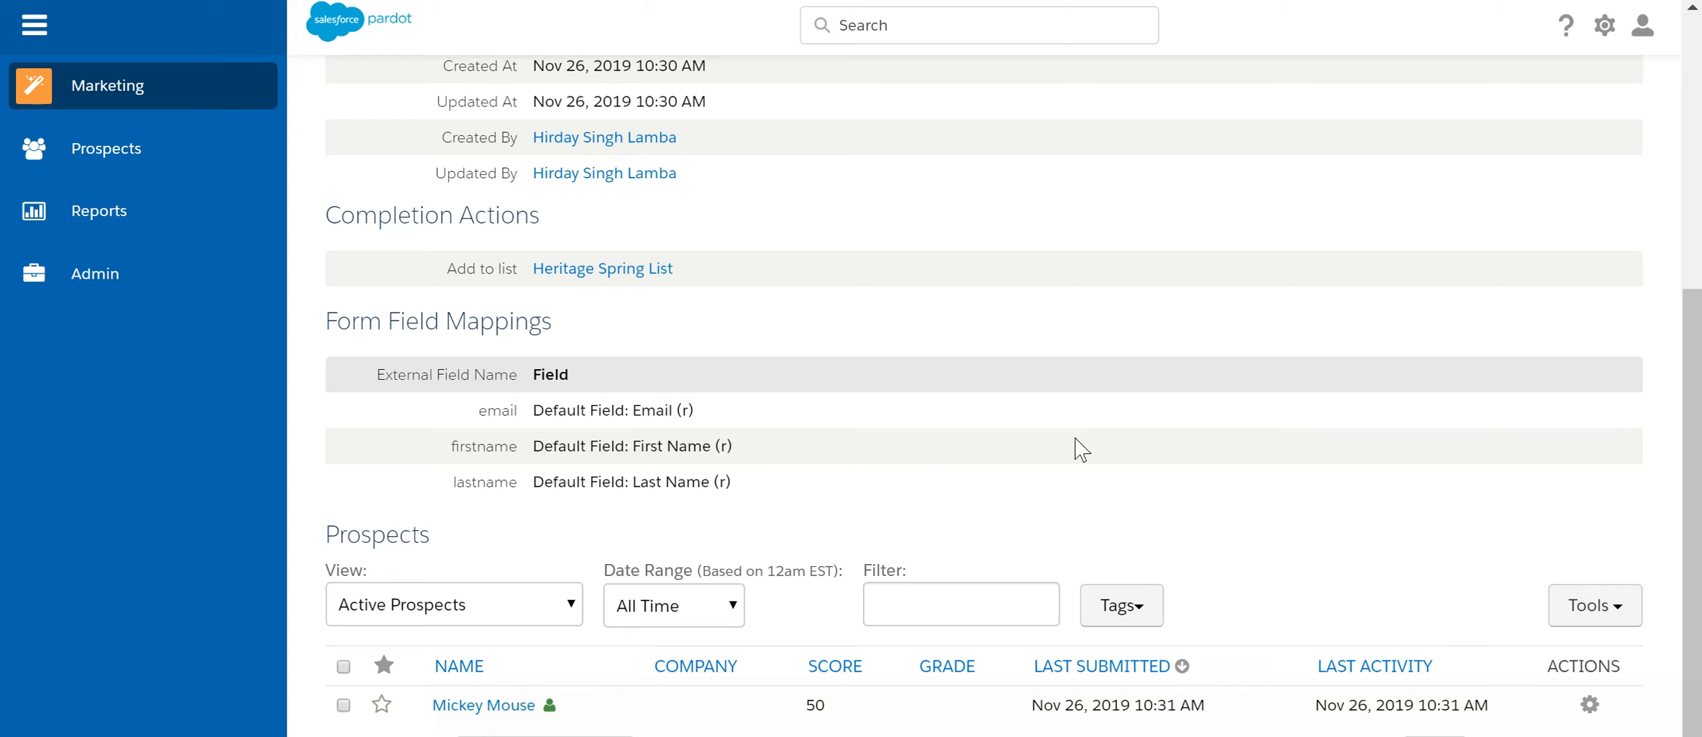
{"action": "scroll", "coordinate": [944, 512], "scroll_direction": "up", "scroll_amount": 2}
{"action": "scroll", "coordinate": [952, 522], "scroll_direction": "up", "scroll_amount": 4}
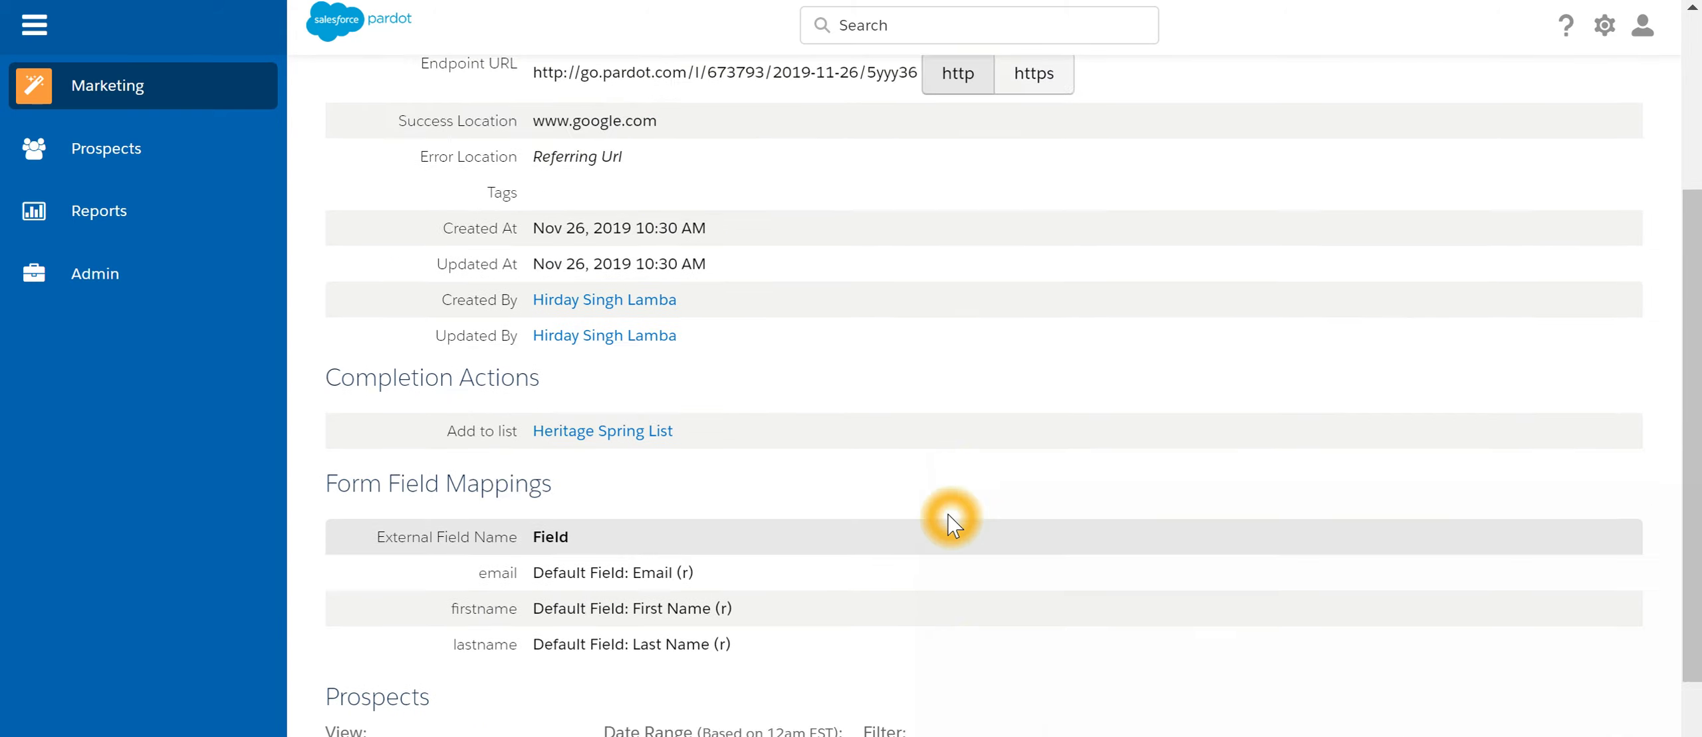
{"action": "scroll", "coordinate": [952, 522], "scroll_direction": "down", "scroll_amount": 6}
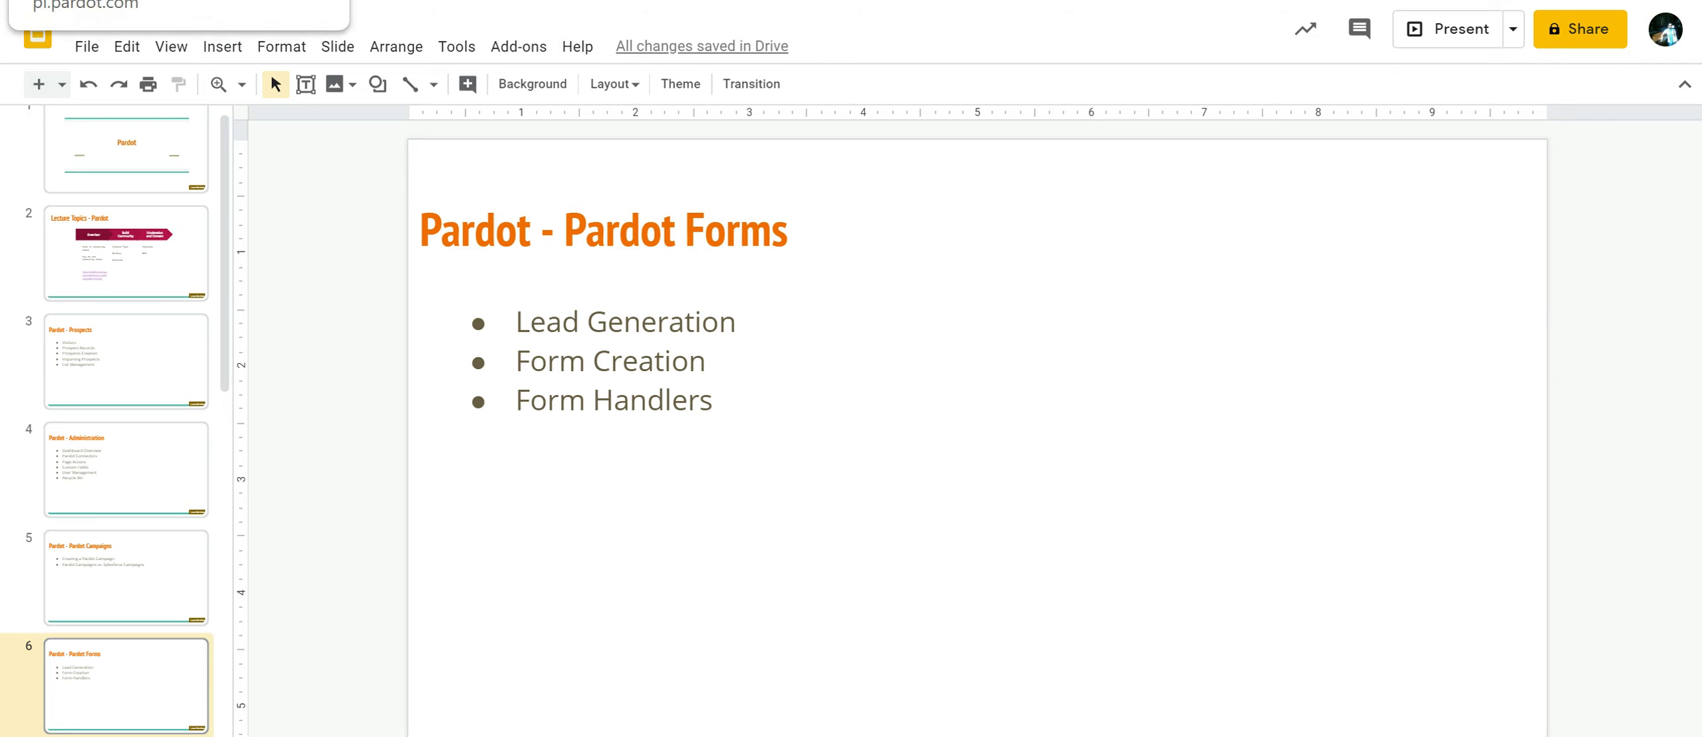
{"action": "left_click", "coordinate": [86, 2]}
{"action": "scroll", "coordinate": [882, 467], "scroll_direction": "up", "scroll_amount": 8}
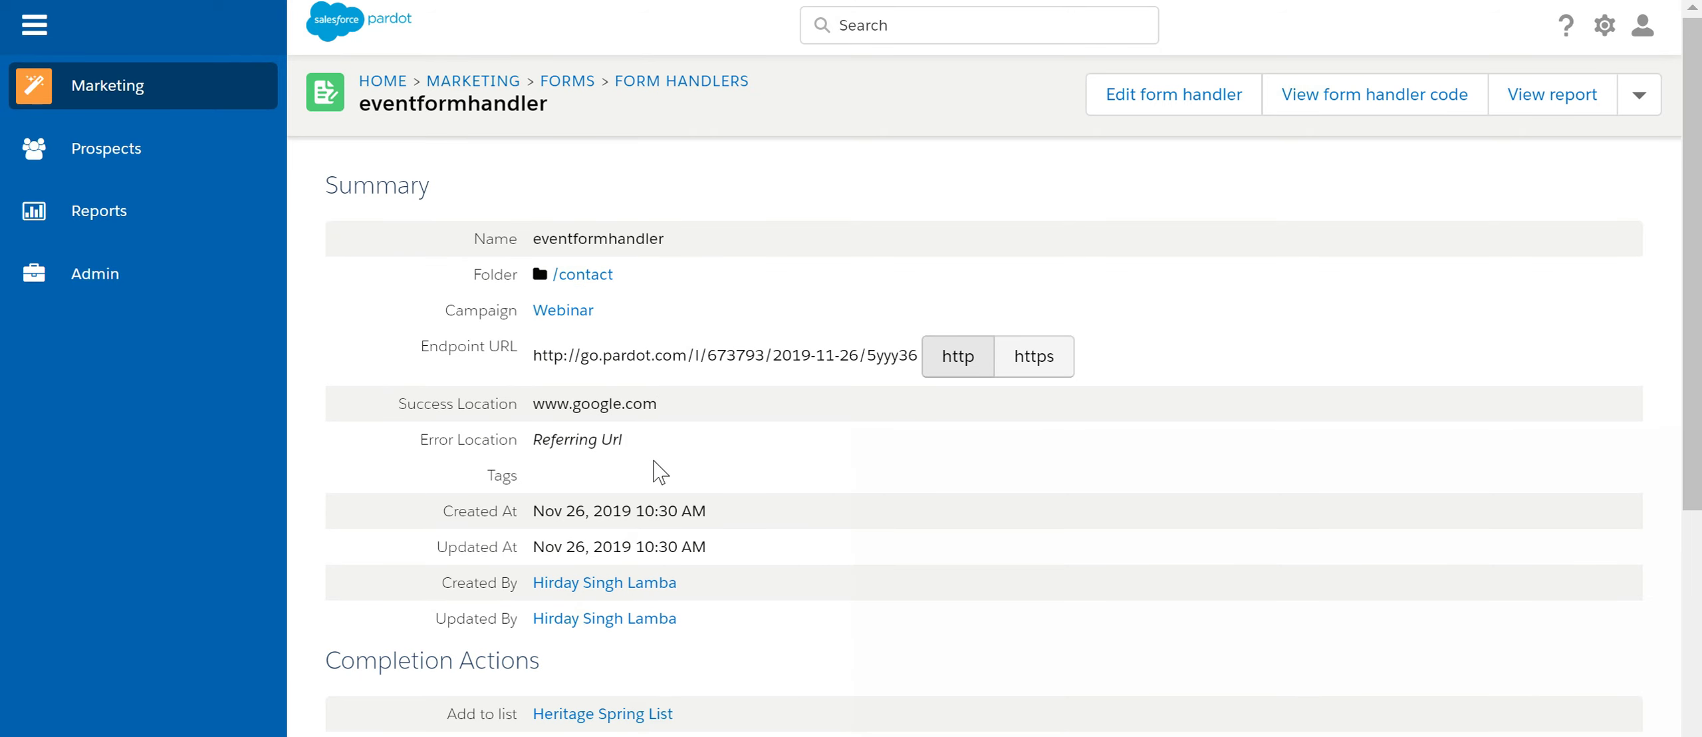
Open the submitted test prospect (score 50) from the form handler's Prospects table
{"action": "scroll", "coordinate": [745, 472], "scroll_direction": "down", "scroll_amount": 6}
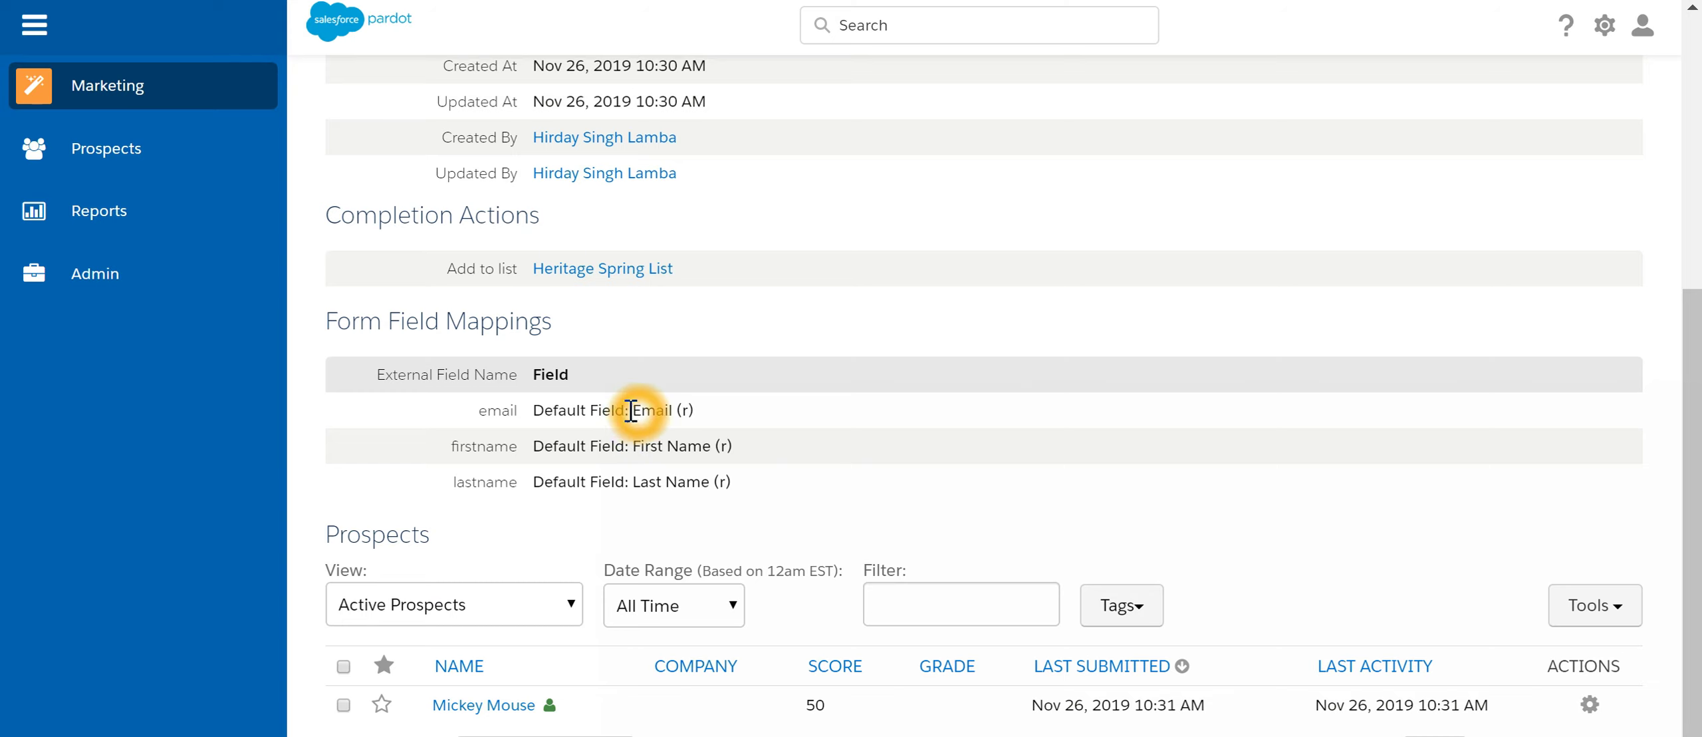
{"action": "scroll", "coordinate": [702, 405], "scroll_direction": "up", "scroll_amount": 6}
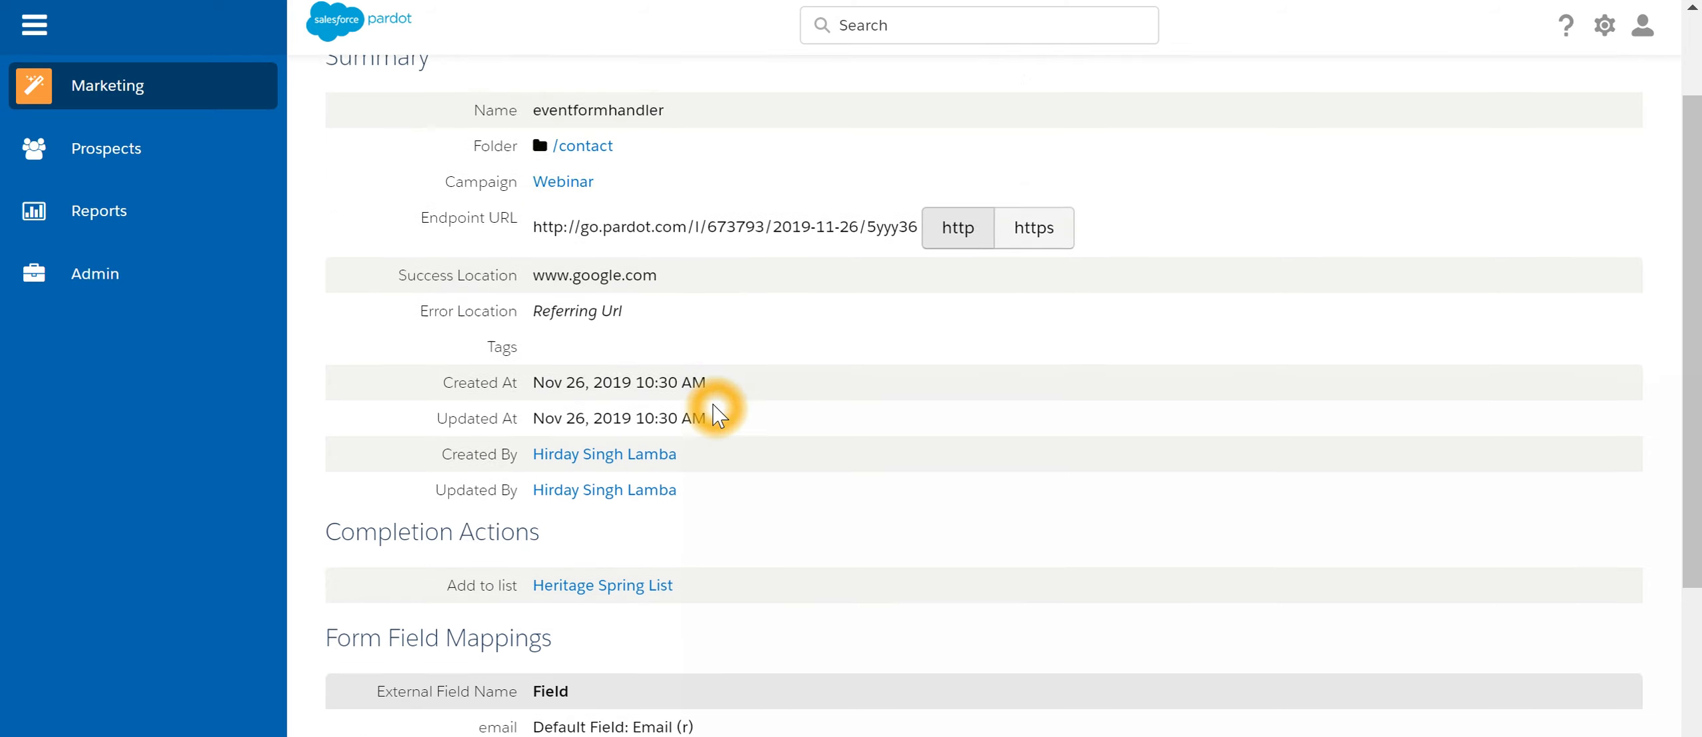
{"action": "left_click", "coordinate": [794, 318]}
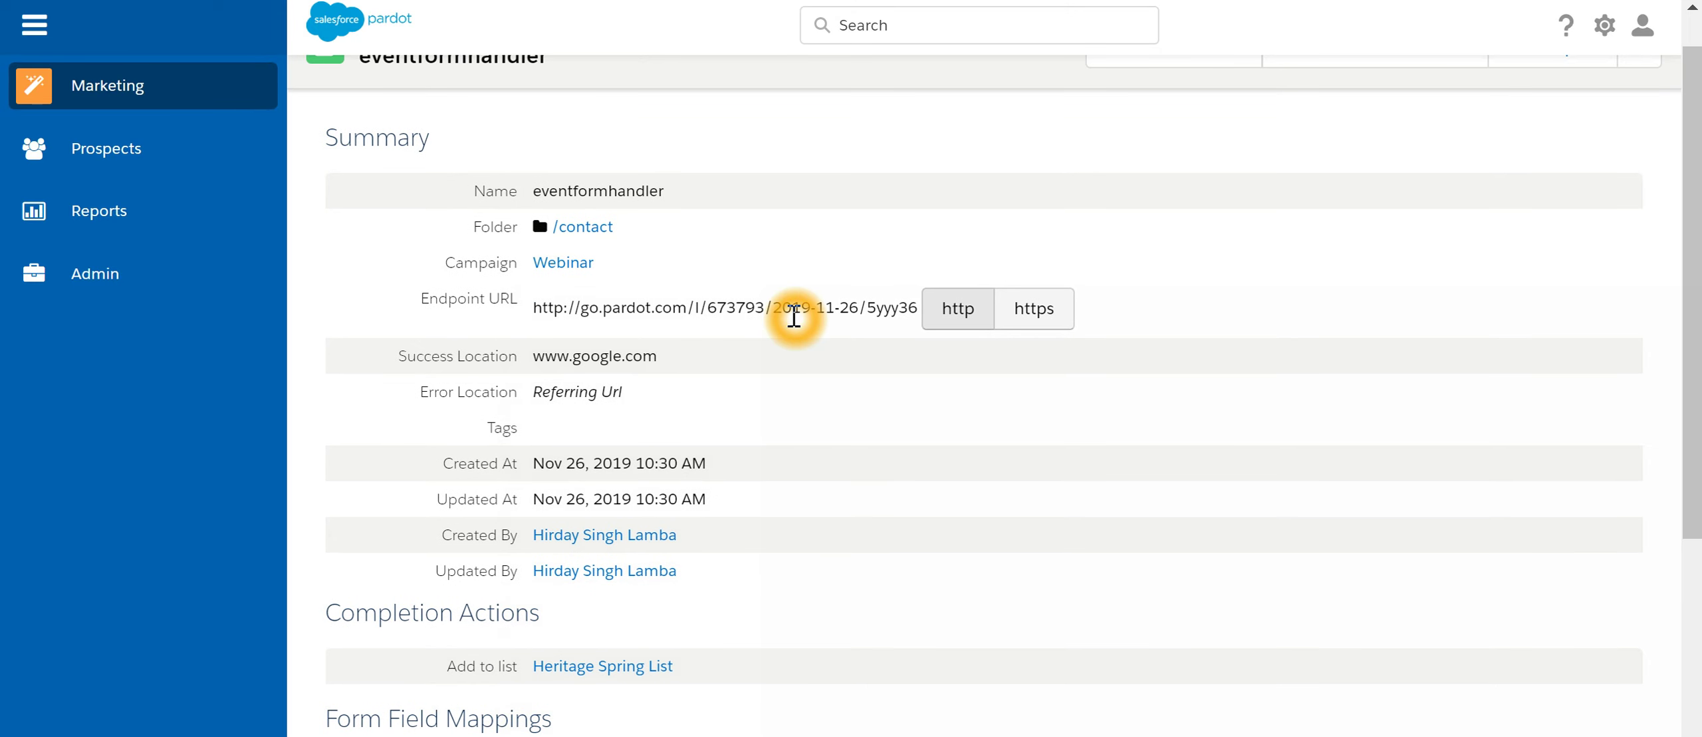
{"action": "left_click", "coordinate": [806, 549]}
{"action": "scroll", "coordinate": [806, 549], "scroll_direction": "down", "scroll_amount": 6}
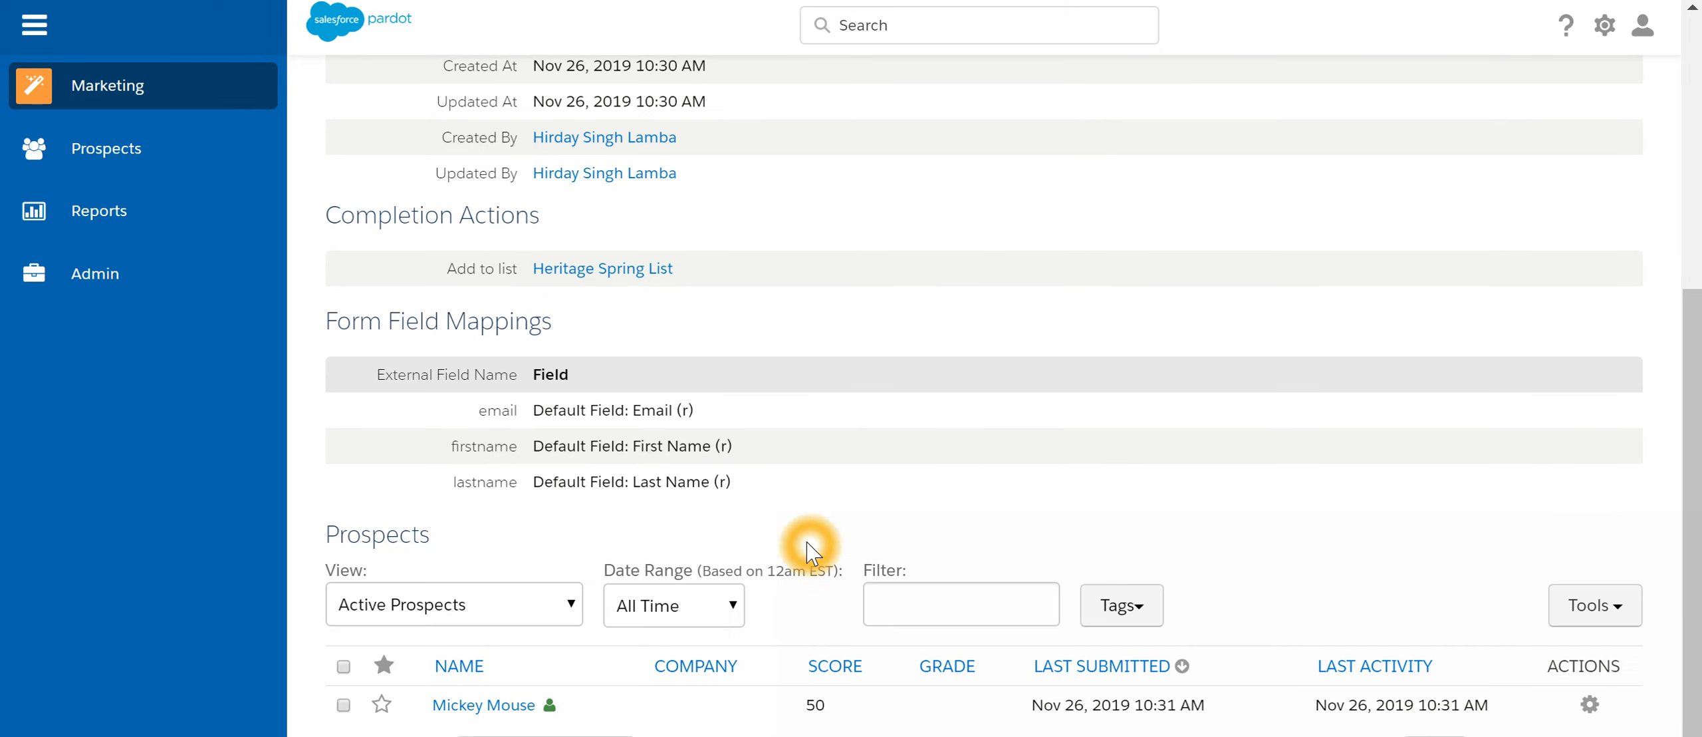
{"action": "left_click", "coordinate": [515, 706]}
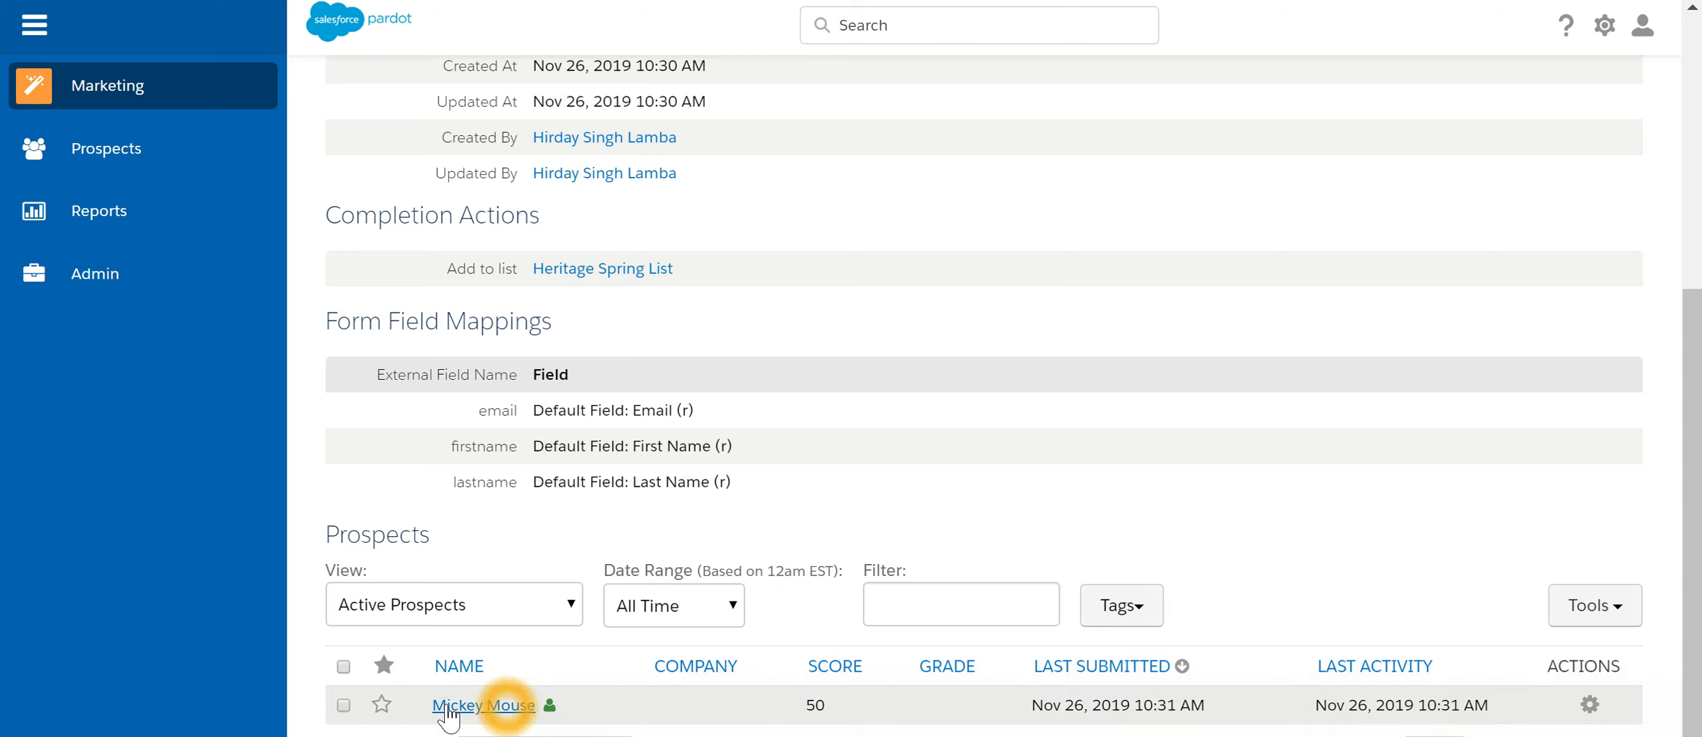
{"action": "left_click", "coordinate": [465, 706]}
{"action": "left_click", "coordinate": [495, 705]}
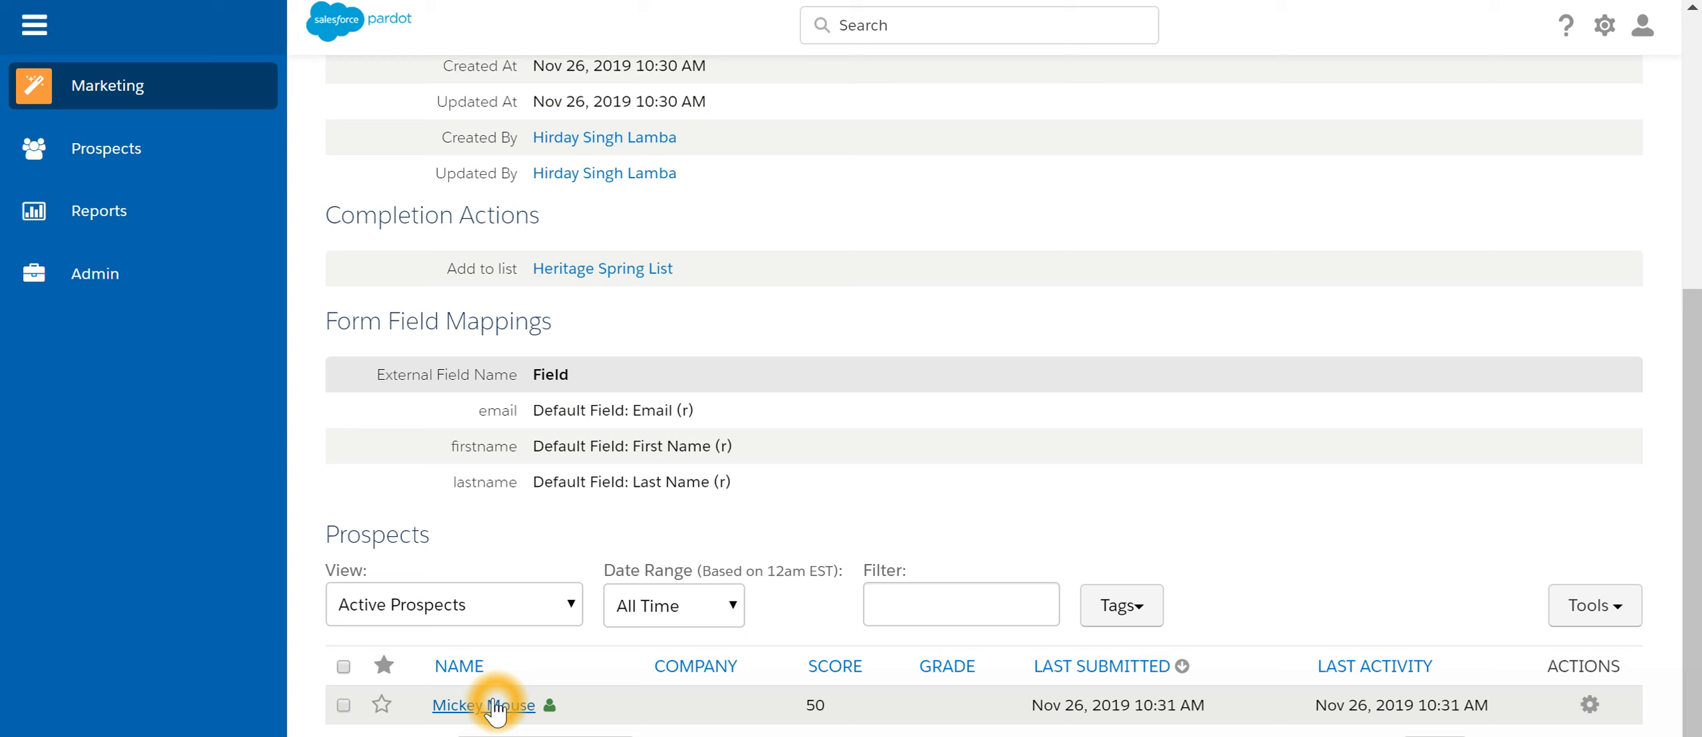
{"action": "left_click", "coordinate": [483, 711]}
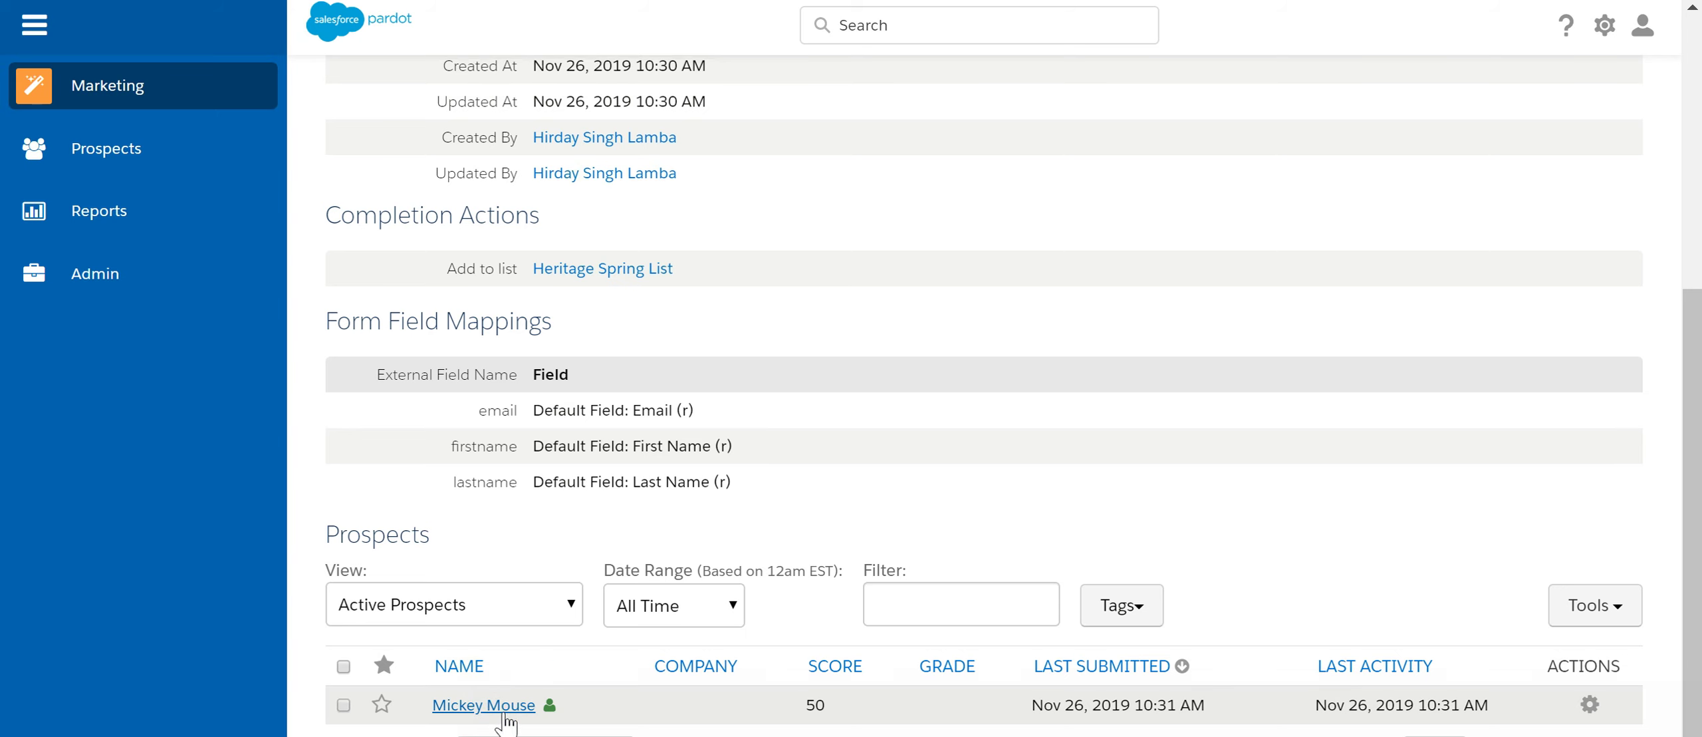
Show the prospect's List Memberships, confirming Heritage Spring List is included
{"action": "left_click", "coordinate": [454, 192]}
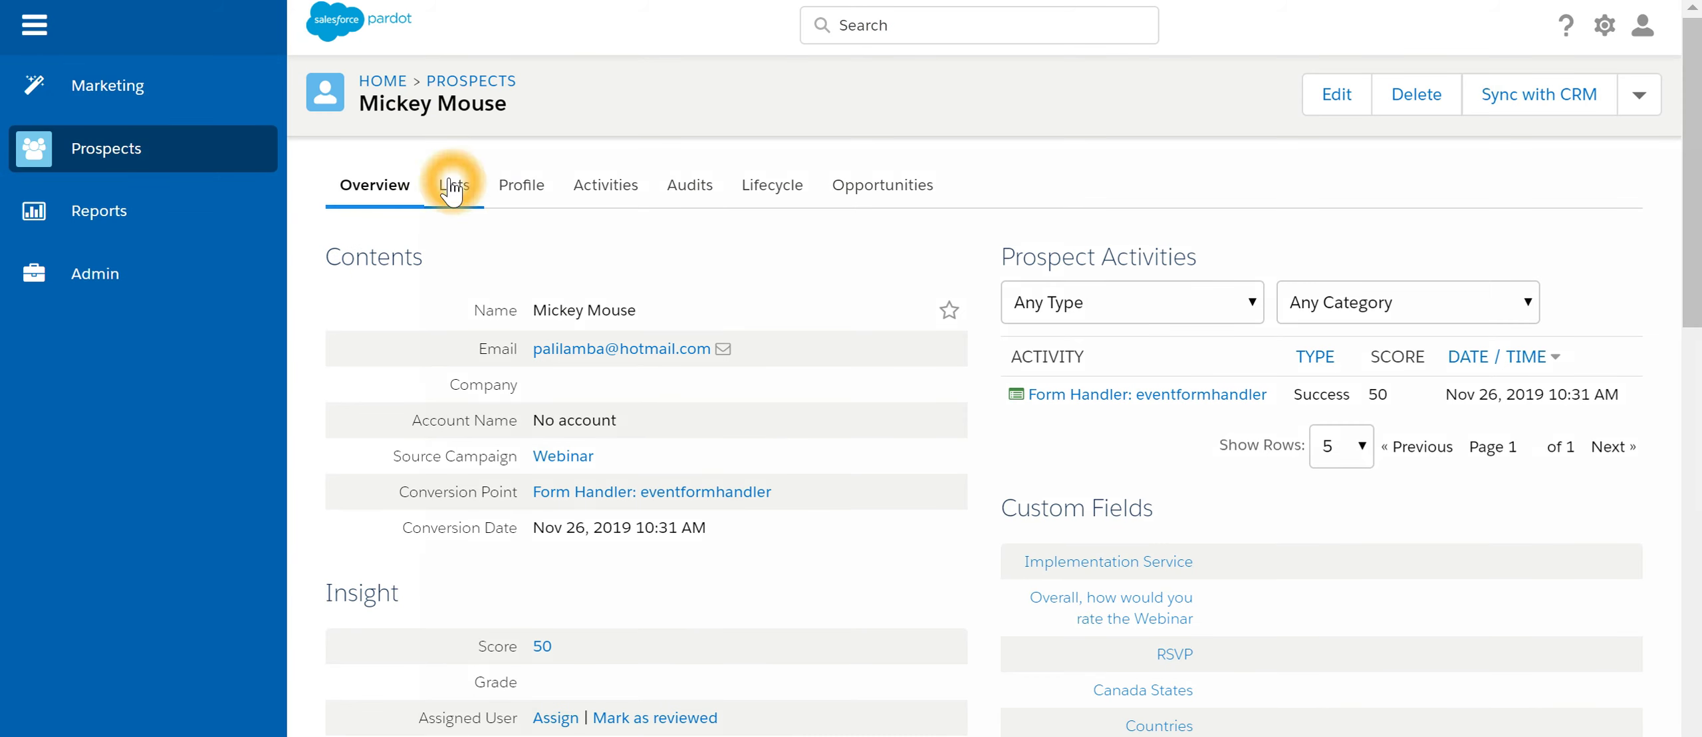
{"action": "left_click", "coordinate": [678, 469]}
{"action": "left_click", "coordinate": [779, 522]}
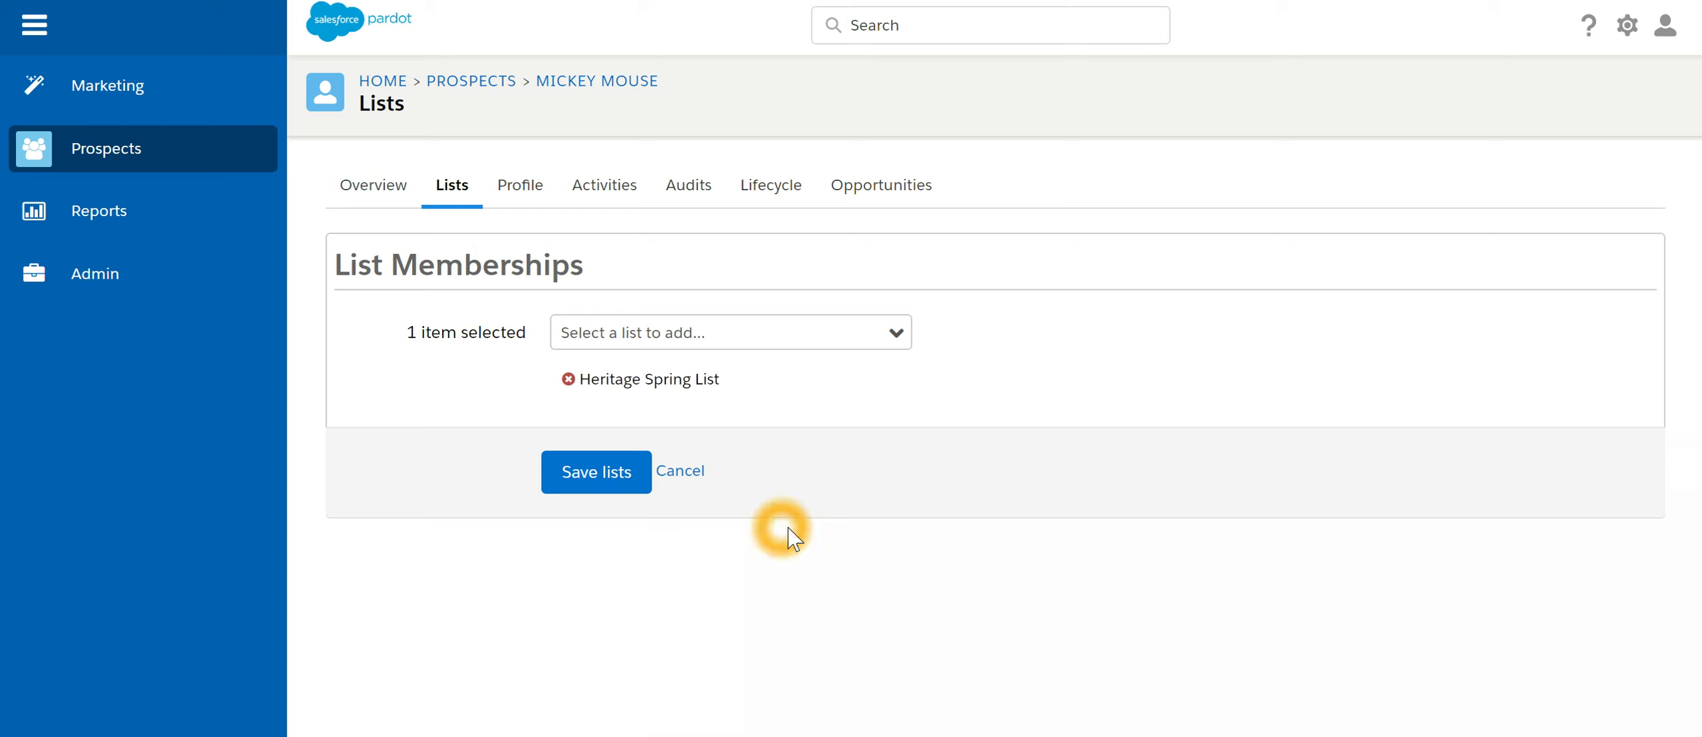
{"action": "left_click", "coordinate": [599, 391]}
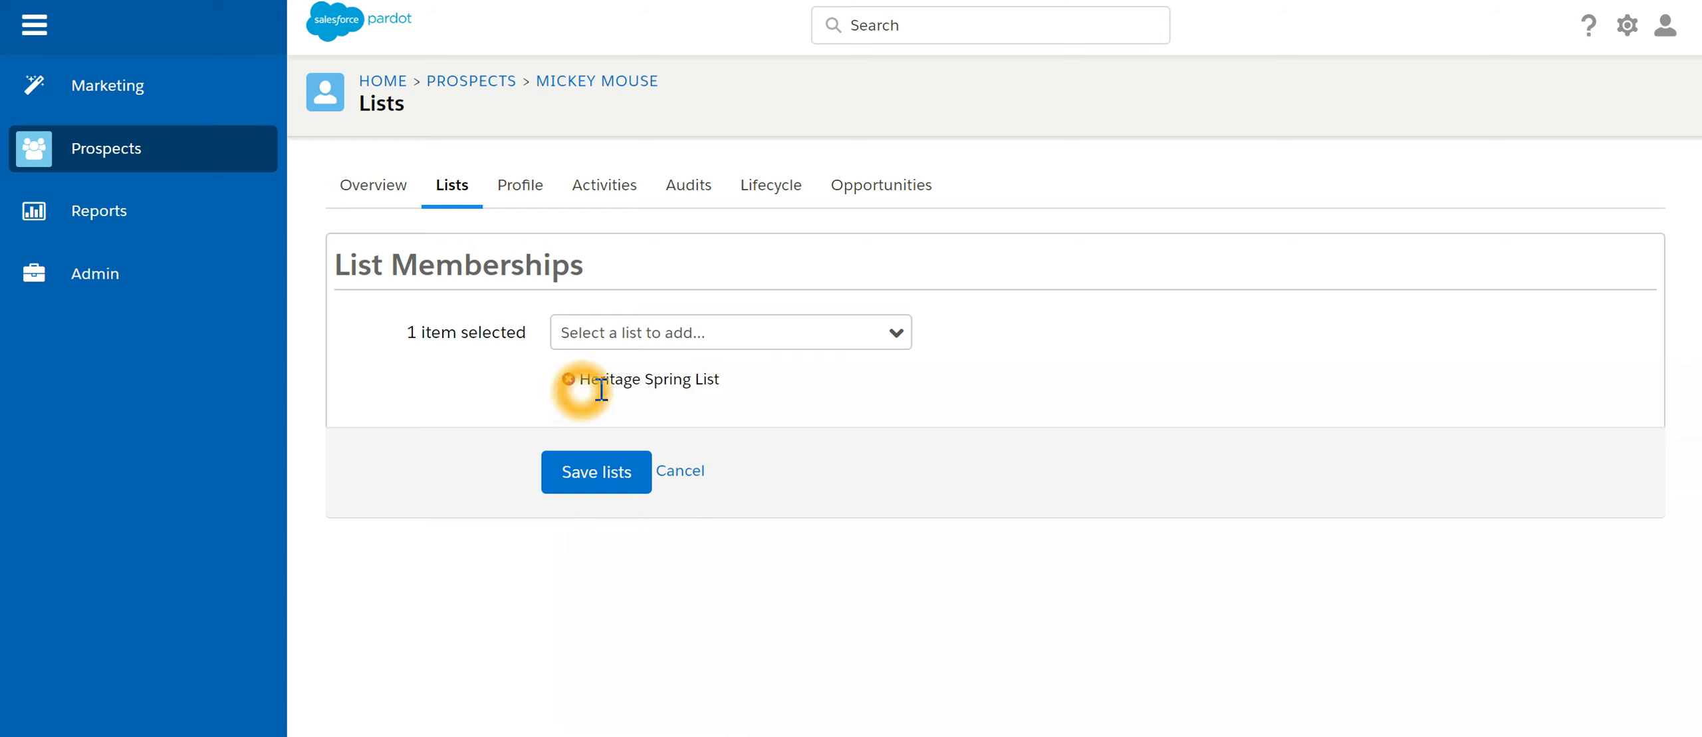
{"action": "left_click", "coordinate": [653, 392]}
{"action": "left_click", "coordinate": [720, 398]}
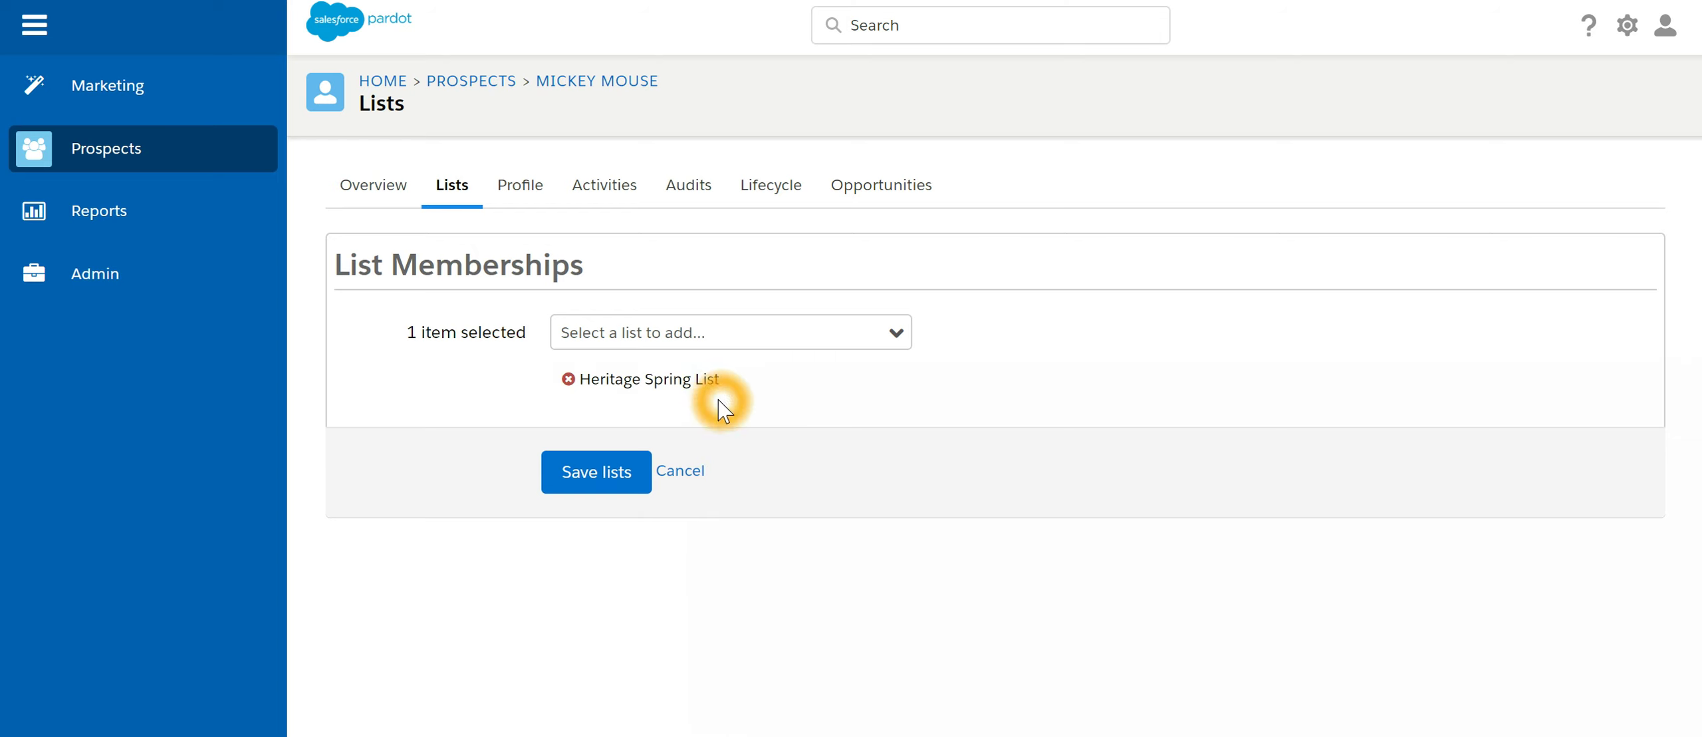
{"action": "left_click", "coordinate": [671, 386]}
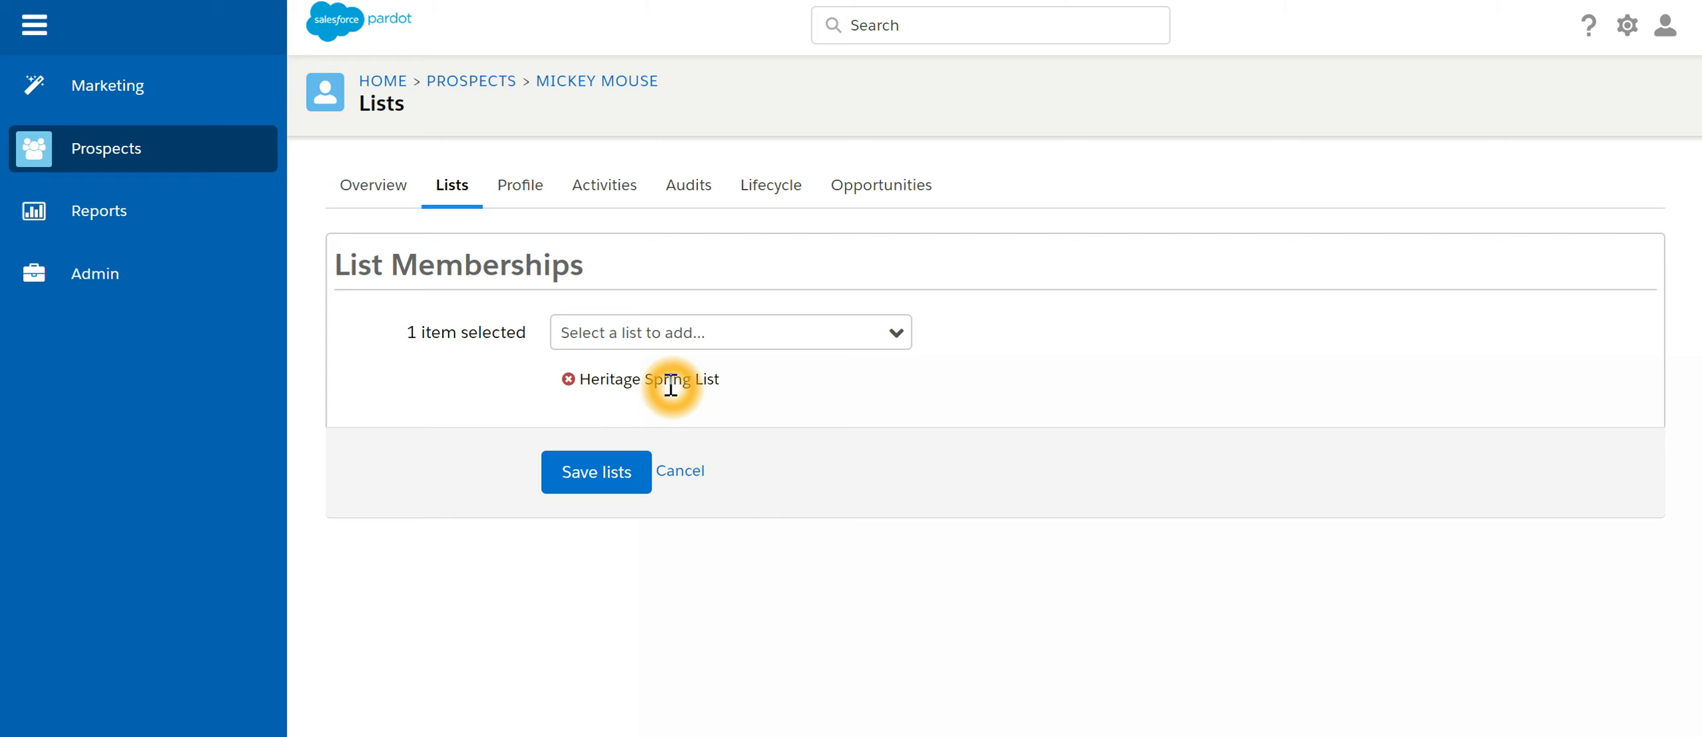